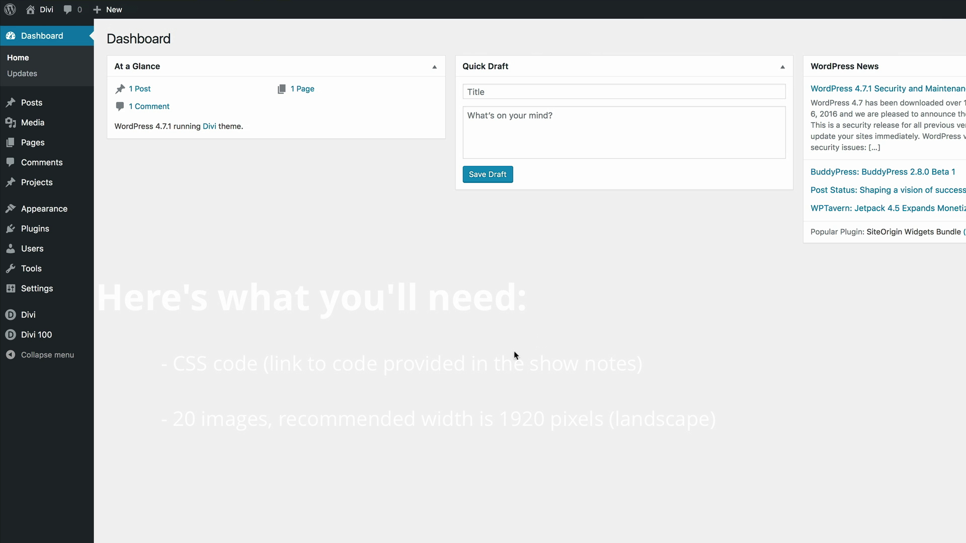
Create and publish a new page titled 'About'
{"action": "mouse_move", "coordinate": [50, 144]}
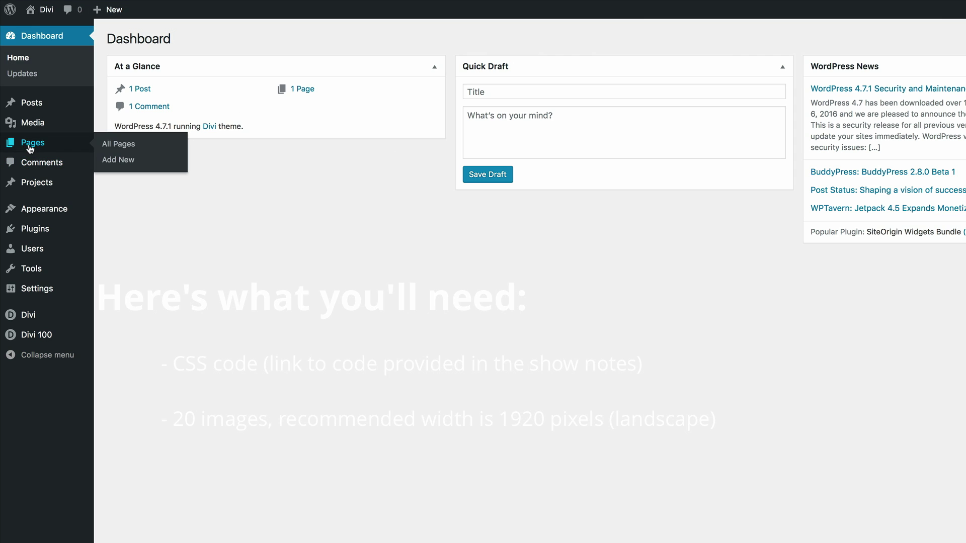
{"action": "left_click", "coordinate": [124, 160]}
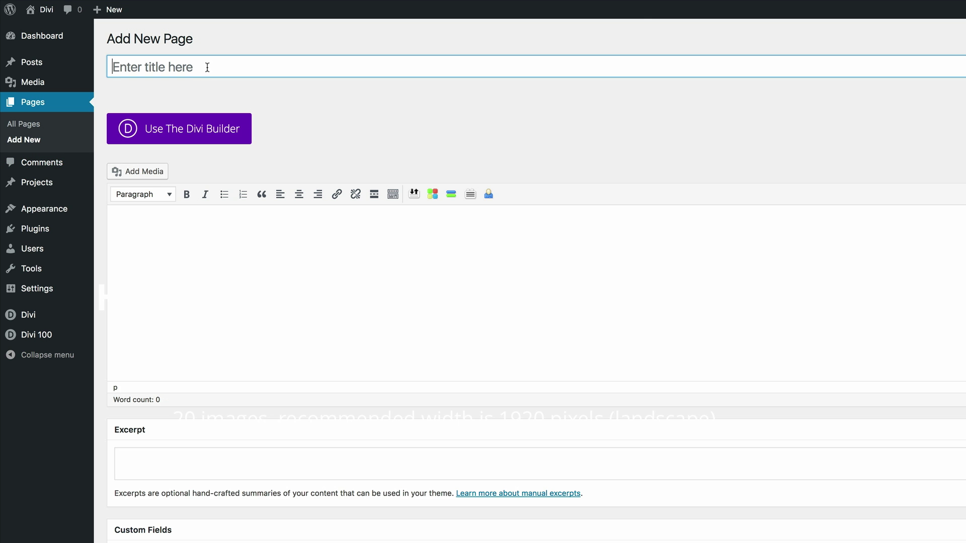
{"action": "type", "text": "About"}
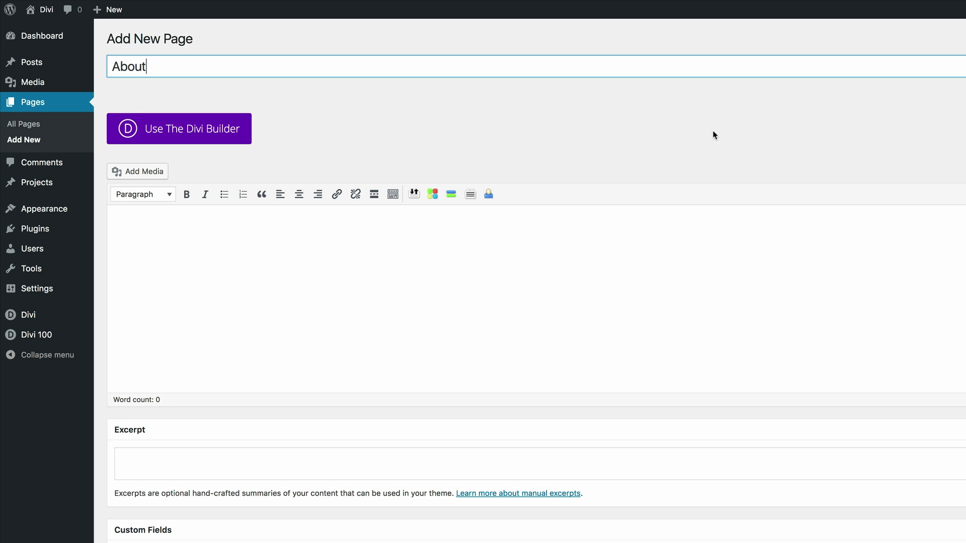
{"action": "left_click", "coordinate": [925, 267]}
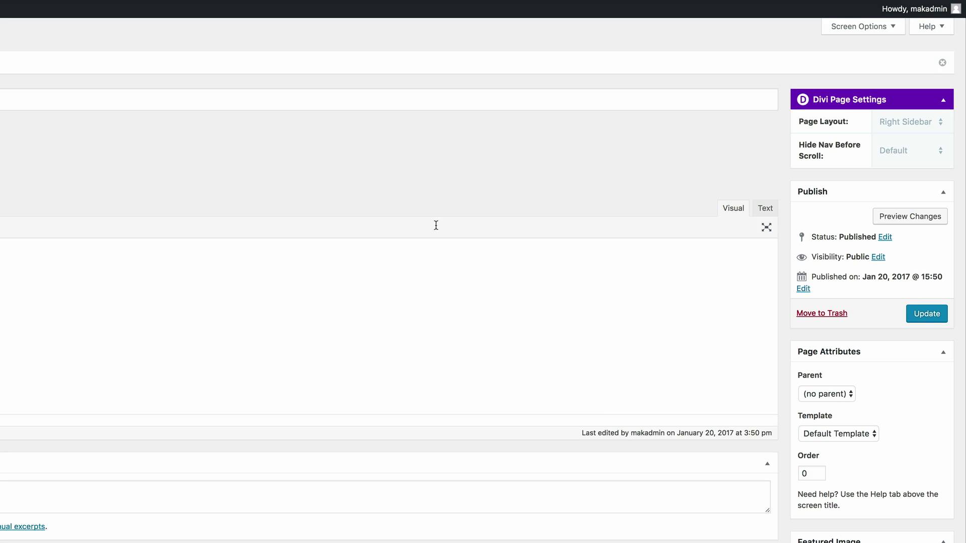
Create and publish a second new page titled 'Portfolio'
{"action": "left_click", "coordinate": [193, 45]}
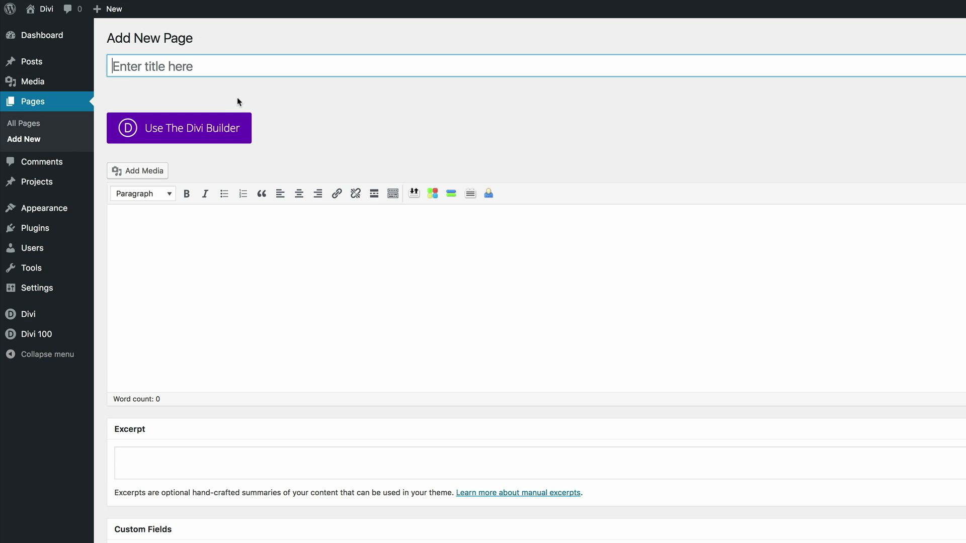
{"action": "type", "text": "Portfolio"}
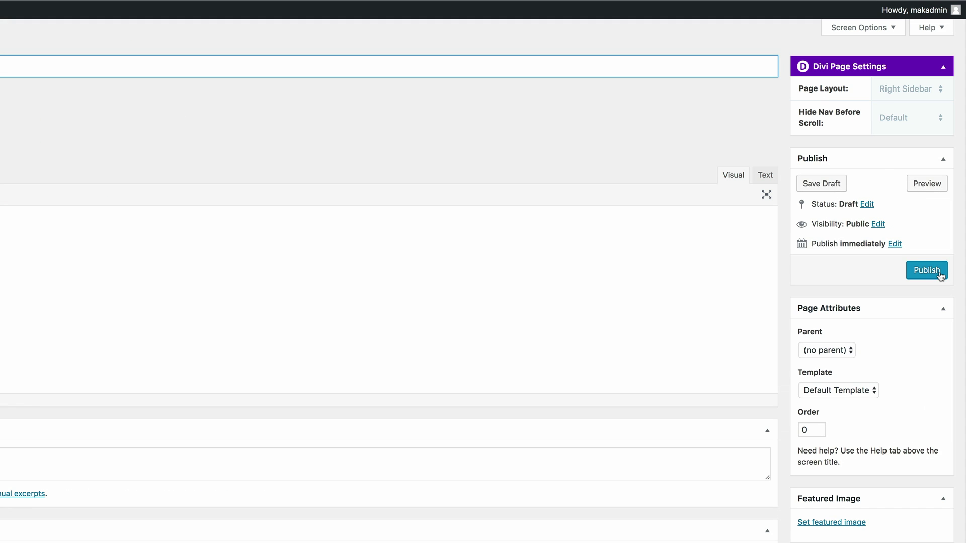
{"action": "left_click", "coordinate": [939, 272]}
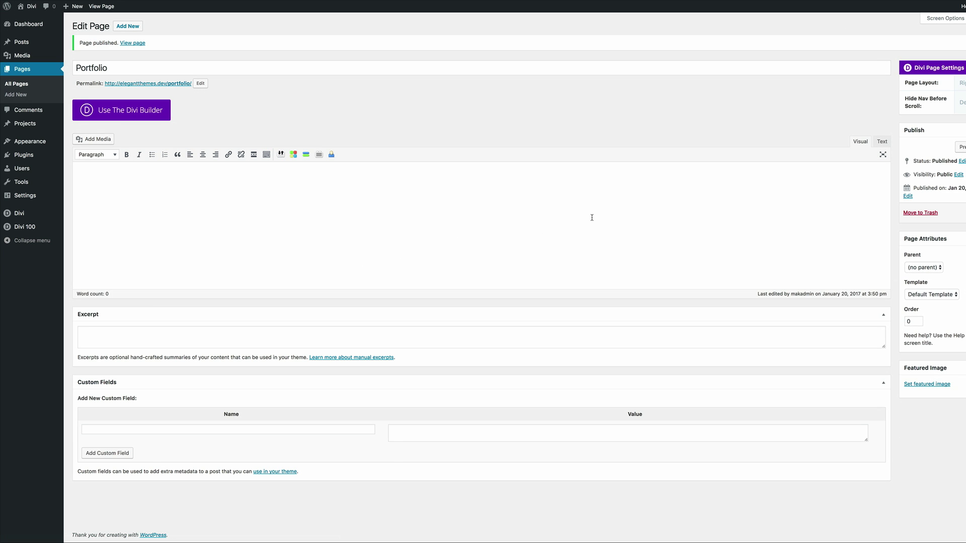
Go to the Appearance > Menus screen
{"action": "mouse_move", "coordinate": [32, 8]}
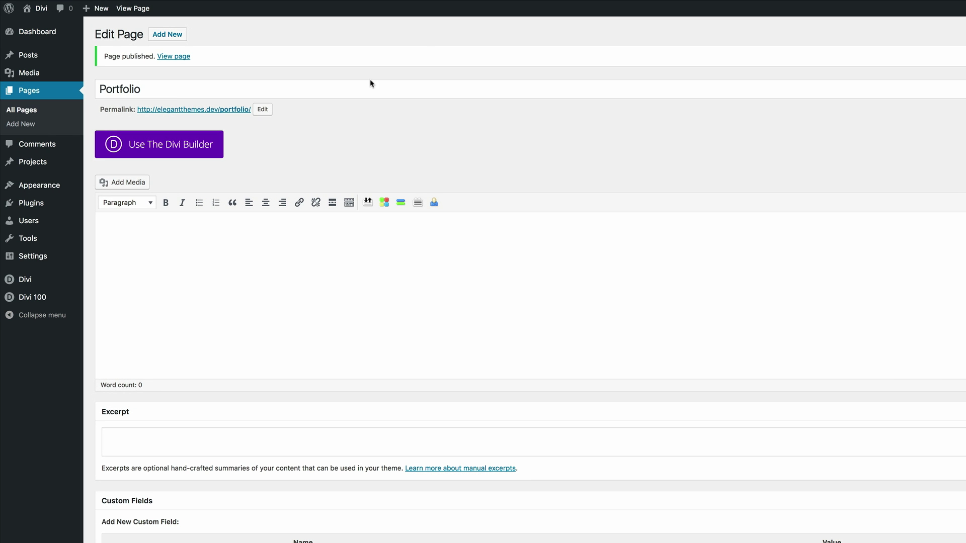
{"action": "mouse_move", "coordinate": [30, 185]}
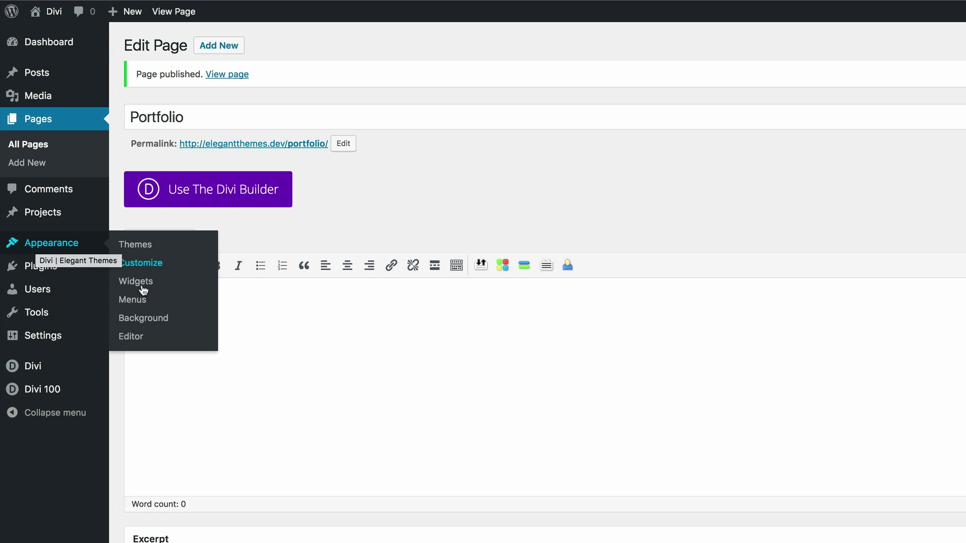
{"action": "left_click", "coordinate": [141, 300]}
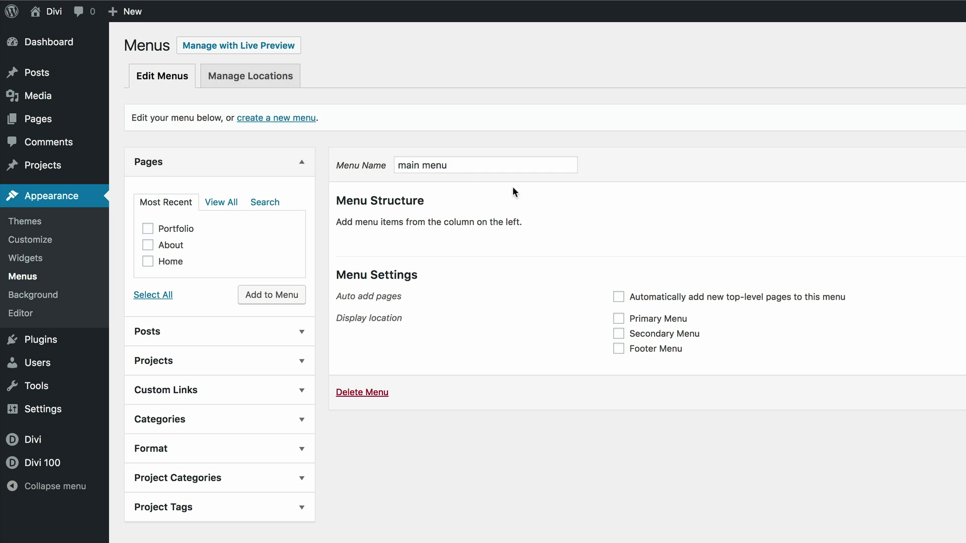
Add the Portfolio and About pages to 'main menu' and save the menu
{"action": "double_click", "coordinate": [452, 165]}
{"action": "triple_click", "coordinate": [451, 165]}
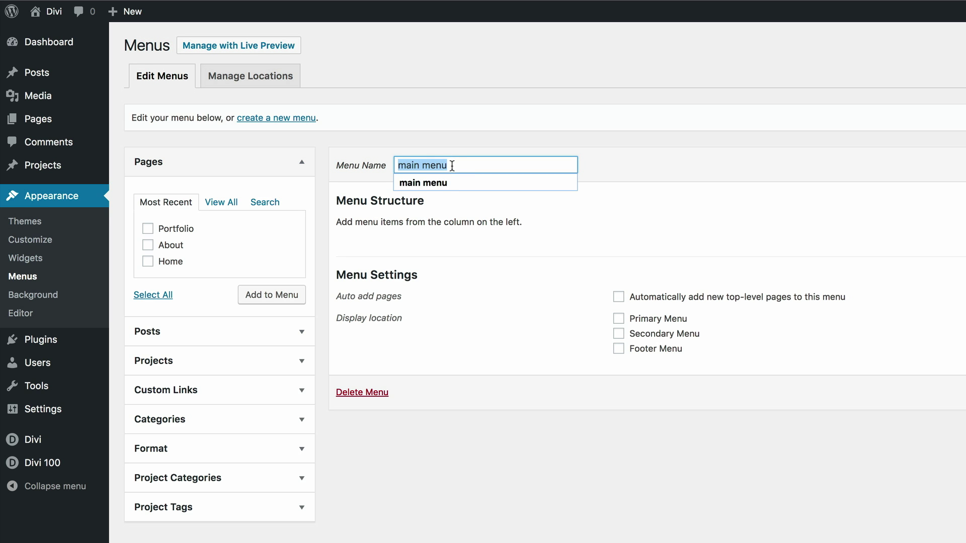
{"action": "left_click", "coordinate": [460, 164]}
{"action": "left_click", "coordinate": [521, 213]}
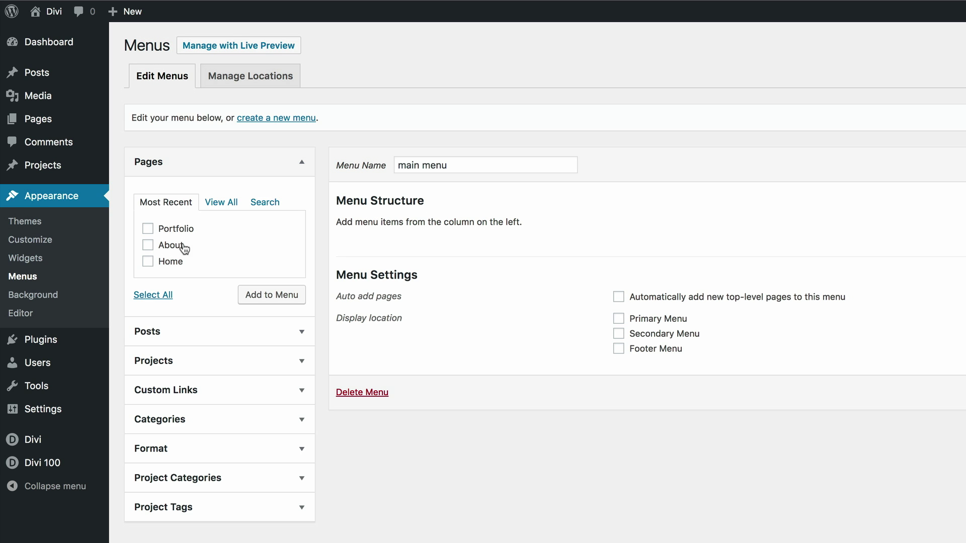
{"action": "left_click", "coordinate": [148, 229]}
{"action": "left_click", "coordinate": [148, 246]}
{"action": "left_click", "coordinate": [281, 300]}
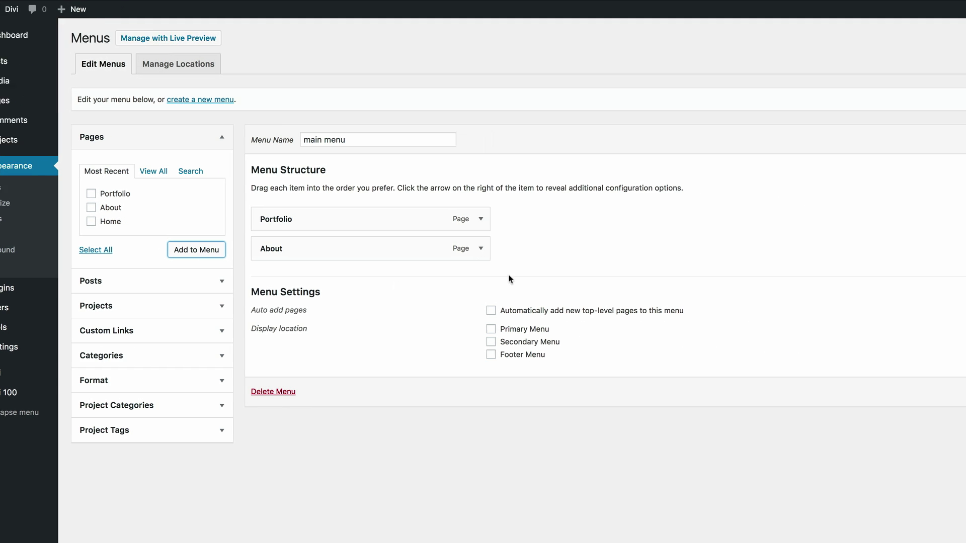
{"action": "left_click", "coordinate": [930, 144]}
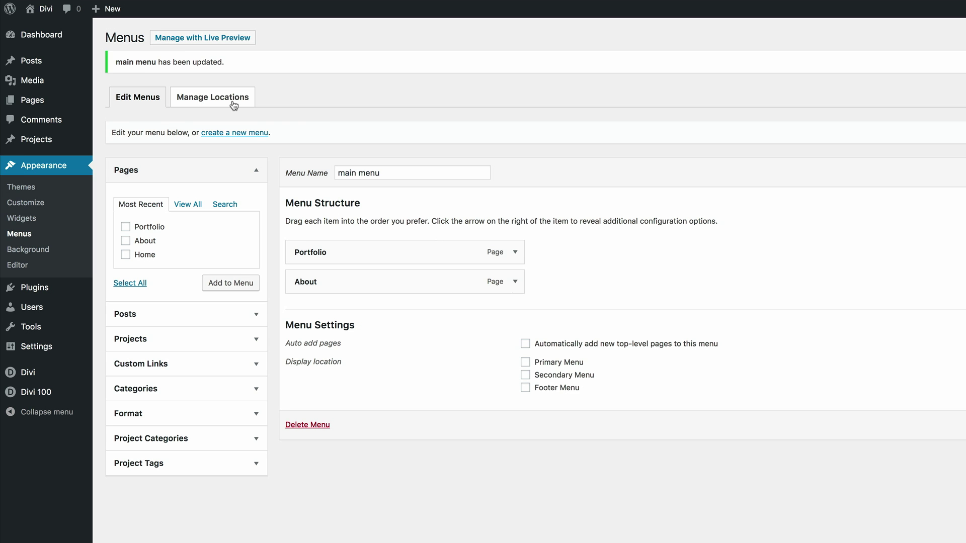
{"action": "left_click", "coordinate": [217, 103]}
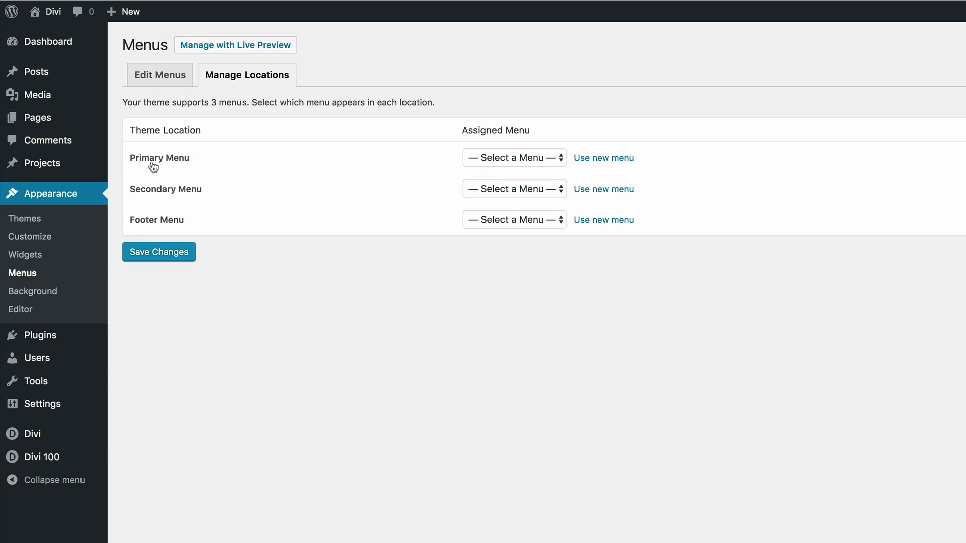
Assign 'main menu' to the Primary Menu location, save, and reload the live site to check
{"action": "left_click", "coordinate": [551, 159]}
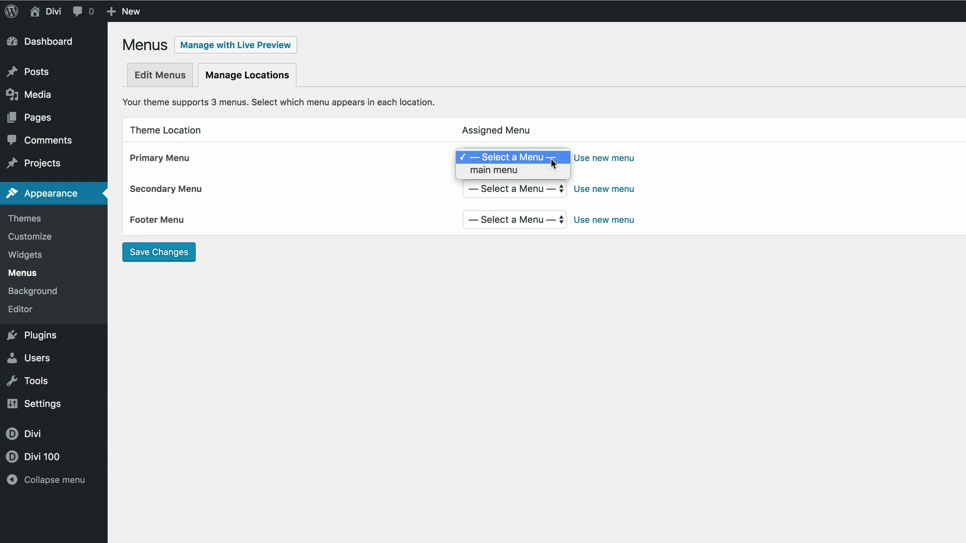
{"action": "left_click", "coordinate": [539, 170]}
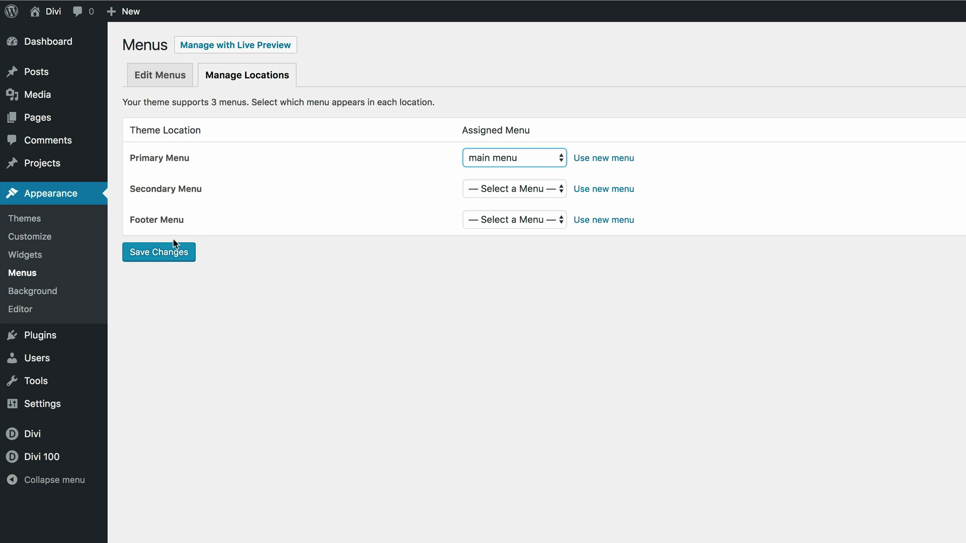
{"action": "left_click", "coordinate": [176, 253]}
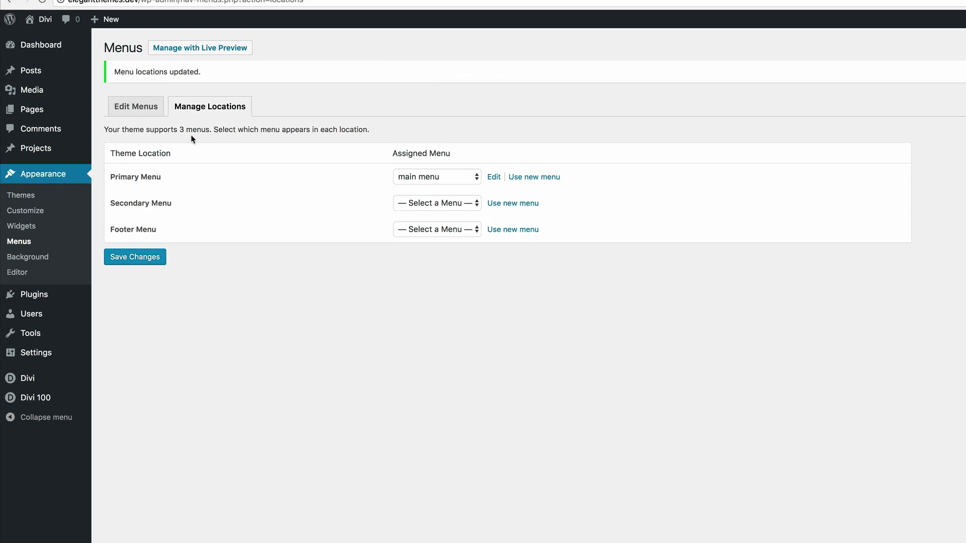
{"action": "left_click", "coordinate": [247, 8]}
{"action": "key", "text": "super+r"}
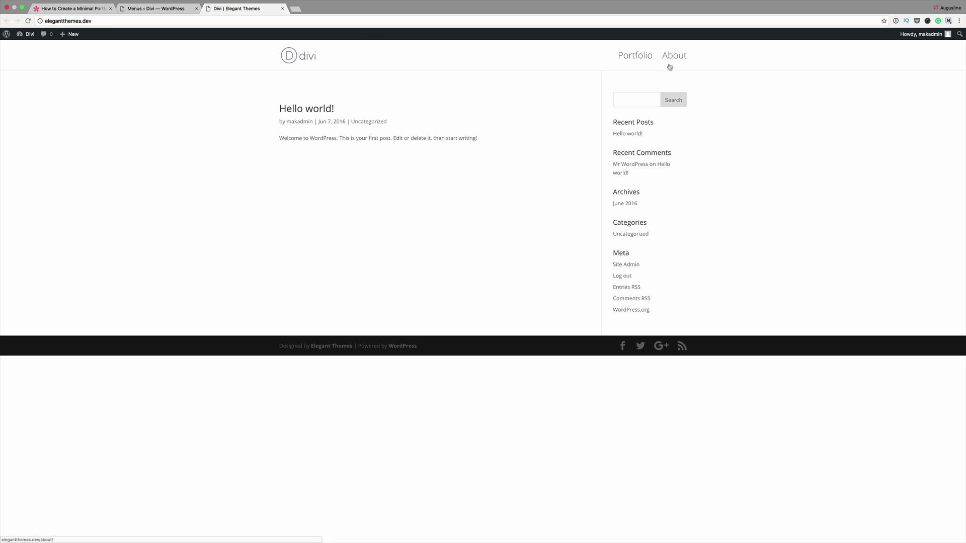
{"action": "left_click", "coordinate": [156, 9]}
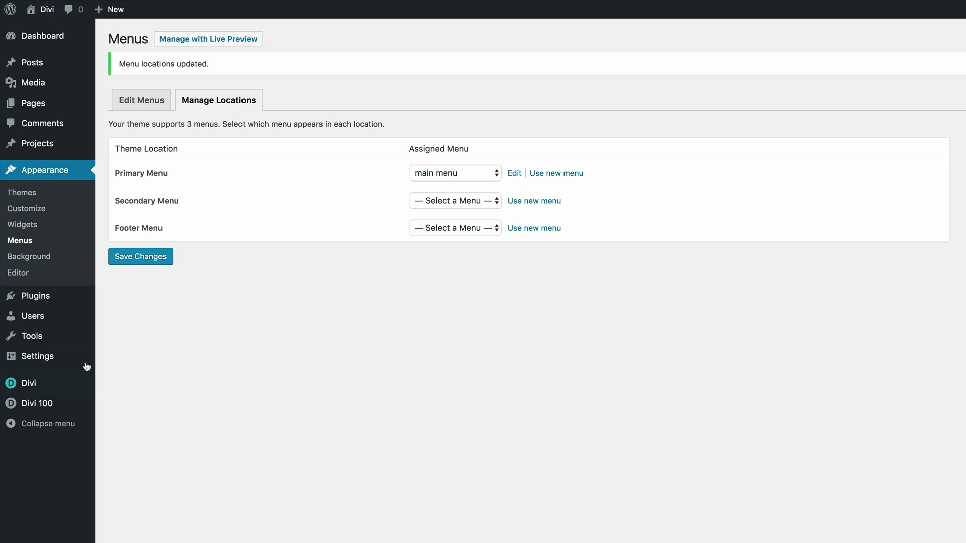
{"action": "mouse_move", "coordinate": [13, 388]}
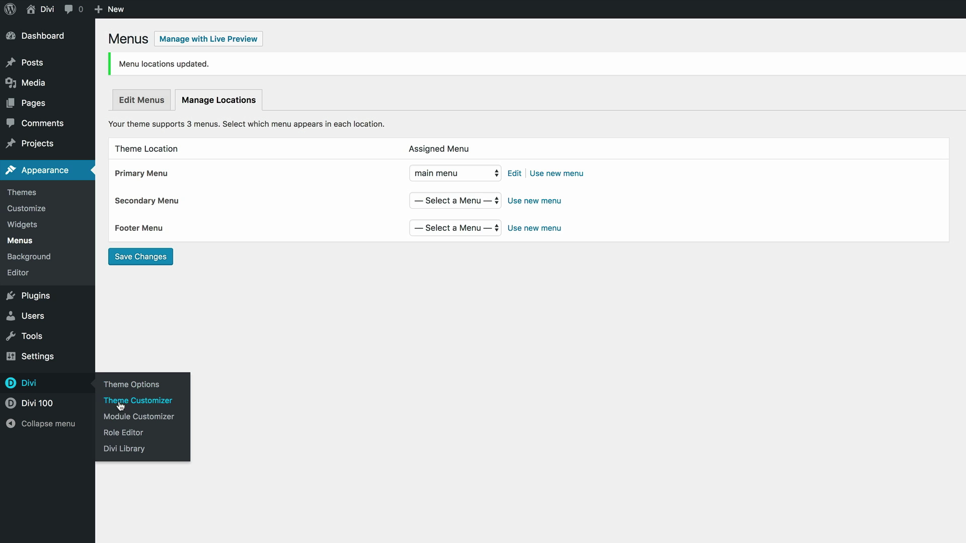
Open the Divi Customizer's Header & Navigation > Primary Menu Bar settings
{"action": "left_click", "coordinate": [147, 406]}
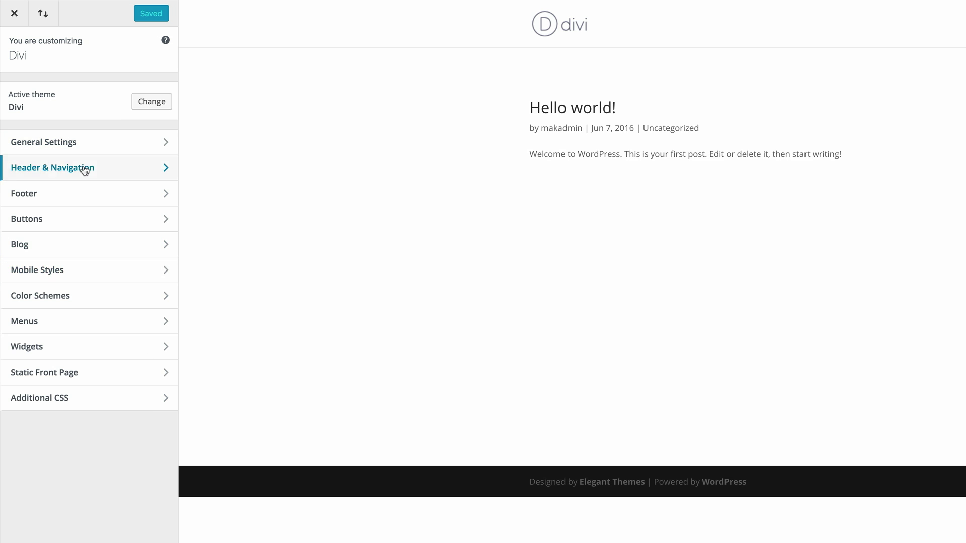
{"action": "left_click", "coordinate": [83, 172]}
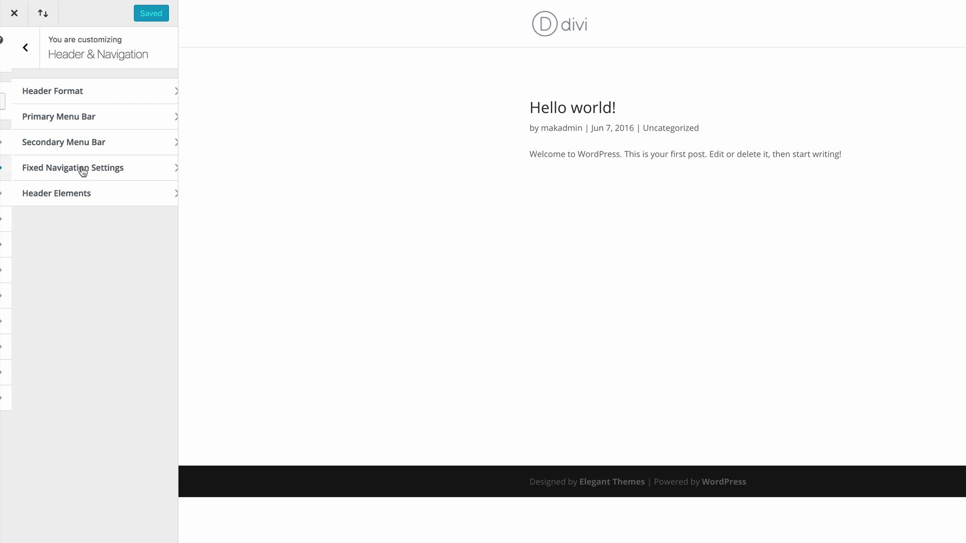
{"action": "left_click", "coordinate": [83, 122]}
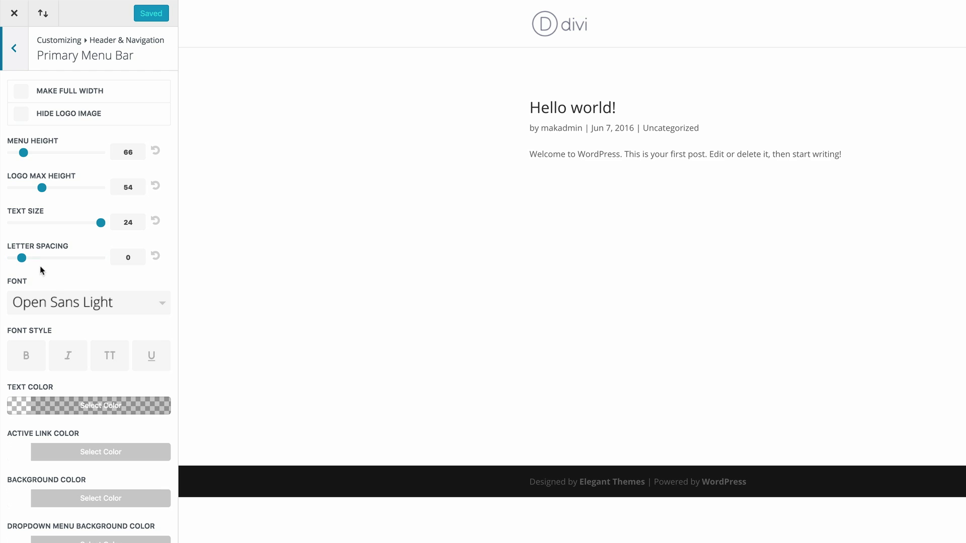
Choose Open Sans Light as the primary menu bar font
{"action": "left_click", "coordinate": [119, 309]}
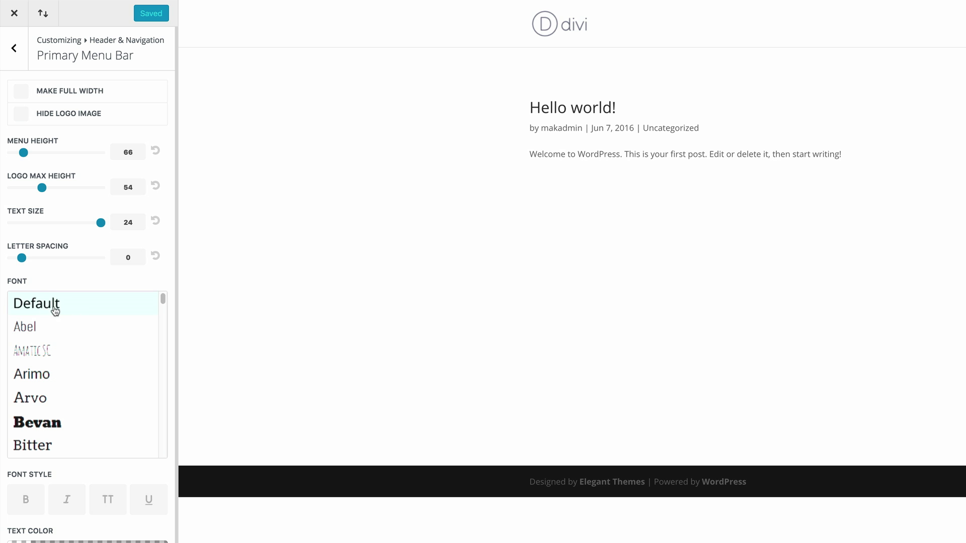
{"action": "scroll", "coordinate": [79, 387], "scroll_direction": "down", "scroll_amount": 8}
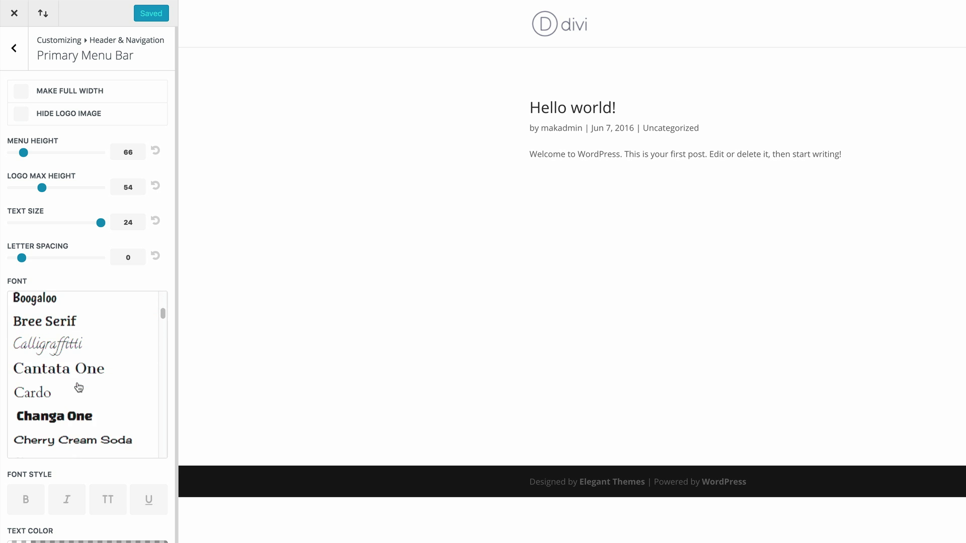
{"action": "scroll", "coordinate": [78, 386], "scroll_direction": "down", "scroll_amount": 12}
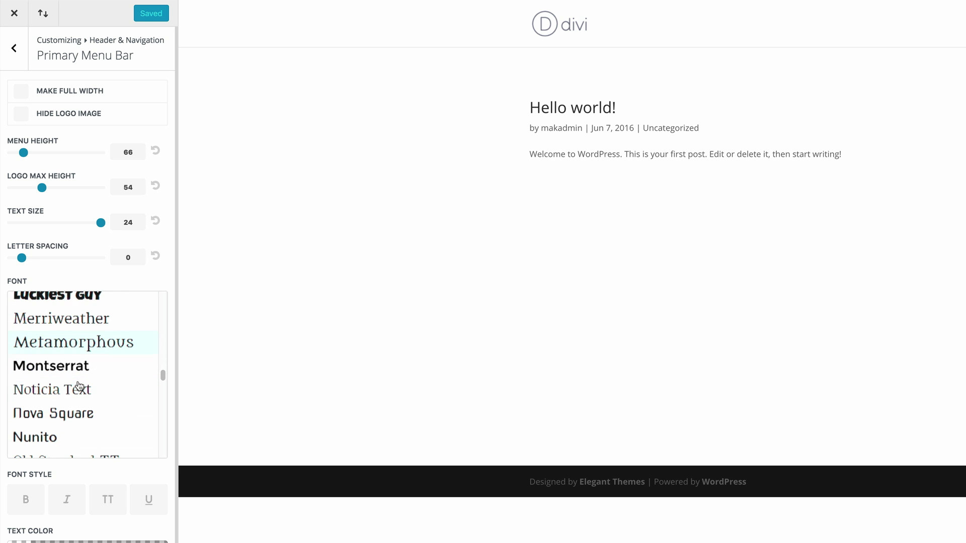
{"action": "scroll", "coordinate": [78, 387], "scroll_direction": "down", "scroll_amount": 5}
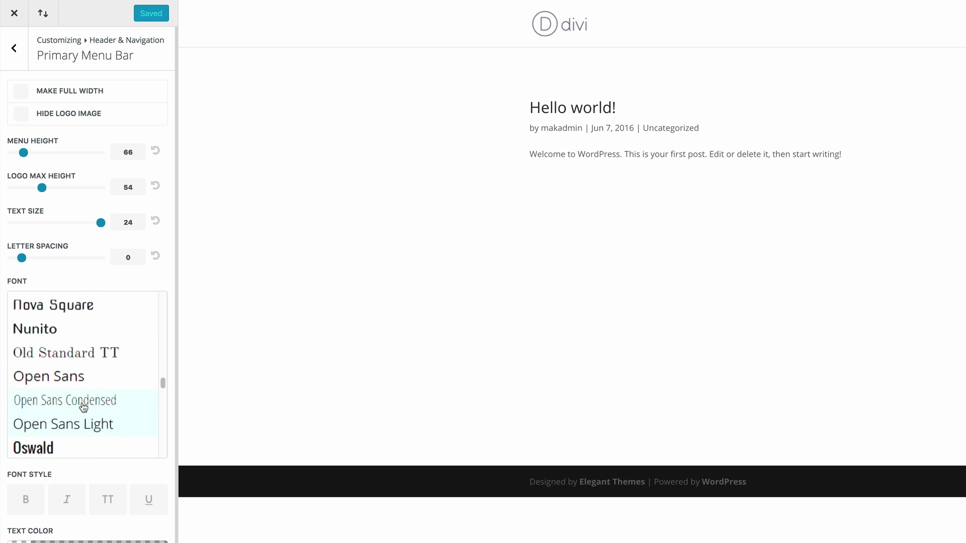
{"action": "left_click", "coordinate": [87, 368]}
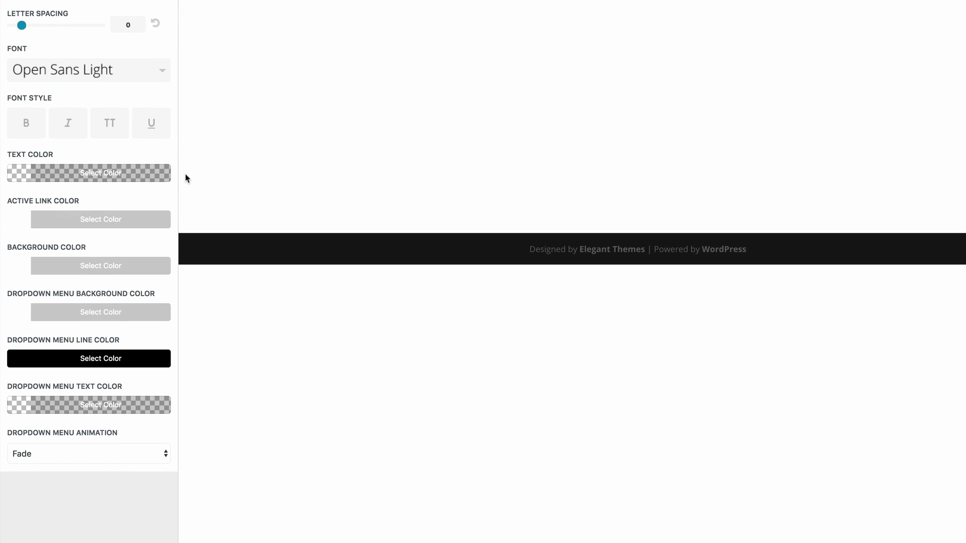
{"action": "left_click", "coordinate": [163, 344]}
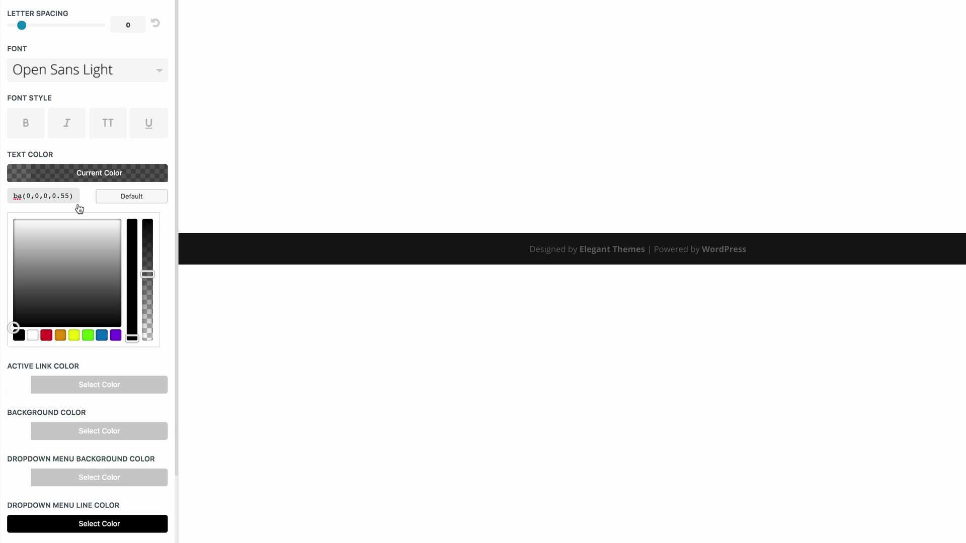
Set the dropdown menu background colour to black and Save & Publish the menu bar styling
{"action": "scroll", "coordinate": [103, 263], "scroll_direction": "down", "scroll_amount": 2}
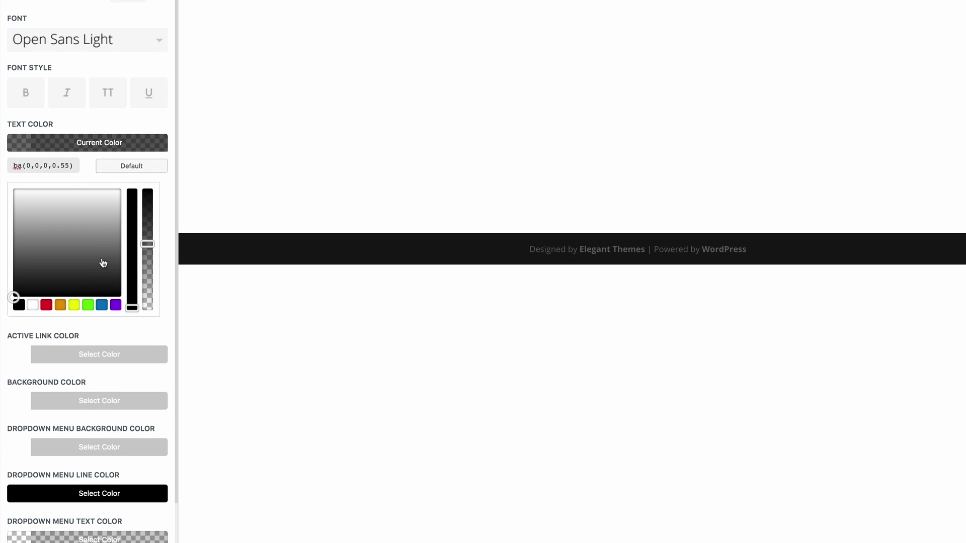
{"action": "scroll", "coordinate": [103, 263], "scroll_direction": "down", "scroll_amount": 3}
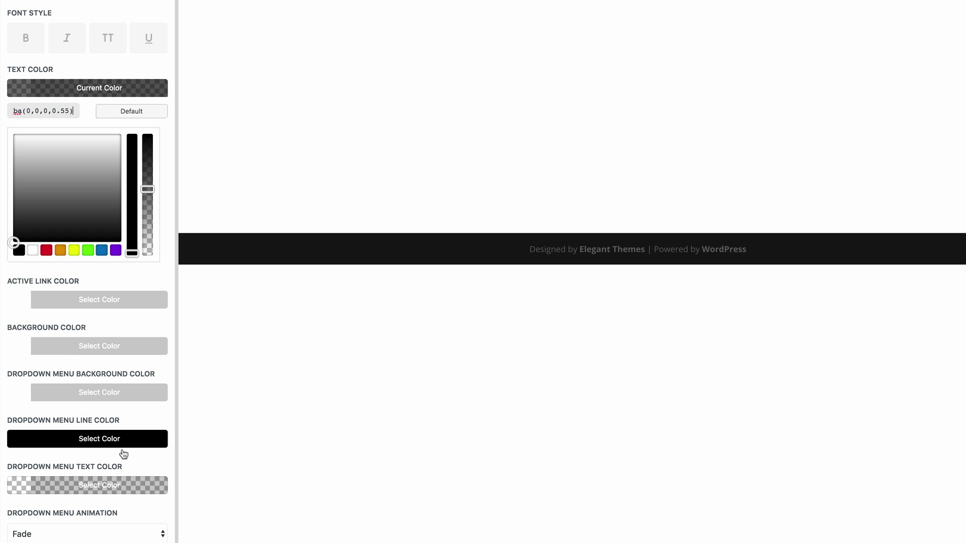
{"action": "left_click", "coordinate": [23, 393]}
{"action": "left_click", "coordinate": [19, 390]}
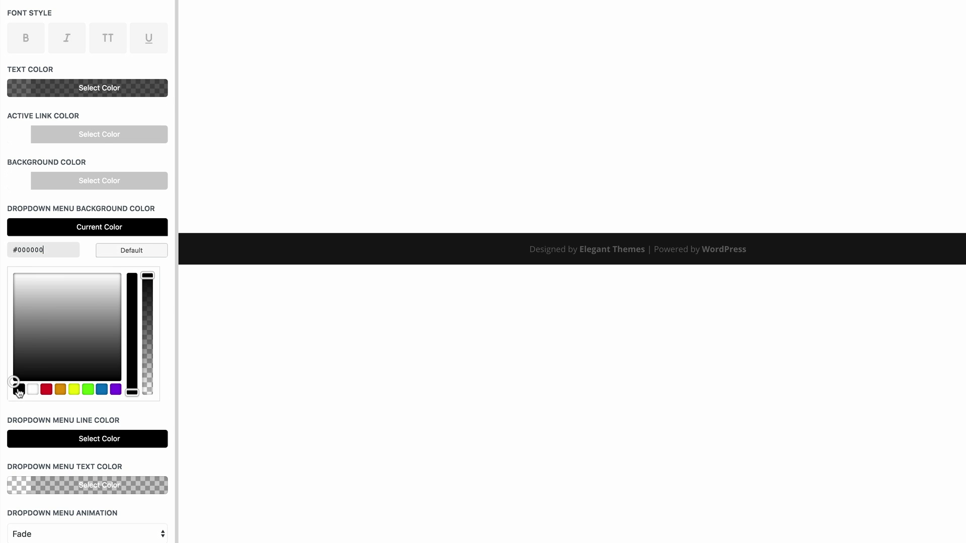
{"action": "left_click", "coordinate": [35, 485]}
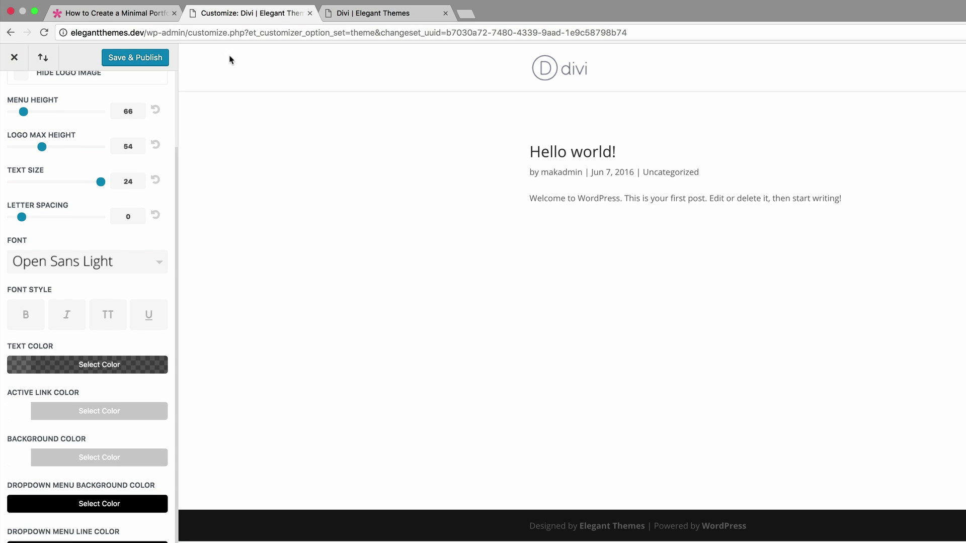
{"action": "left_click", "coordinate": [139, 61]}
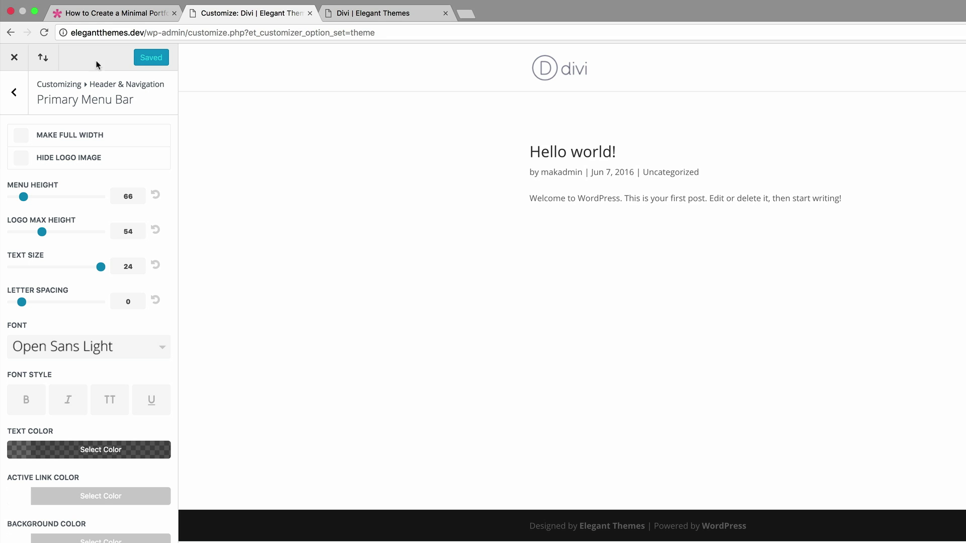
{"action": "left_click", "coordinate": [16, 94]}
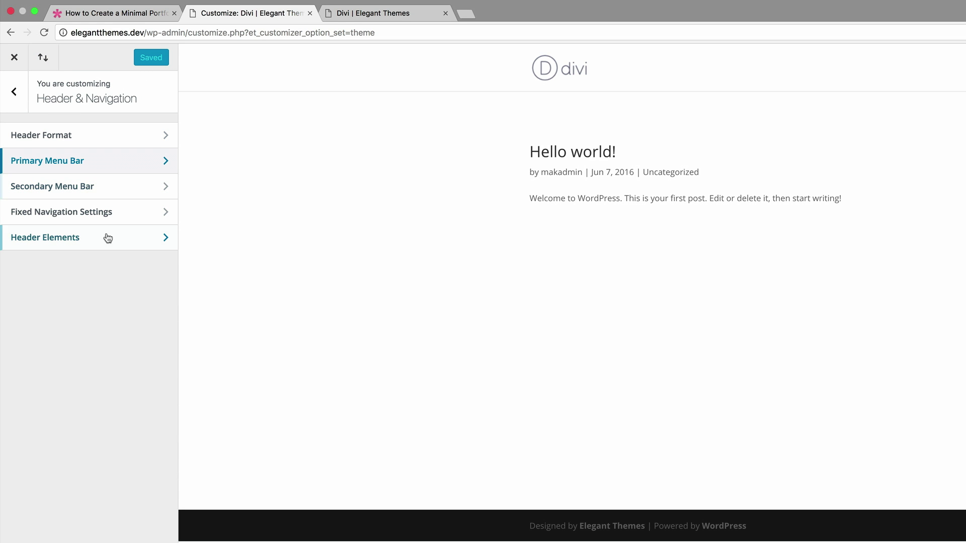
Set the Fixed Navigation primary menu link colour to rgba(0,0,0,0.55), then publish
{"action": "left_click", "coordinate": [94, 215]}
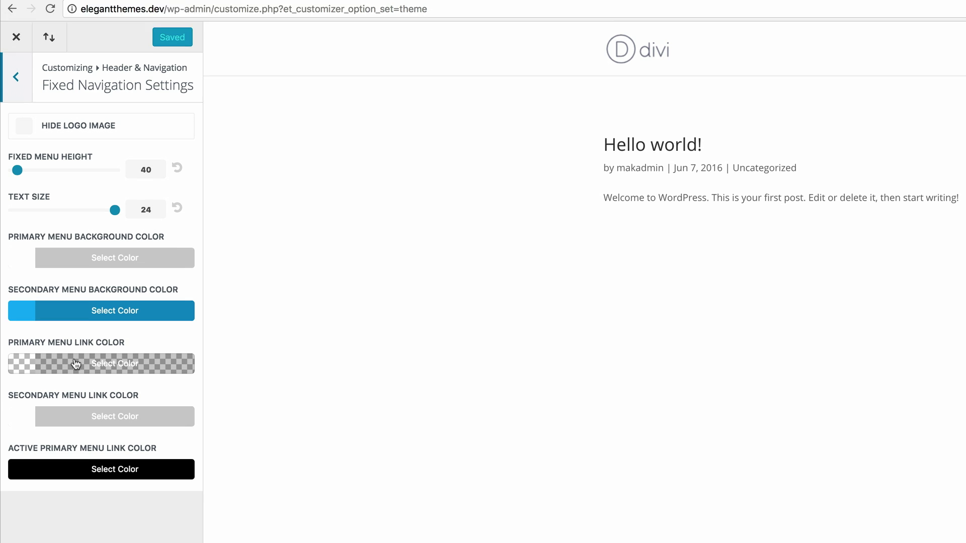
{"action": "left_click", "coordinate": [31, 368]}
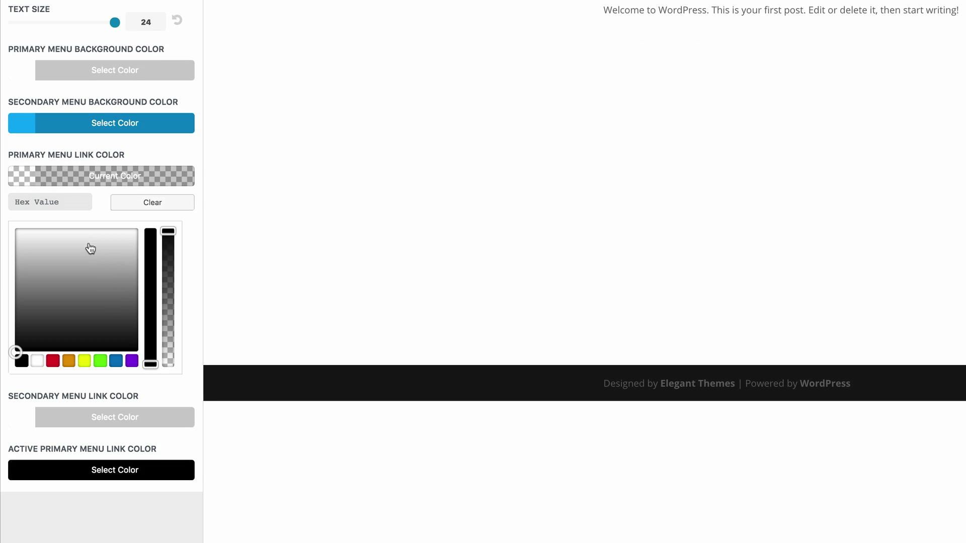
{"action": "left_click", "coordinate": [76, 204]}
{"action": "type", "text": "rgba(0,0,0,0.55)"}
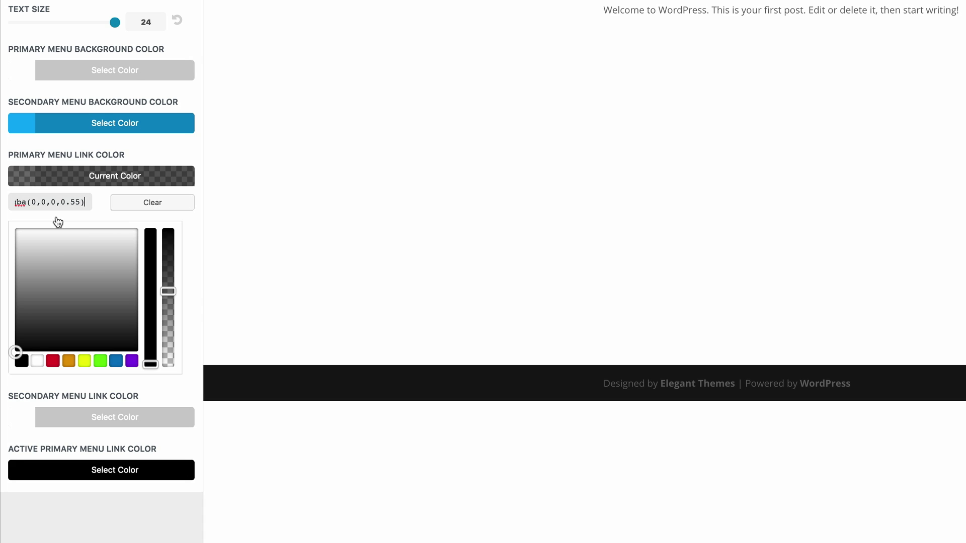
{"action": "left_click", "coordinate": [23, 475]}
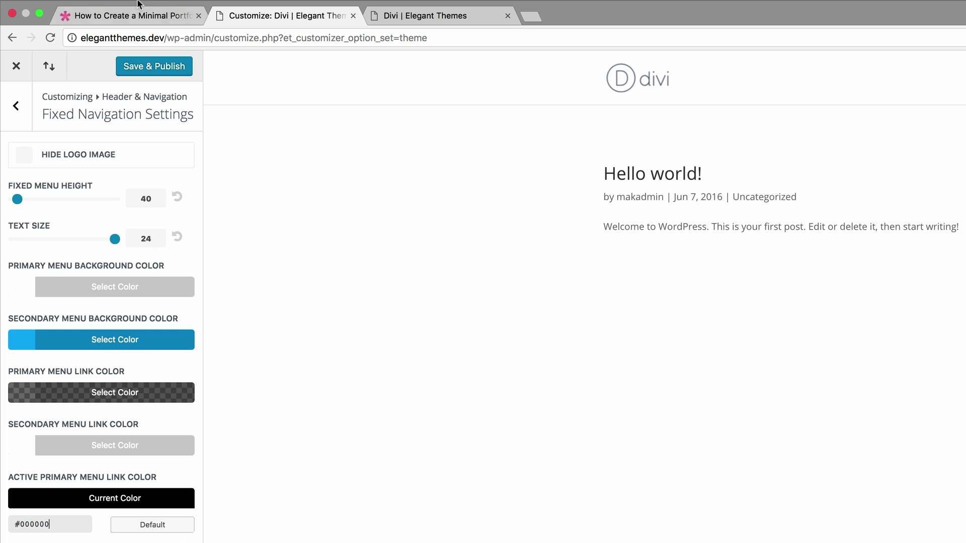
{"action": "left_click", "coordinate": [159, 65]}
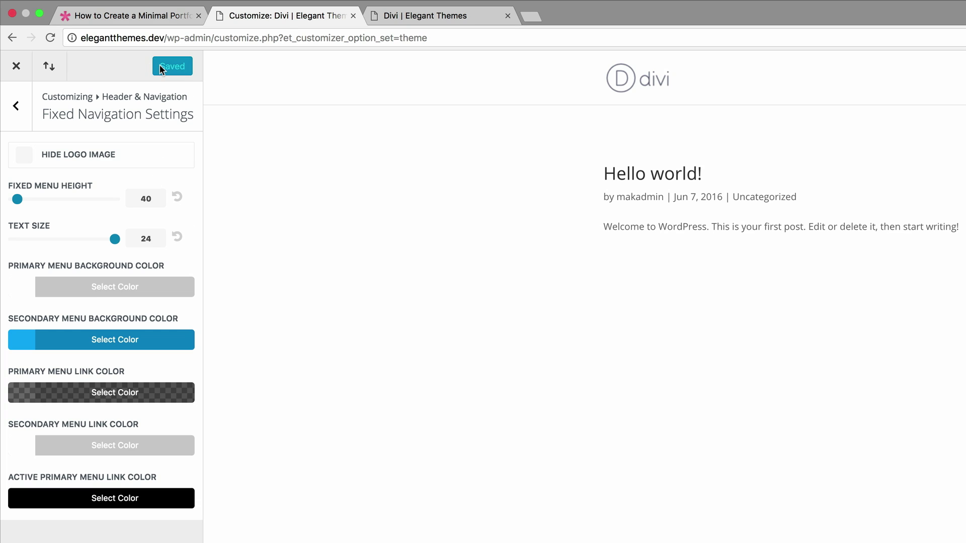
{"action": "left_click", "coordinate": [16, 66]}
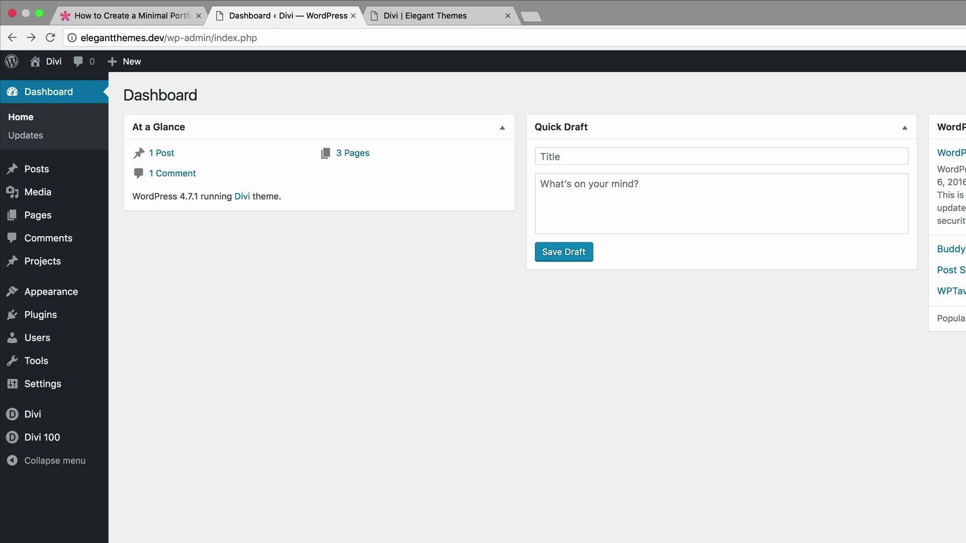
Open Divi > Theme Customizer from the admin sidebar
{"action": "mouse_move", "coordinate": [30, 423]}
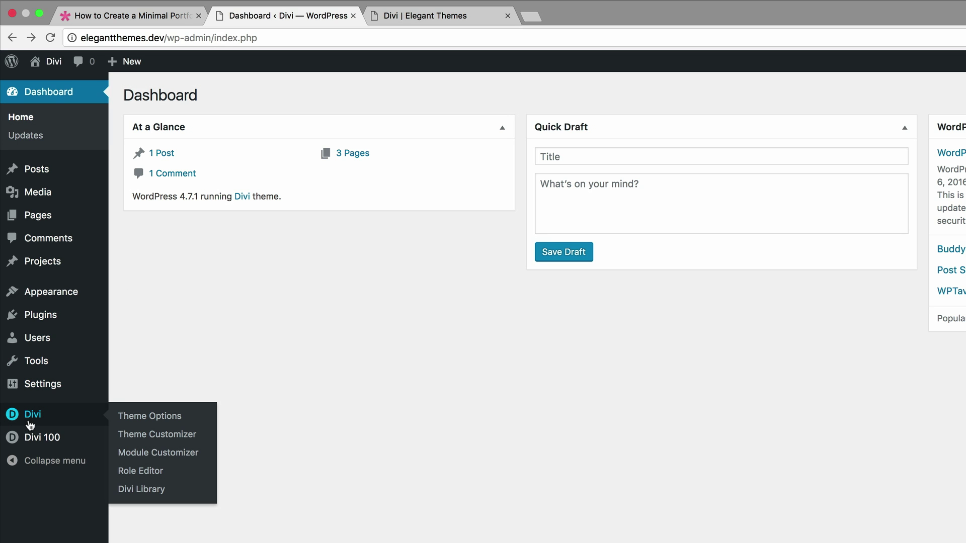
{"action": "left_click", "coordinate": [144, 442]}
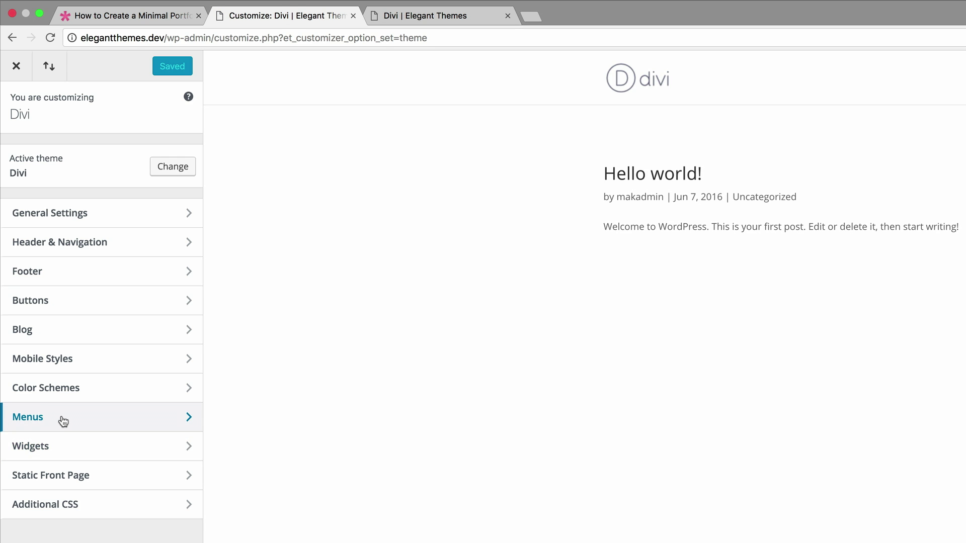
Open the Primary Menu's Add Items panel with the Custom Links form
{"action": "left_click", "coordinate": [63, 421]}
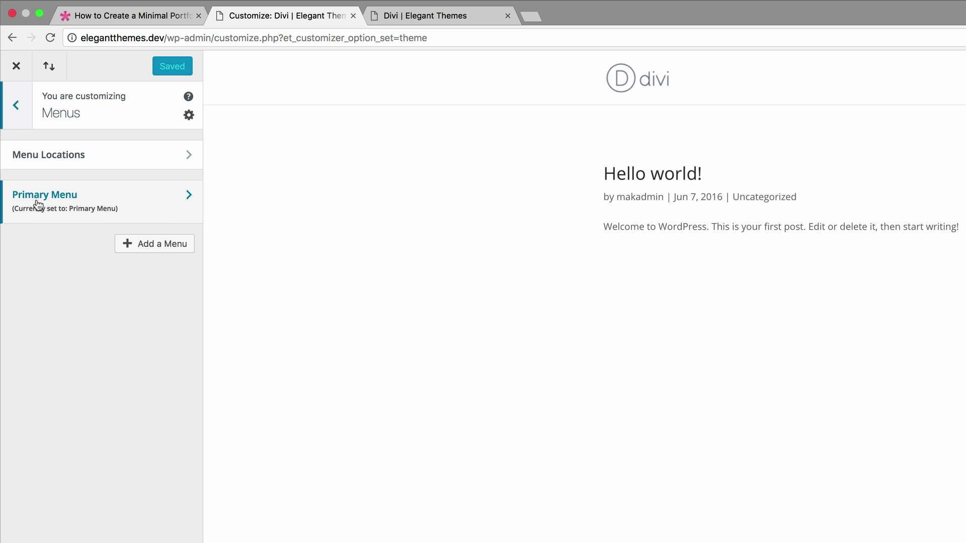
{"action": "left_click", "coordinate": [141, 206]}
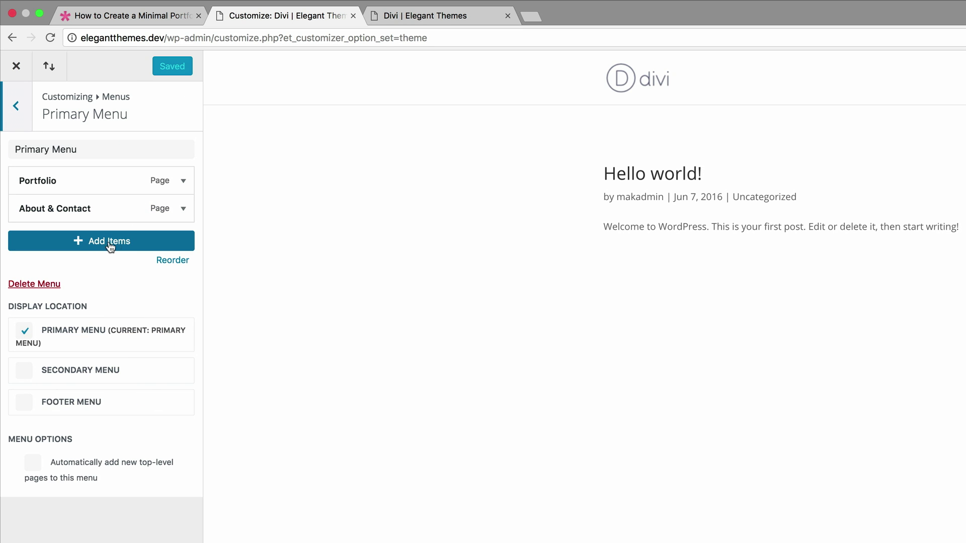
{"action": "left_click", "coordinate": [131, 245]}
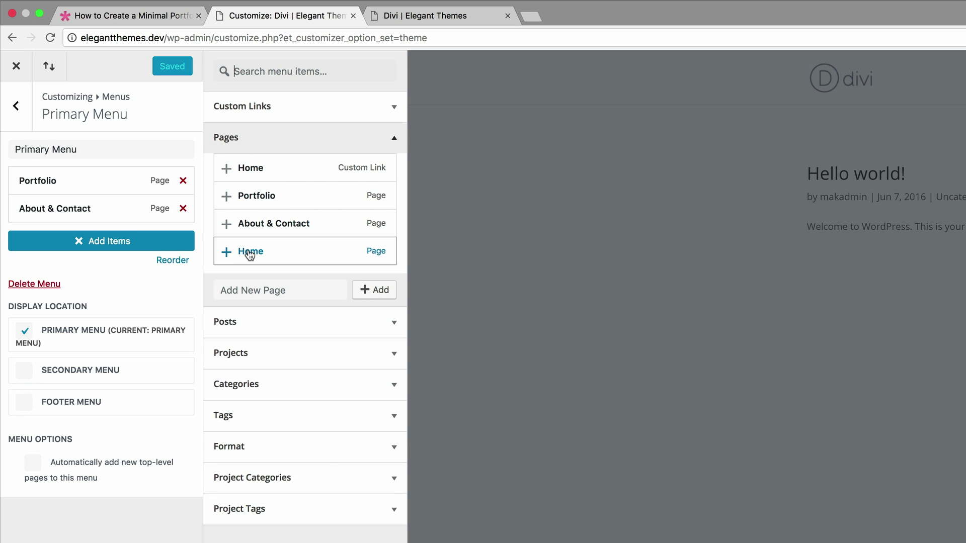
{"action": "left_click", "coordinate": [242, 107]}
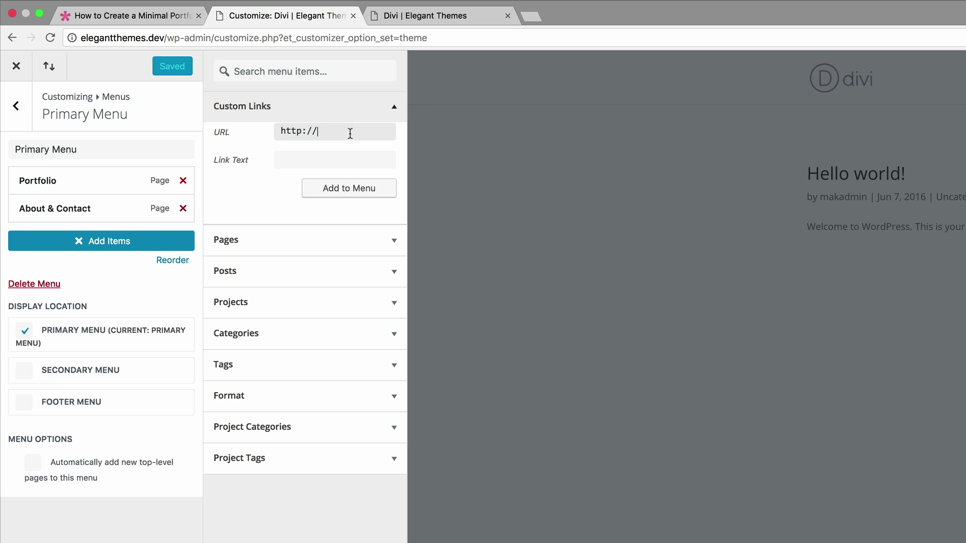
{"action": "type", "text": "twitter.com"}
{"action": "left_click", "coordinate": [345, 160]}
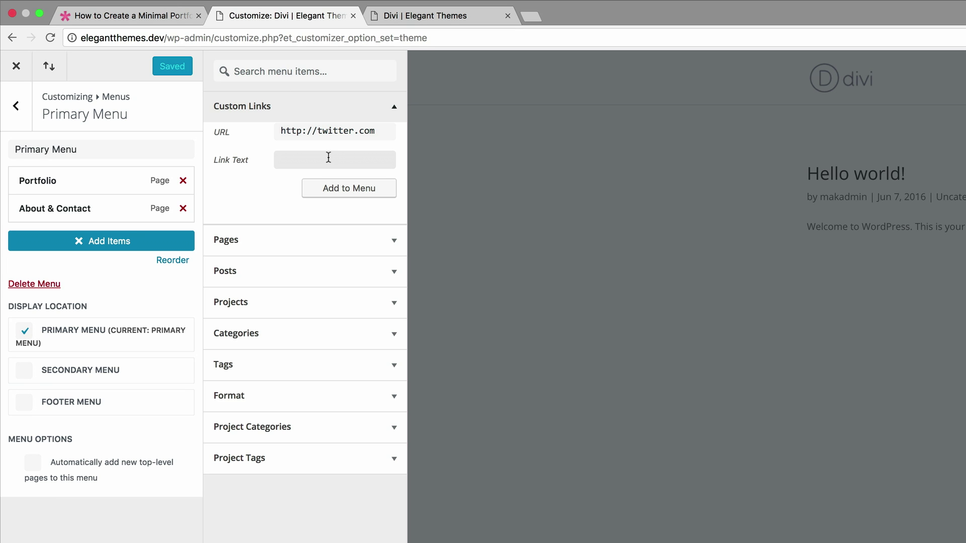
{"action": "type", "text": "<span class=\"divi-twitter\"></span>"}
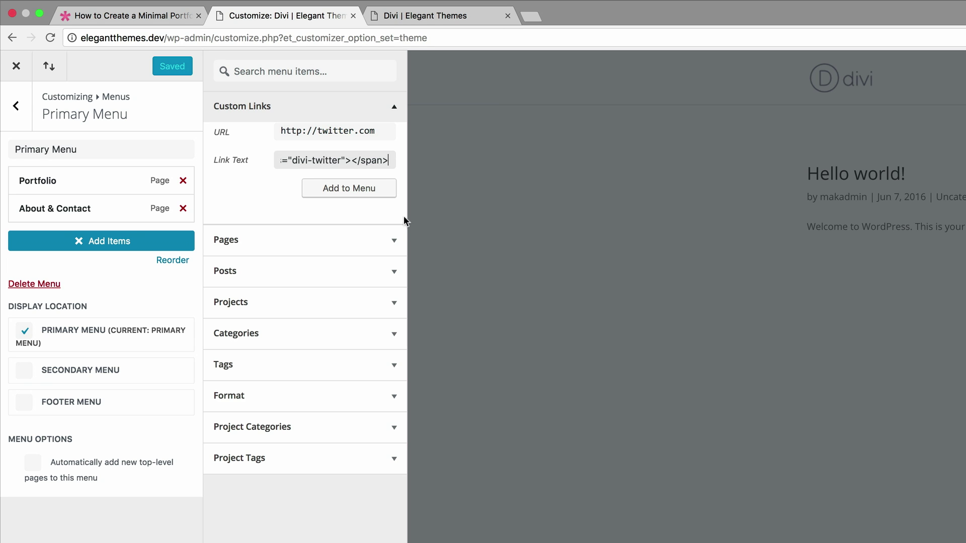
{"action": "left_click", "coordinate": [383, 131]}
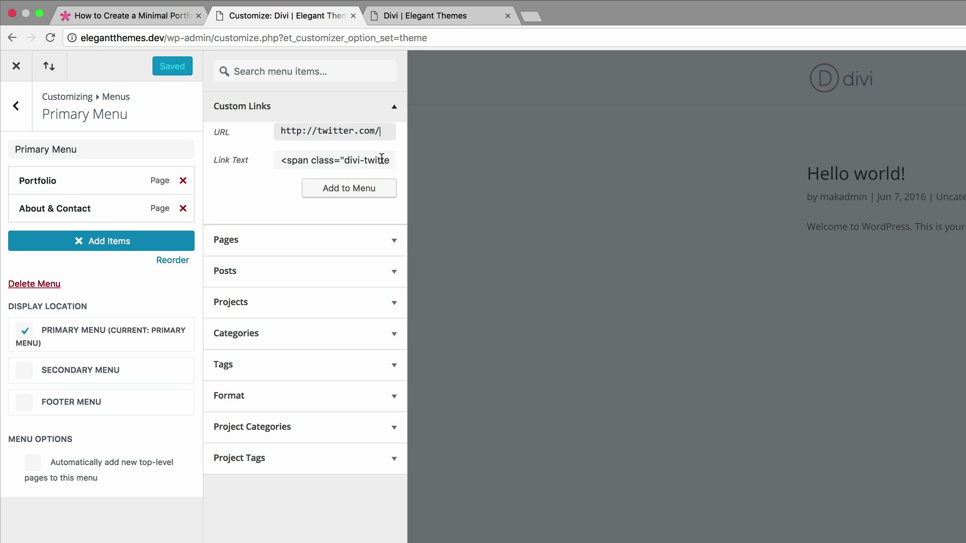
{"action": "left_click", "coordinate": [354, 190]}
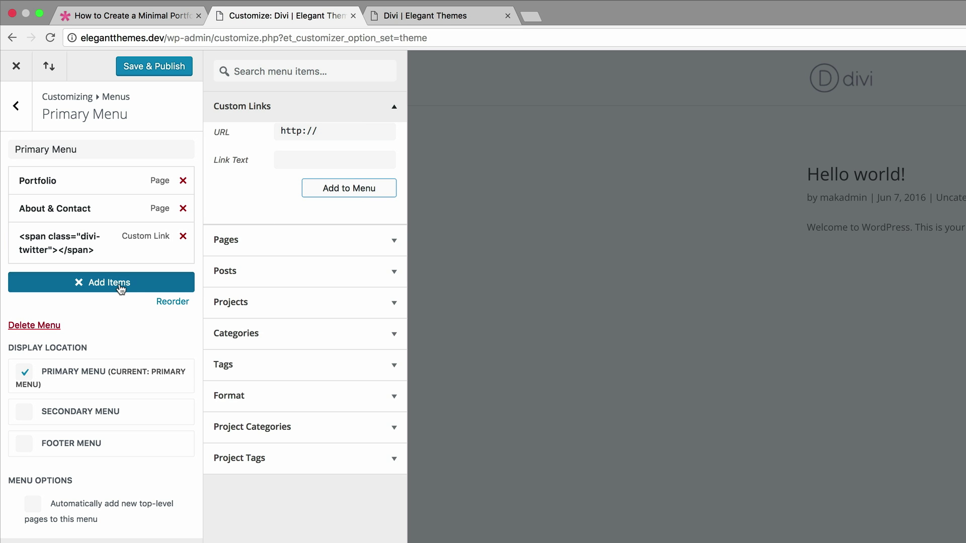
{"action": "left_click", "coordinate": [344, 132]}
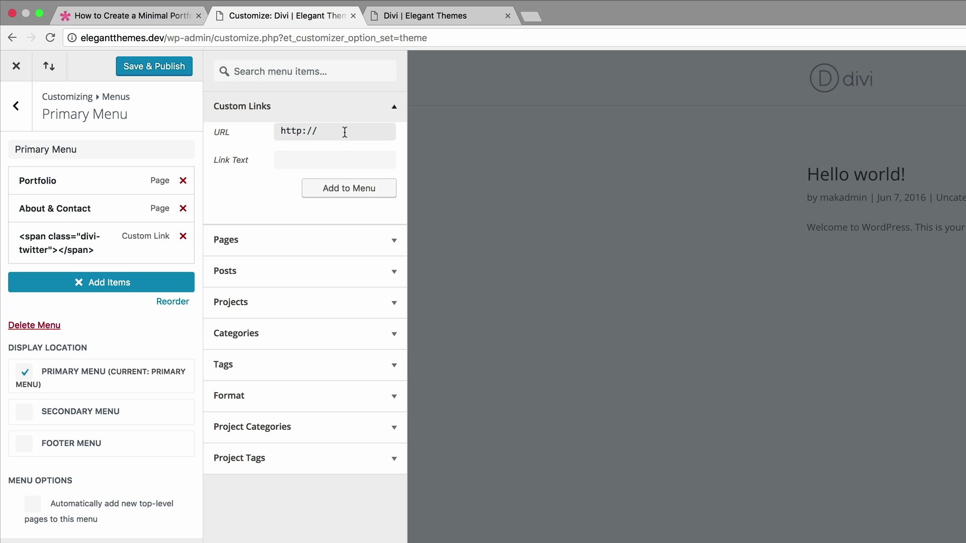
Add an instagram.com/ link with the divi-instagram span, publish the menu, and close the Customizer
{"action": "type", "text": "instagram.com/"}
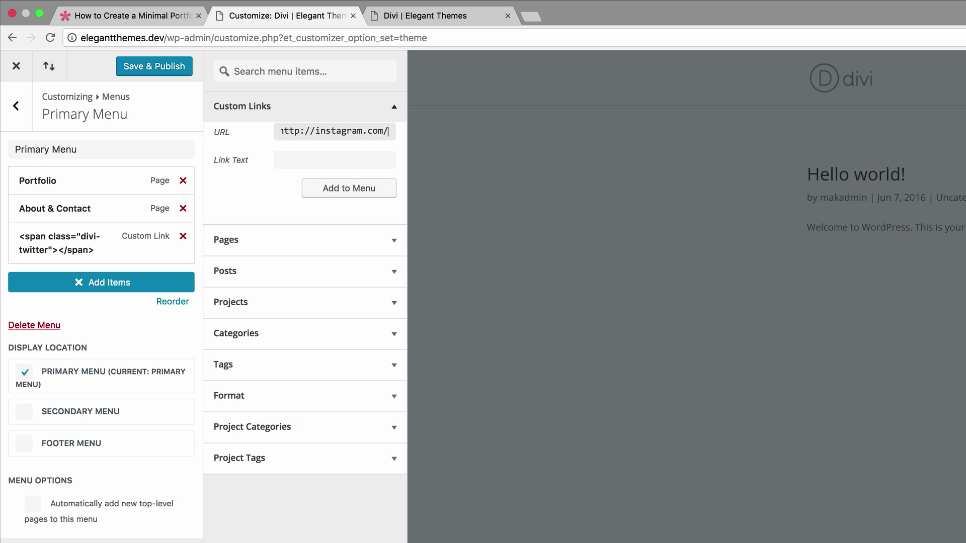
{"action": "left_click", "coordinate": [337, 155]}
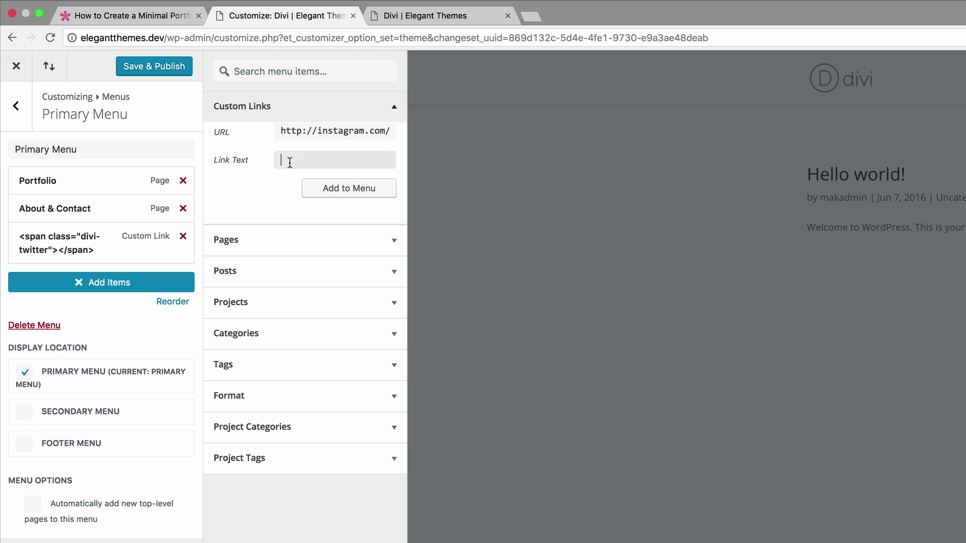
{"action": "type", "text": "<span class=\"divi-instagram\"></span>"}
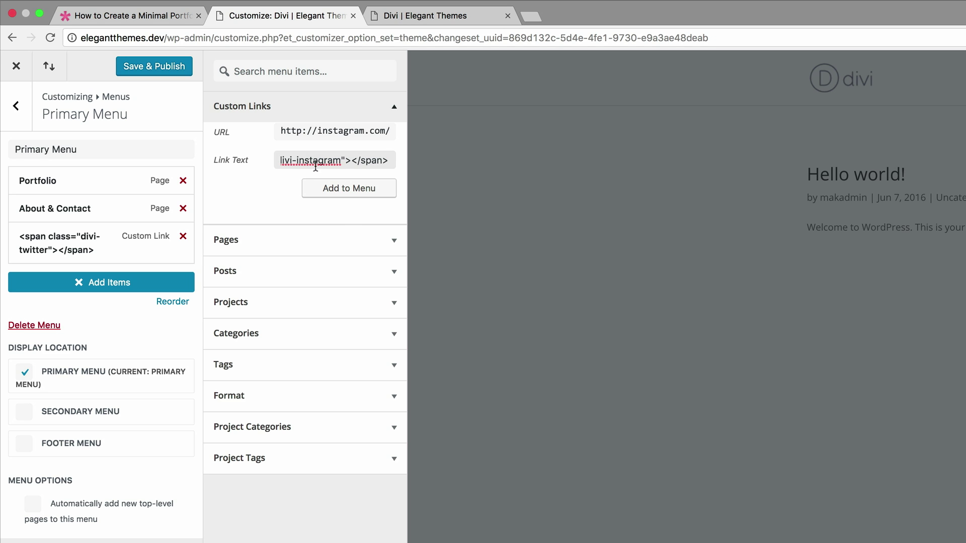
{"action": "left_click", "coordinate": [349, 192]}
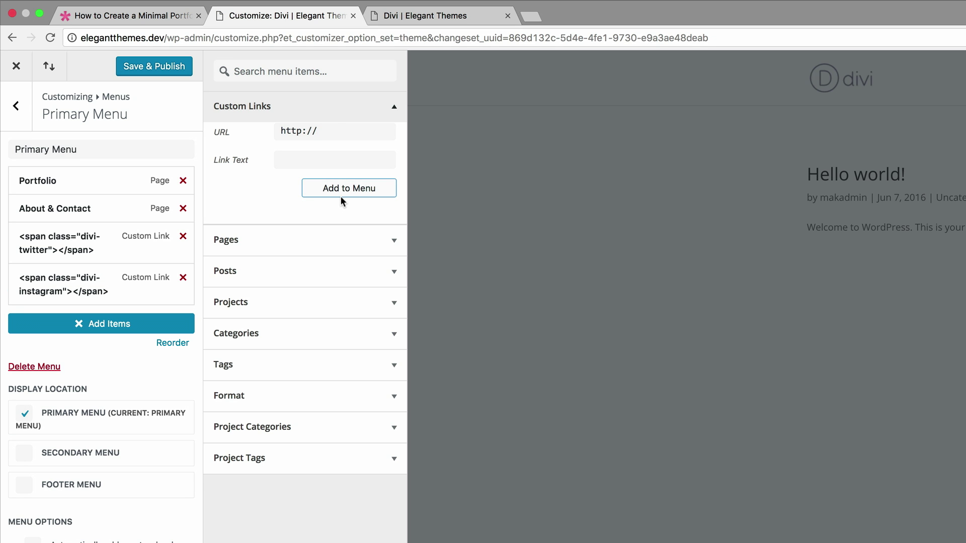
{"action": "left_click", "coordinate": [154, 70]}
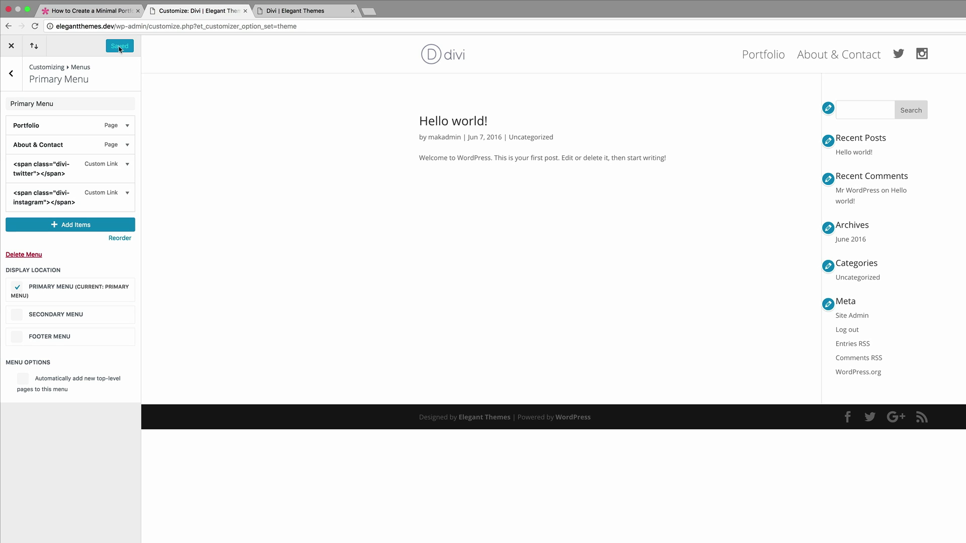
{"action": "left_click", "coordinate": [11, 46]}
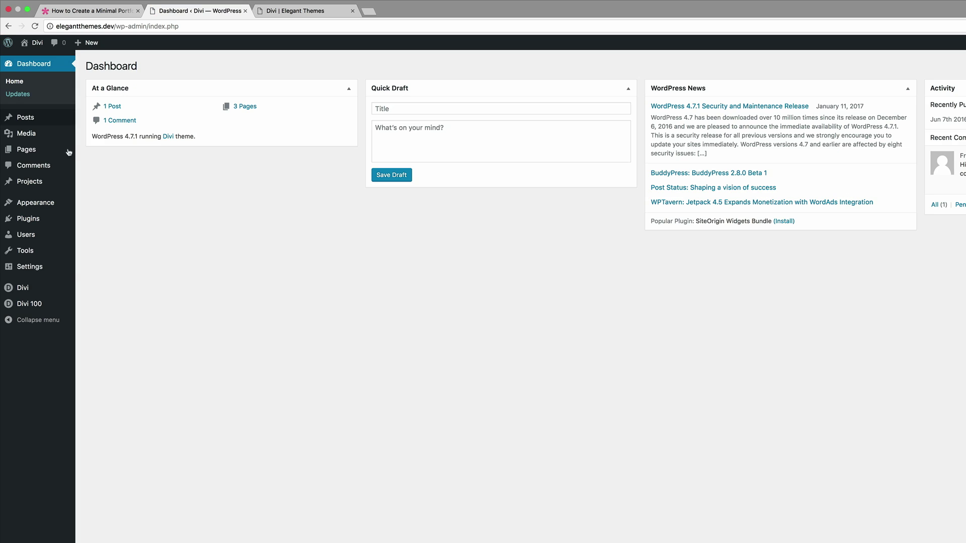
Open Divi Theme Options and delete the existing Custom CSS
{"action": "mouse_move", "coordinate": [26, 294]}
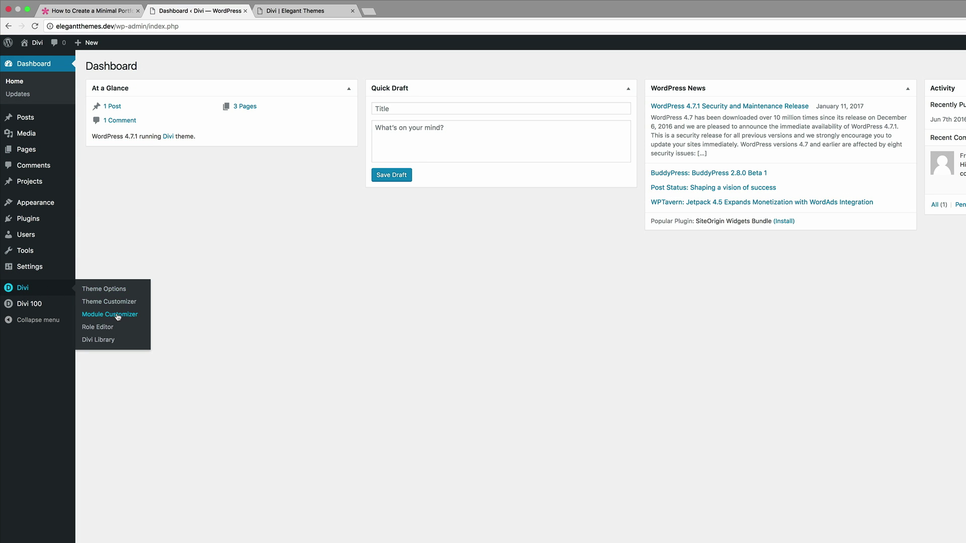
{"action": "left_click", "coordinate": [124, 289]}
{"action": "scroll", "coordinate": [300, 356], "scroll_direction": "down", "scroll_amount": 20}
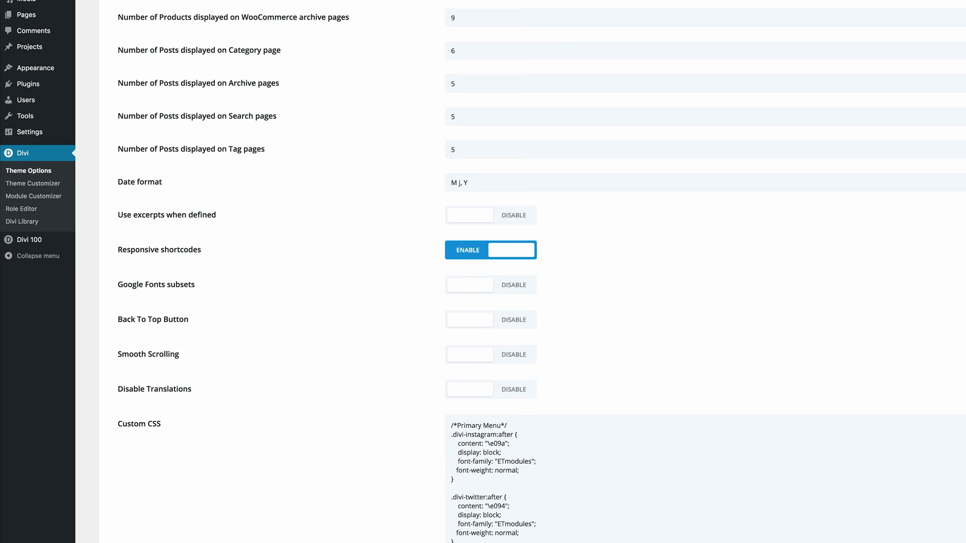
{"action": "scroll", "coordinate": [830, 421], "scroll_direction": "down", "scroll_amount": 2}
{"action": "scroll", "coordinate": [830, 421], "scroll_direction": "down", "scroll_amount": 2}
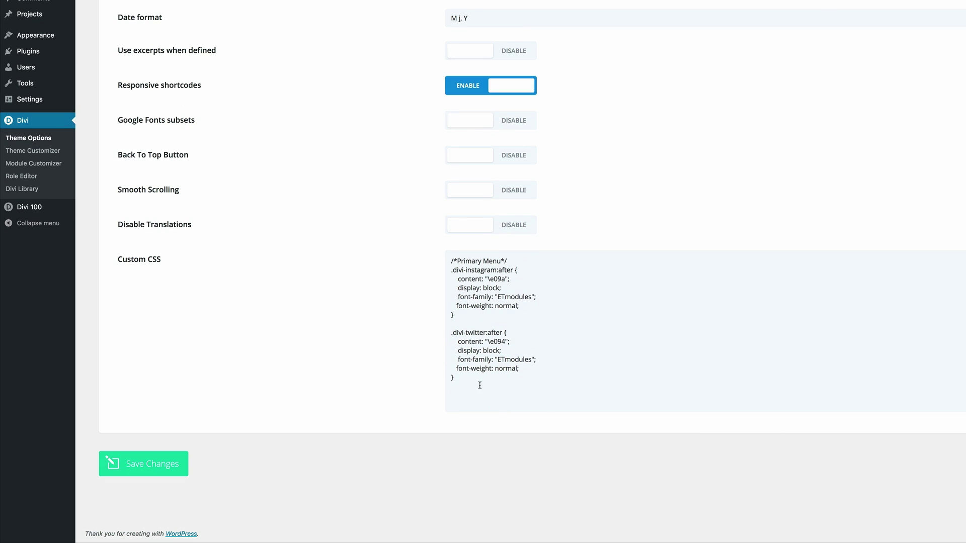
{"action": "left_click_drag", "start_coordinate": [469, 384], "coordinate": [449, 262]}
{"action": "key", "text": "super+c"}
{"action": "key", "text": "BackSpace"}
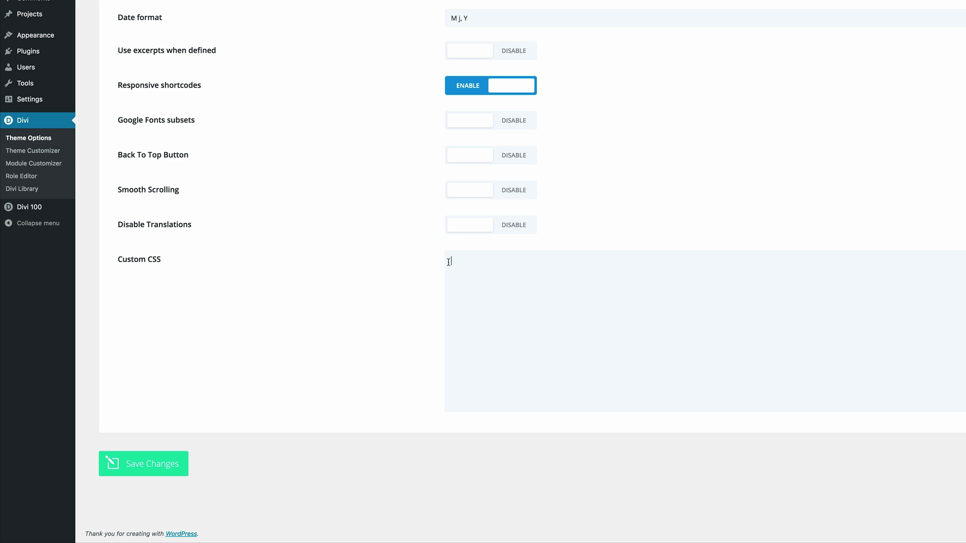
Save the theme options with the Custom CSS emptied
{"action": "scroll", "coordinate": [388, 290], "scroll_direction": "up", "scroll_amount": 2}
{"action": "scroll", "coordinate": [388, 290], "scroll_direction": "up", "scroll_amount": 5}
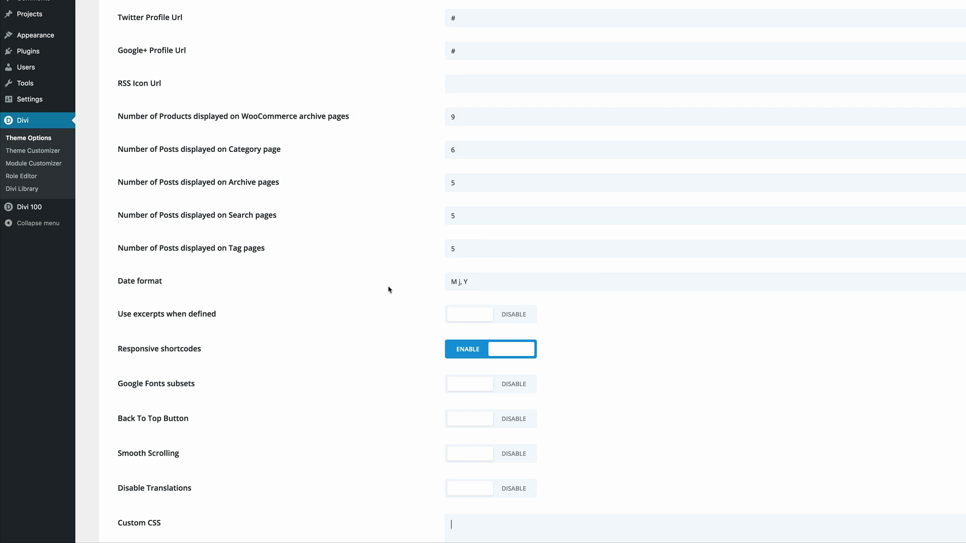
{"action": "scroll", "coordinate": [389, 290], "scroll_direction": "down", "scroll_amount": 7}
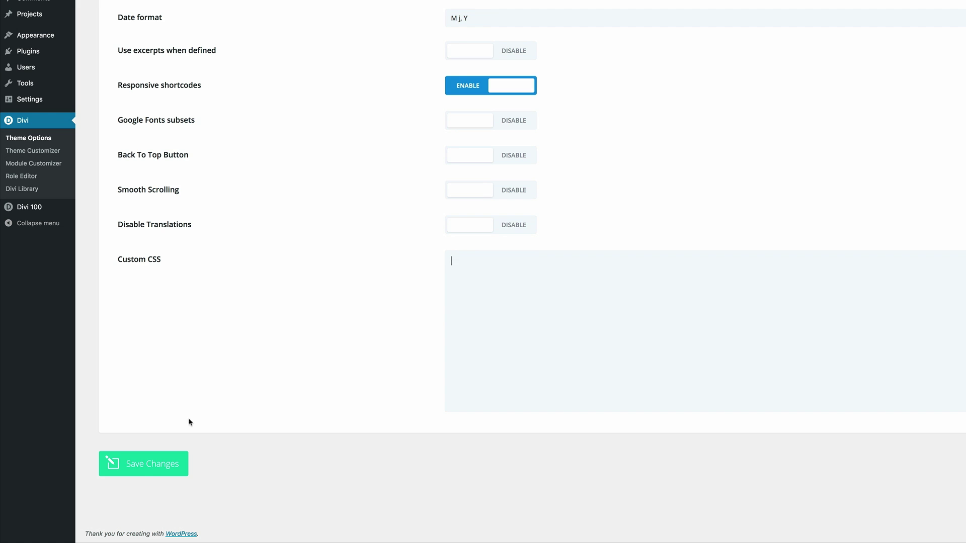
{"action": "left_click", "coordinate": [153, 464]}
{"action": "left_click", "coordinate": [643, 86]}
Paste the divi-instagram (\e09a) and divi-twitter (\e094) icon CSS into Custom CSS and save
{"action": "scroll", "coordinate": [675, 388], "scroll_direction": "up", "scroll_amount": 10}
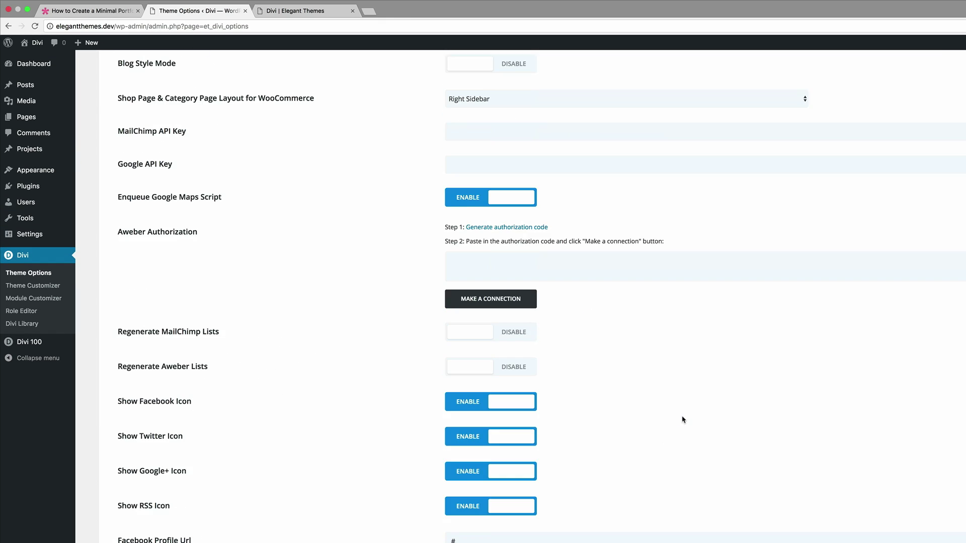
{"action": "scroll", "coordinate": [683, 420], "scroll_direction": "up", "scroll_amount": 5}
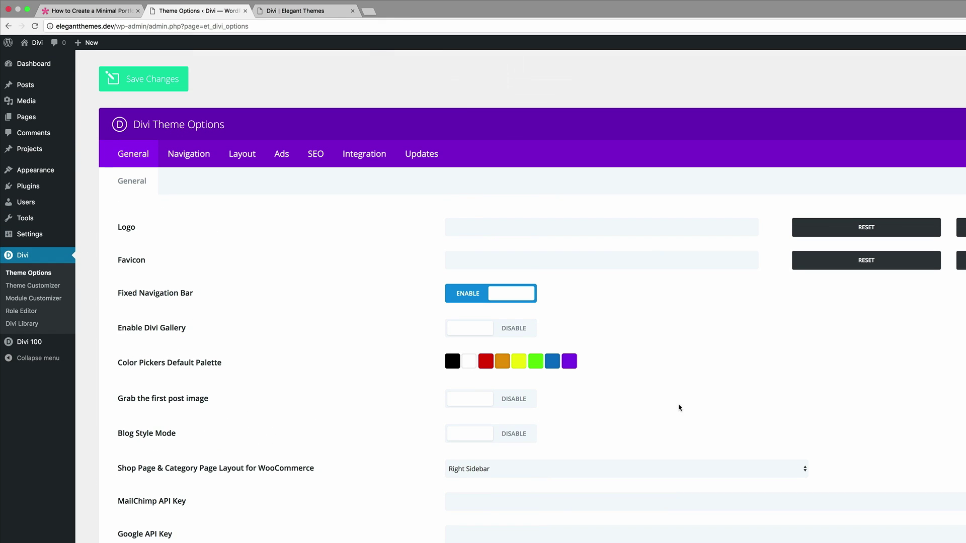
{"action": "left_click", "coordinate": [326, 12]}
{"action": "scroll", "coordinate": [410, 318], "scroll_direction": "down", "scroll_amount": 20}
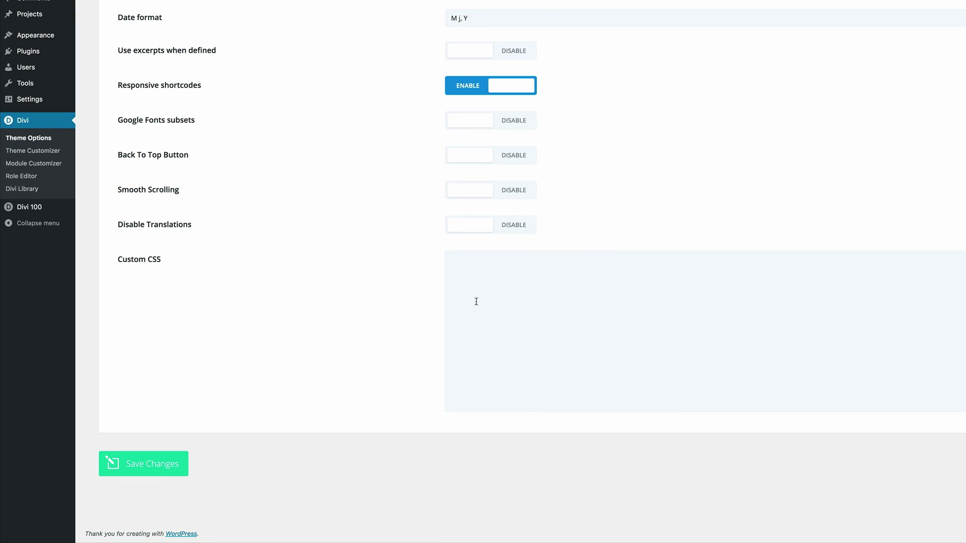
{"action": "key", "text": "super+v"}
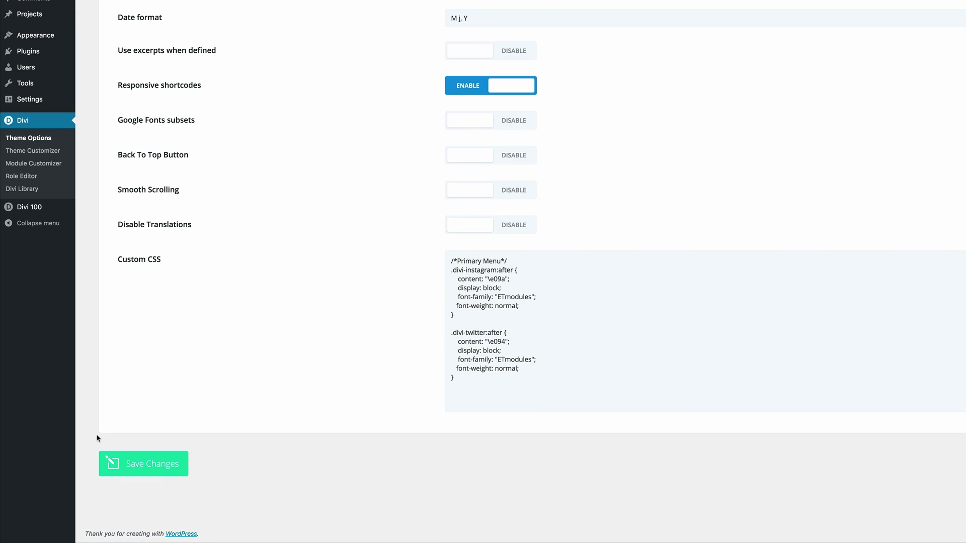
{"action": "left_click", "coordinate": [170, 466]}
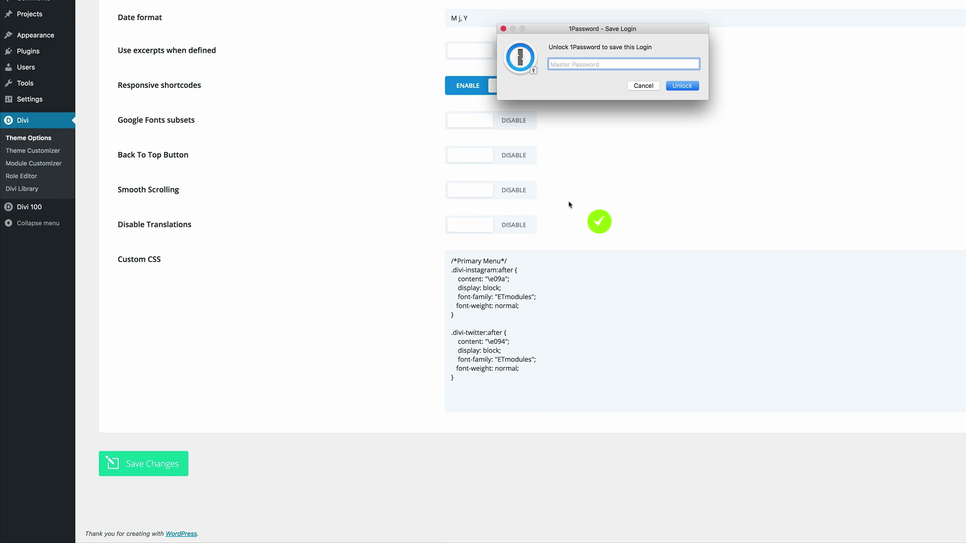
Reload the live front page to confirm the Twitter and Instagram menu icons, then return to Theme Options
{"action": "left_click", "coordinate": [640, 86]}
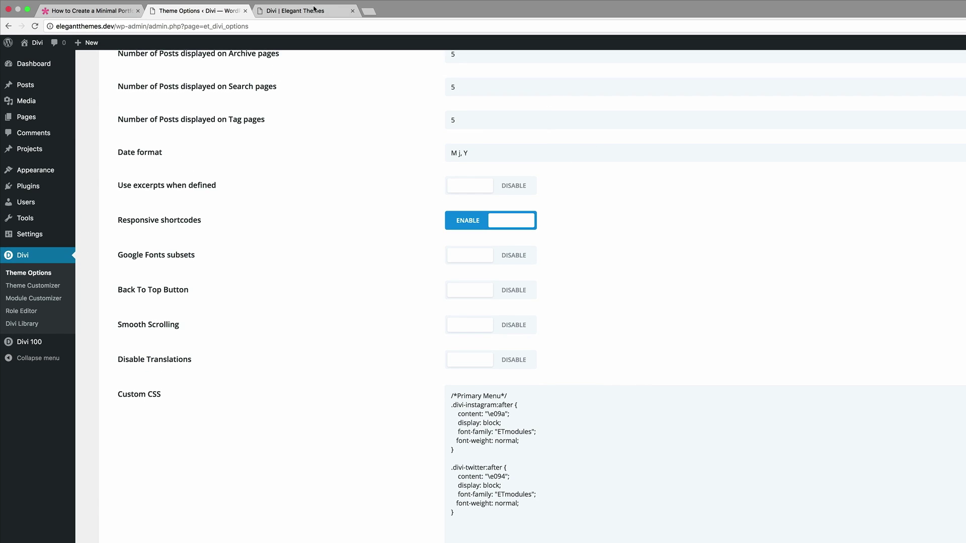
{"action": "left_click", "coordinate": [310, 11]}
{"action": "left_click", "coordinate": [35, 26]}
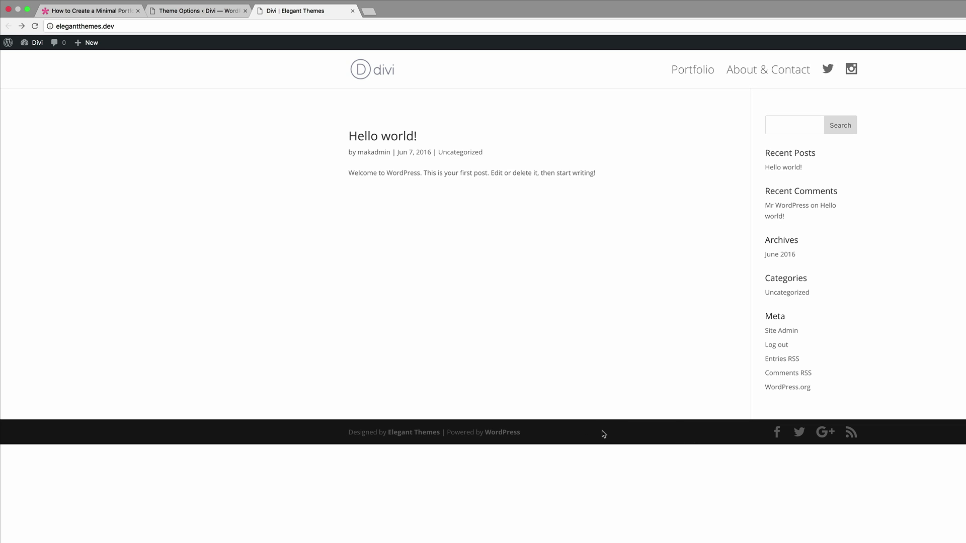
{"action": "left_click", "coordinate": [208, 10]}
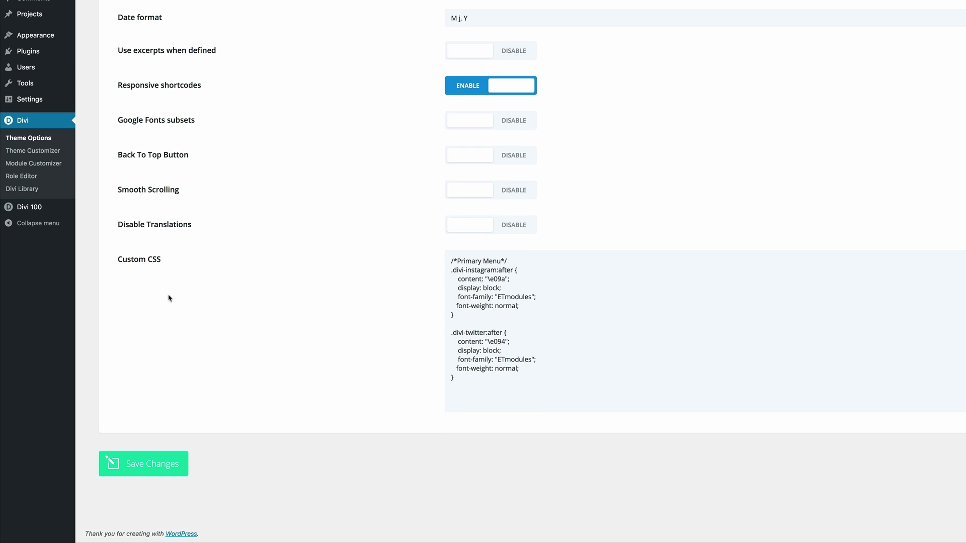
Append the /*Footer*/ #main-footer { display: none; } rule to Custom CSS, save, and view the front page
{"action": "left_click", "coordinate": [486, 382]}
{"action": "key", "text": "Return"}
{"action": "key", "text": "Return"}
{"action": "scroll", "coordinate": [501, 371], "scroll_direction": "down", "scroll_amount": 1}
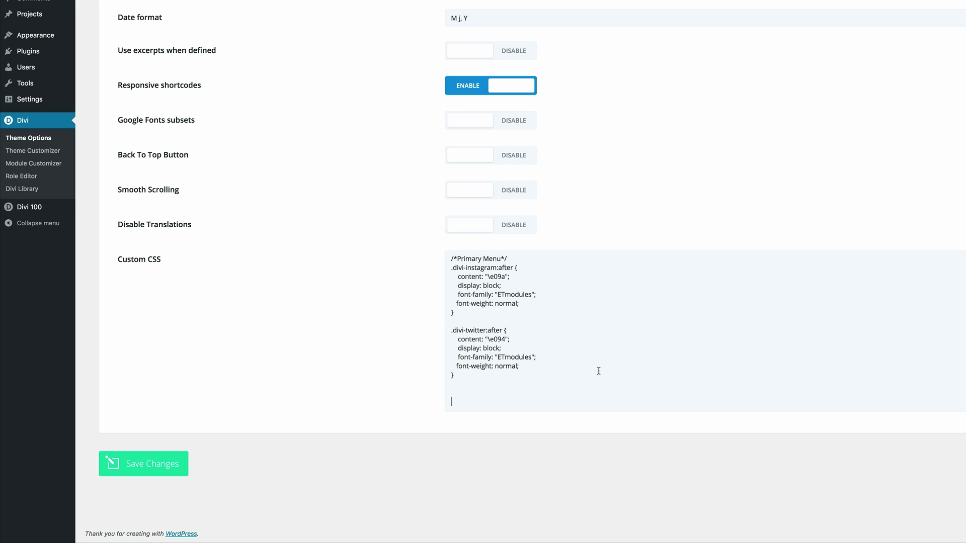
{"action": "type", "text": "/*Footer*/ #main-footer { display: none; }"}
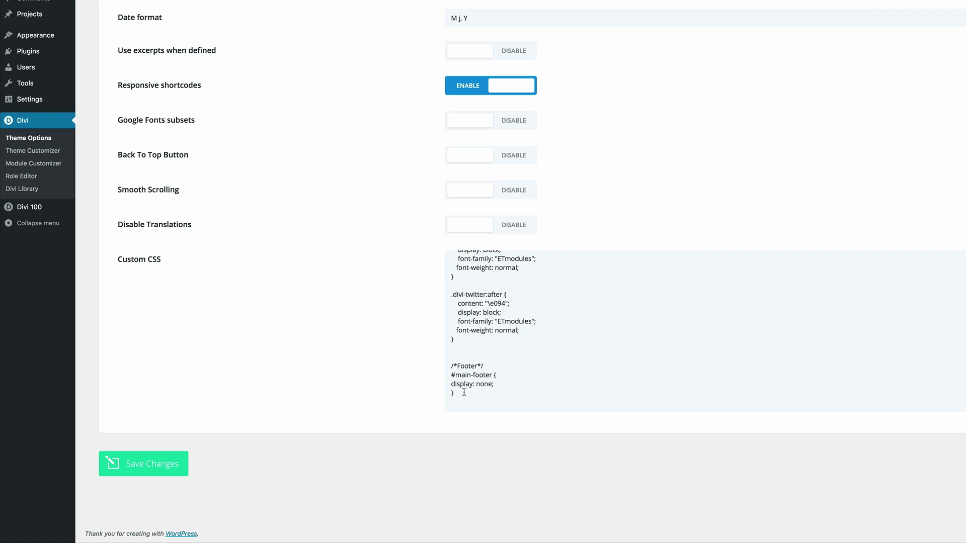
{"action": "left_click", "coordinate": [169, 467]}
{"action": "left_click", "coordinate": [644, 86]}
{"action": "left_click", "coordinate": [306, 11]}
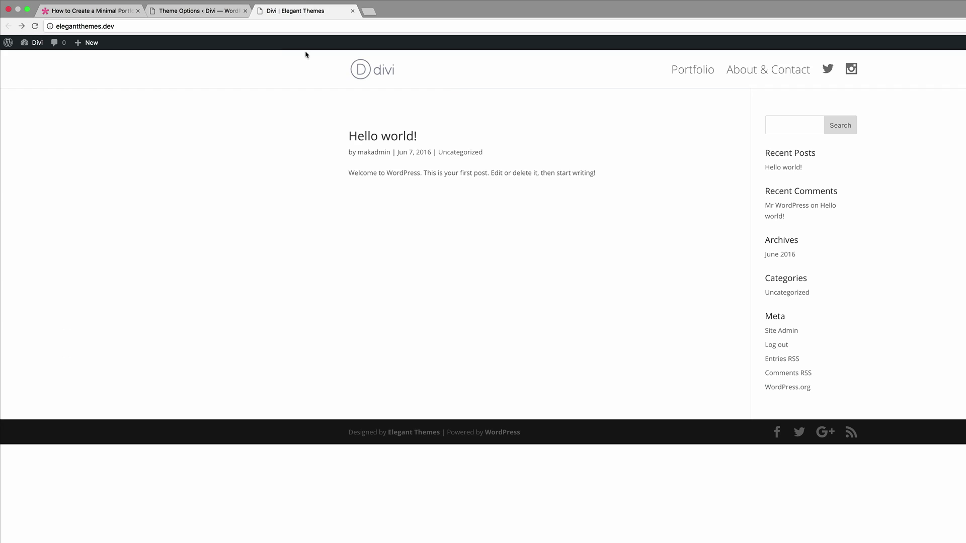
Set the credit text module's Text Orientation to Center and switch its editor to Visual
{"action": "left_click", "coordinate": [35, 26]}
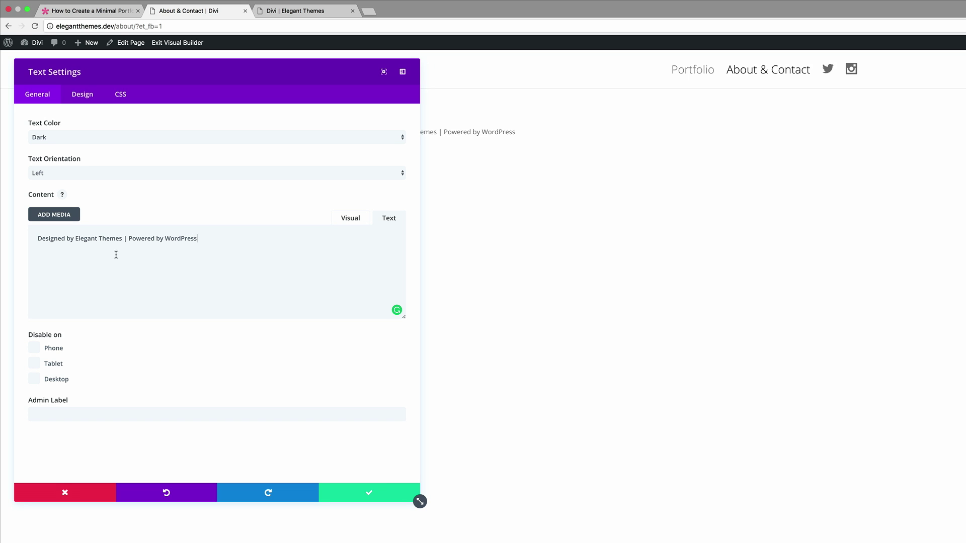
{"action": "left_click", "coordinate": [87, 173]}
{"action": "left_click", "coordinate": [84, 181]}
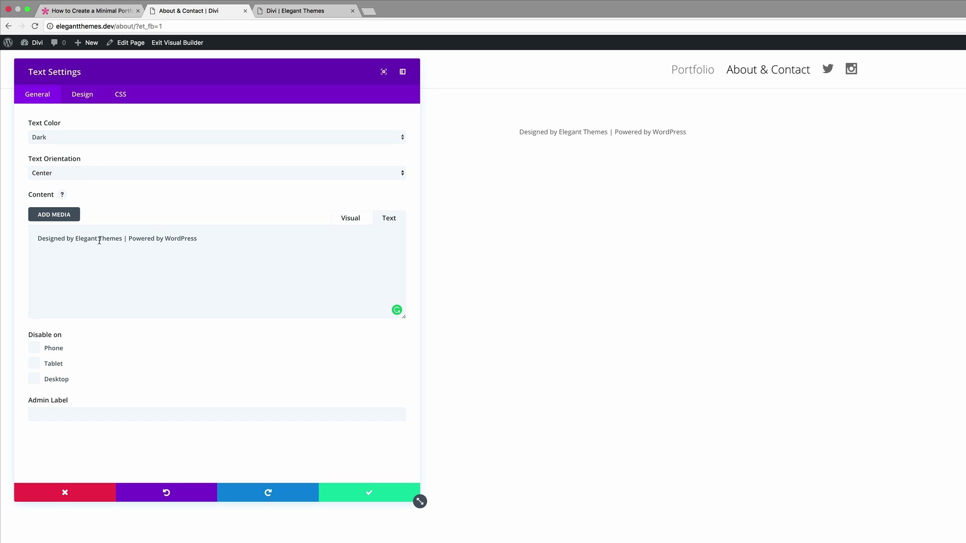
{"action": "left_click", "coordinate": [357, 220]}
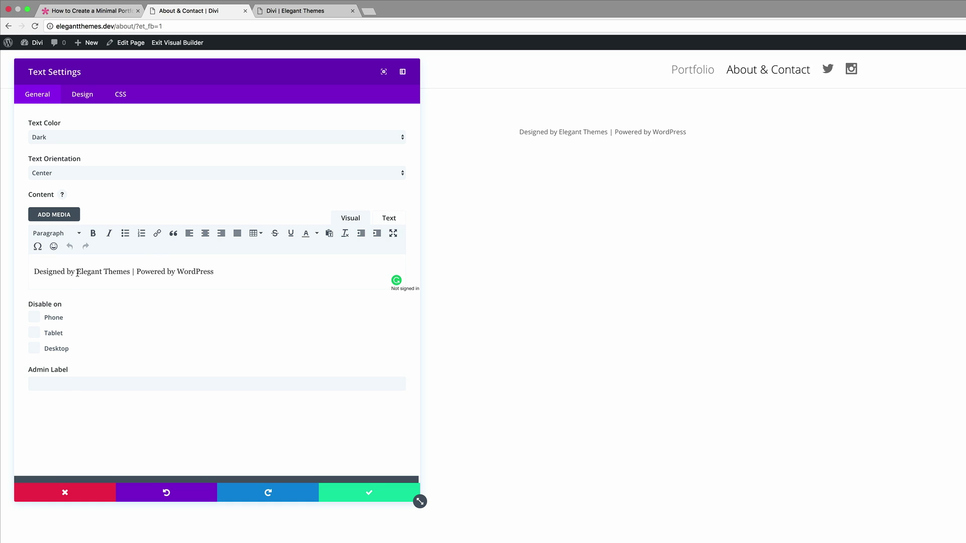
Link 'Elegant Themes' and 'WordPress' in the credit text to placeholder # URLs
{"action": "left_click_drag", "start_coordinate": [79, 272], "coordinate": [129, 271]}
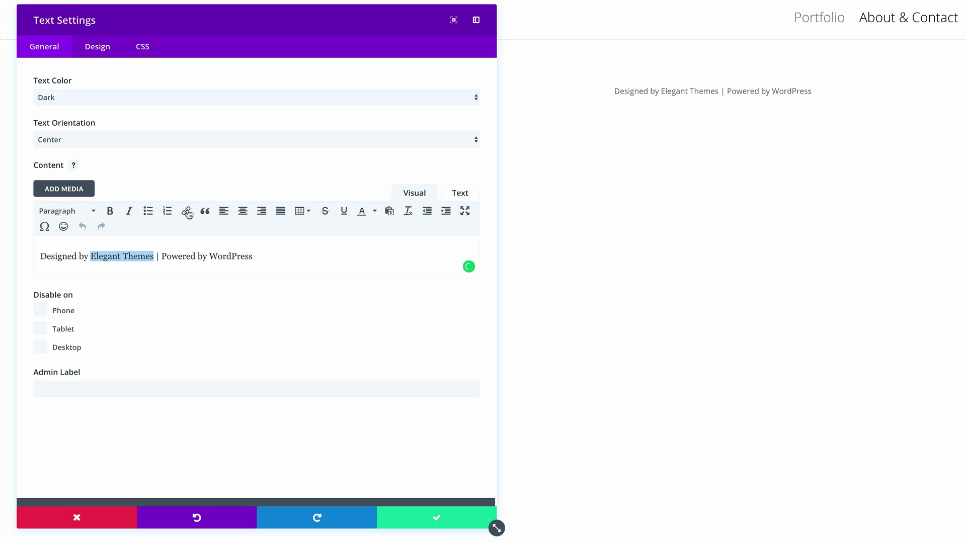
{"action": "left_click", "coordinate": [187, 212]}
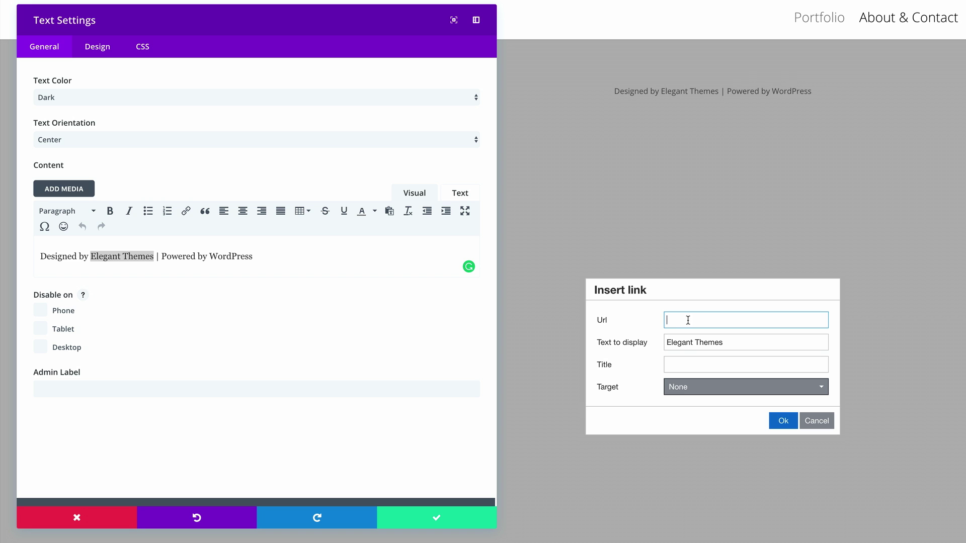
{"action": "type", "text": "#"}
{"action": "left_click", "coordinate": [784, 422]}
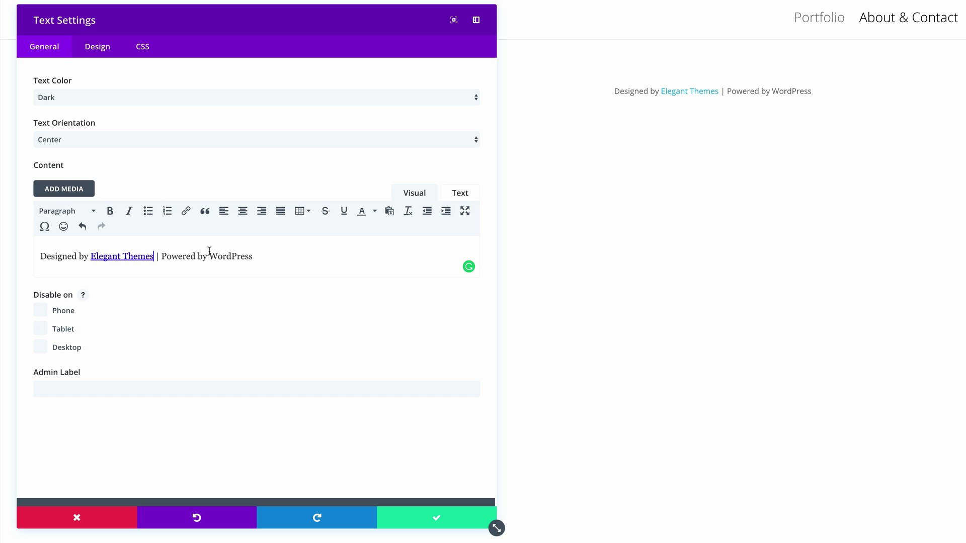
{"action": "left_click_drag", "start_coordinate": [209, 254], "coordinate": [253, 256]}
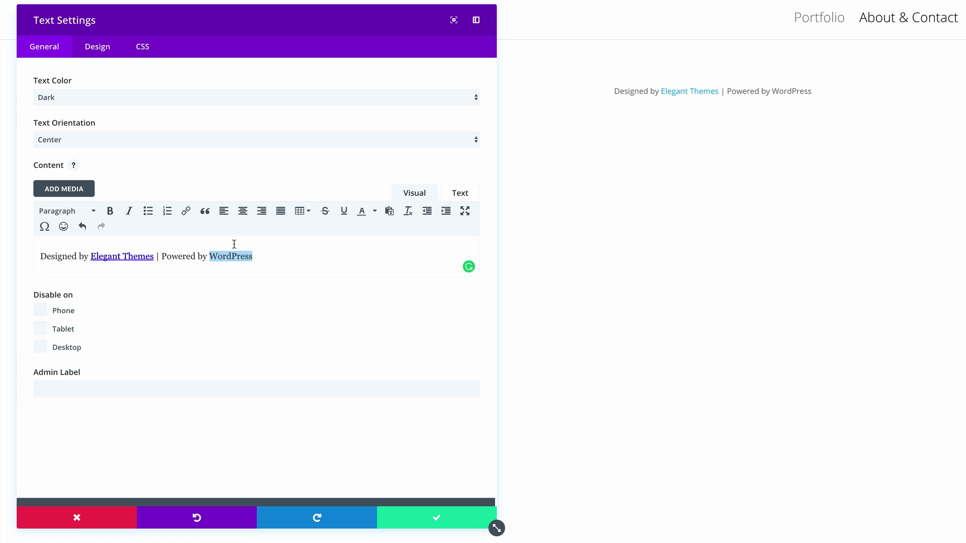
{"action": "left_click", "coordinate": [186, 210]}
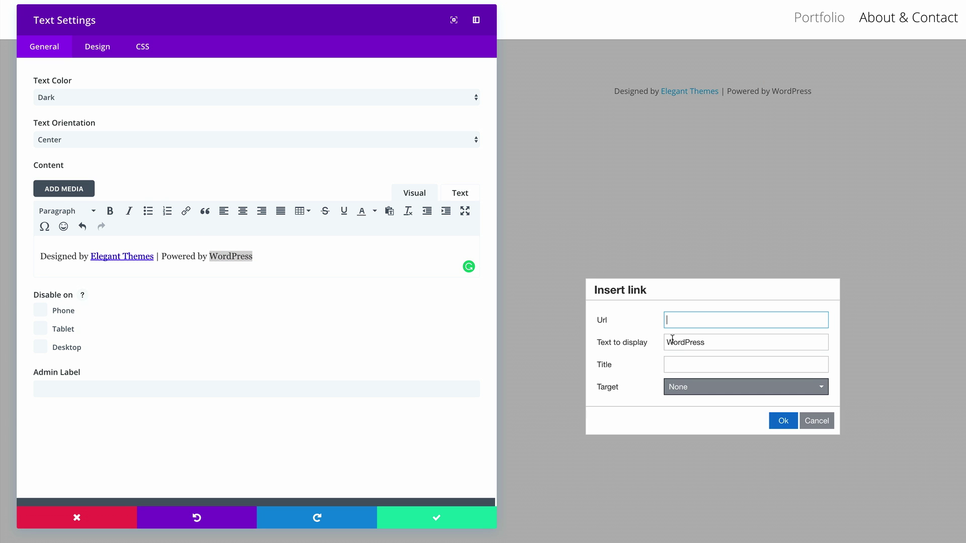
{"action": "type", "text": "#"}
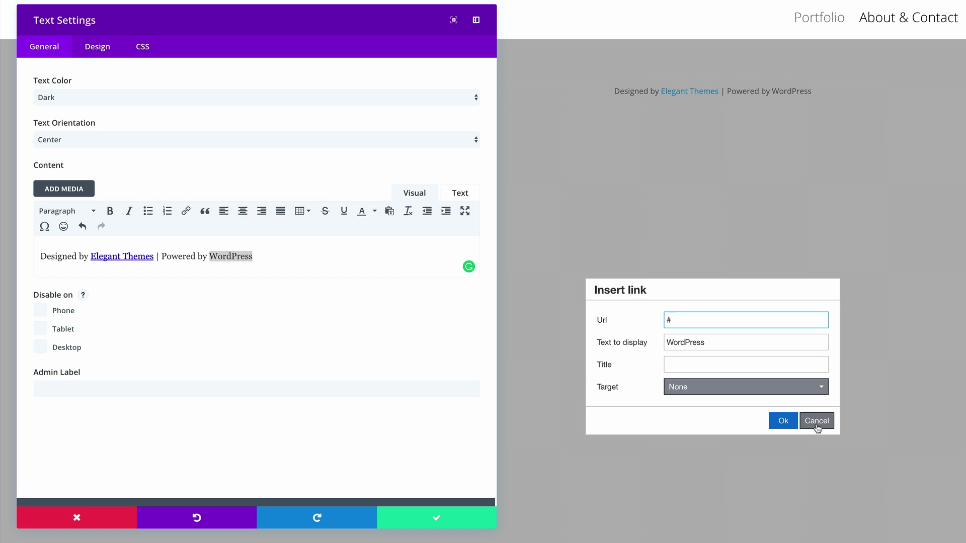
{"action": "left_click", "coordinate": [786, 424]}
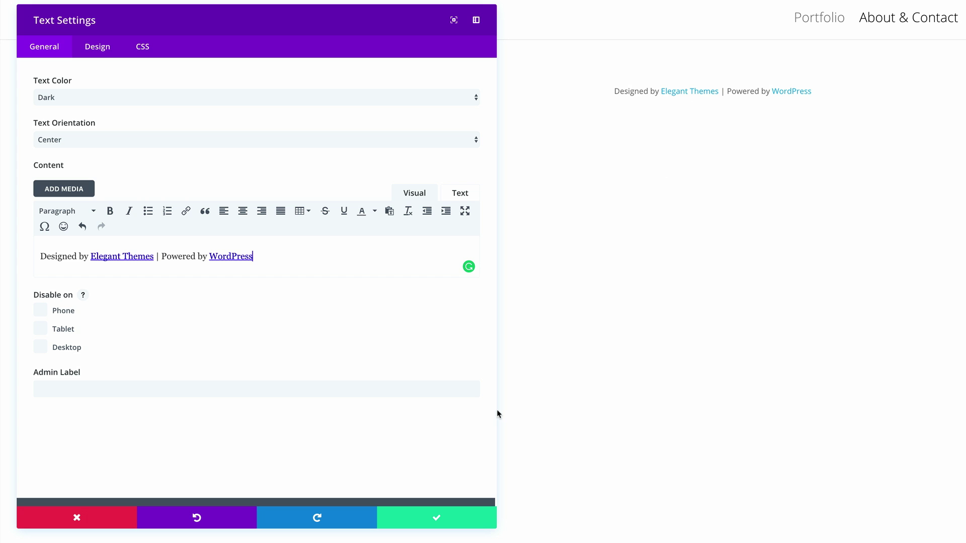
Save the credit text module and add a new single-column row below it
{"action": "left_click", "coordinate": [436, 522]}
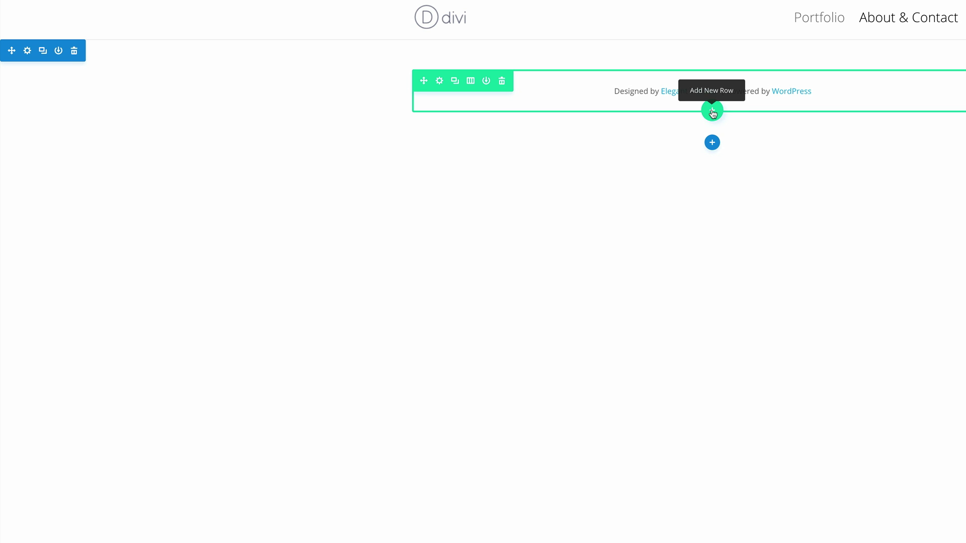
{"action": "left_click", "coordinate": [712, 112]}
{"action": "left_click", "coordinate": [651, 201]}
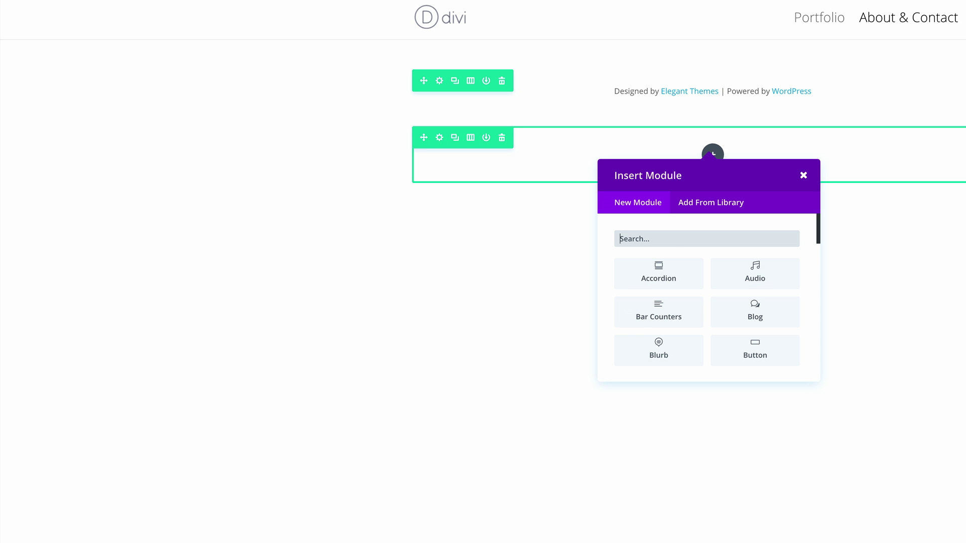
Add a text module with the pasted Twitter and Instagram link HTML, centred
{"action": "type", "text": "te"}
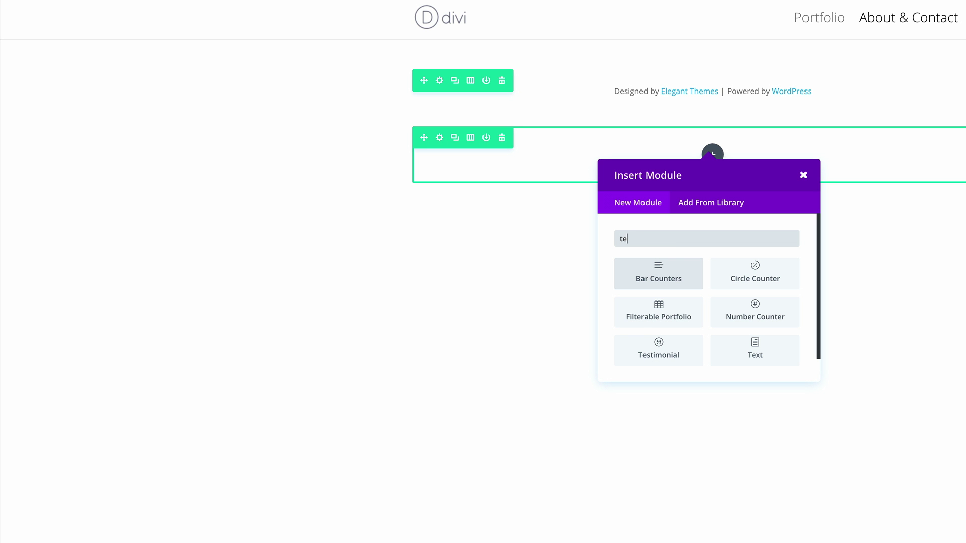
{"action": "left_click", "coordinate": [770, 358]}
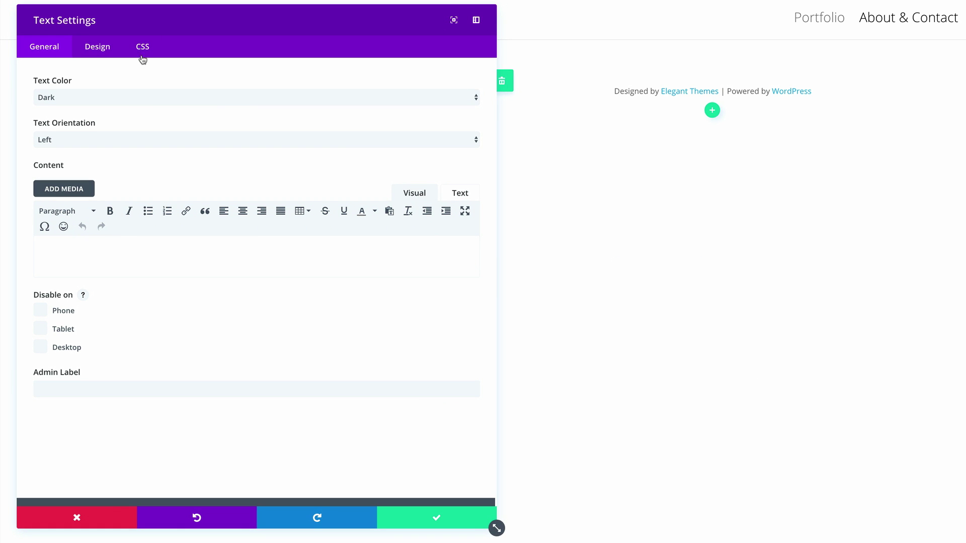
{"action": "left_click", "coordinate": [466, 196]}
{"action": "left_click", "coordinate": [196, 233]}
{"action": "type", "text": "<a style=\"color: #737373;\" href=\"http://twitter.com/\"><span class=\"divi-twitter-2\"></a><a style=\"color: #737373;\" href=\"http://instagram.com\"></span><span class=\"divi-instagram-2\"></span></a>"}
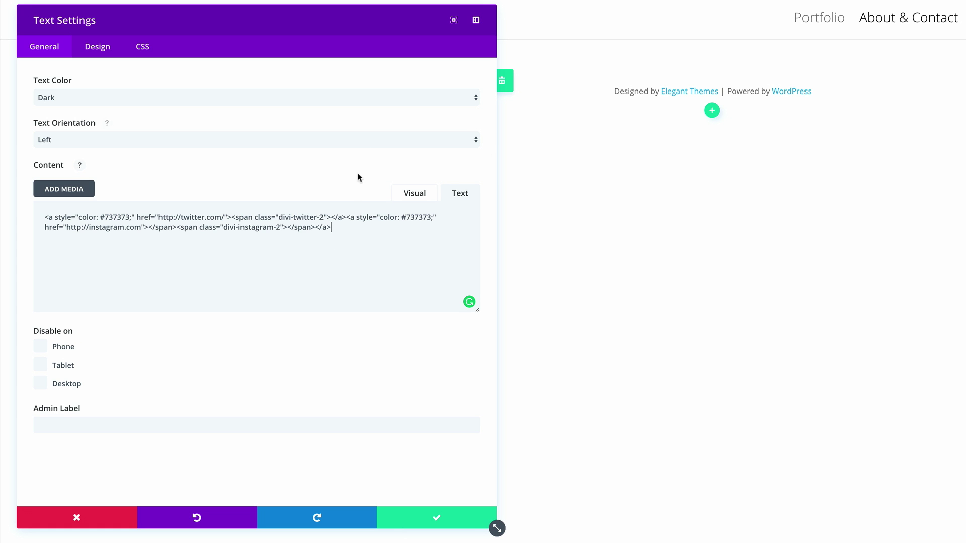
{"action": "left_click", "coordinate": [166, 141]}
{"action": "left_click", "coordinate": [160, 151]}
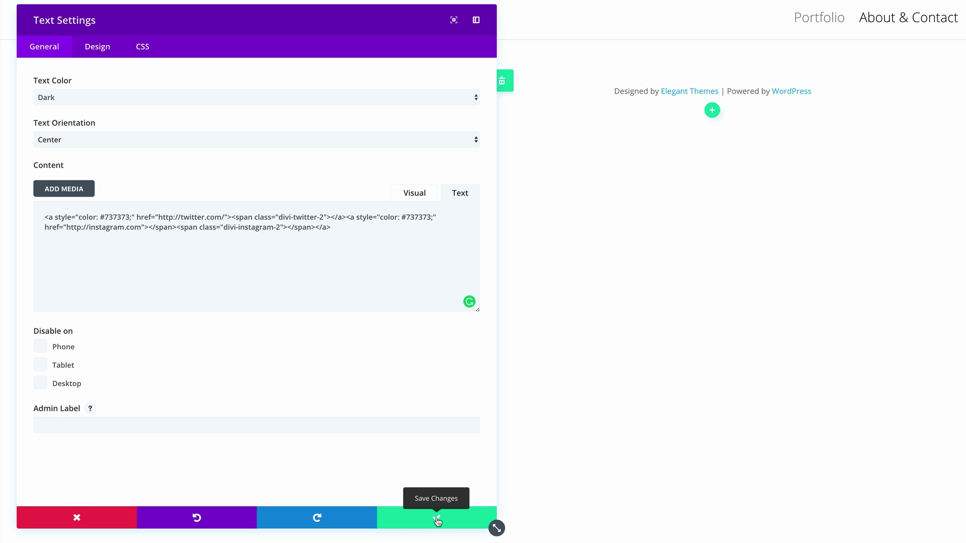
{"action": "left_click", "coordinate": [437, 521]}
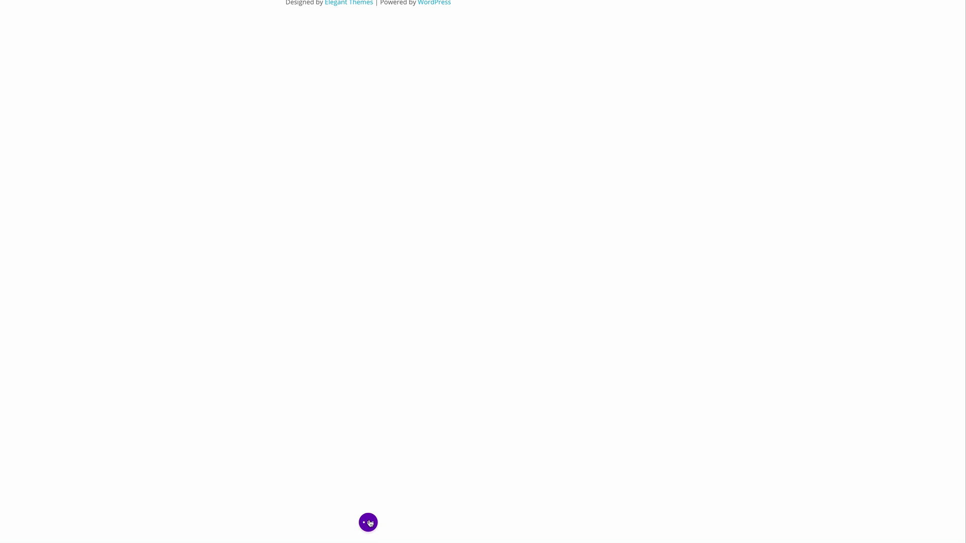
Save the About & Contact page and exit the Visual Builder
{"action": "left_click", "coordinate": [369, 521]}
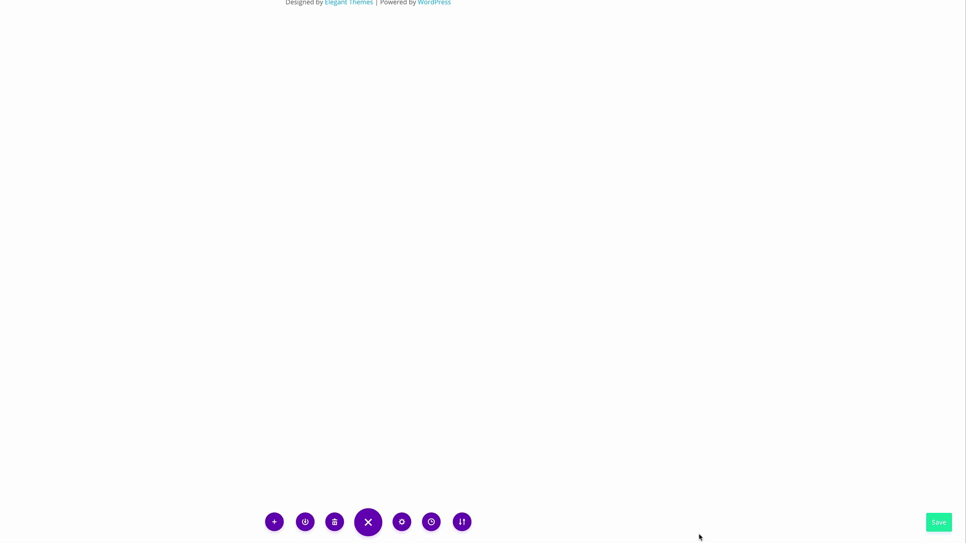
{"action": "left_click", "coordinate": [941, 521]}
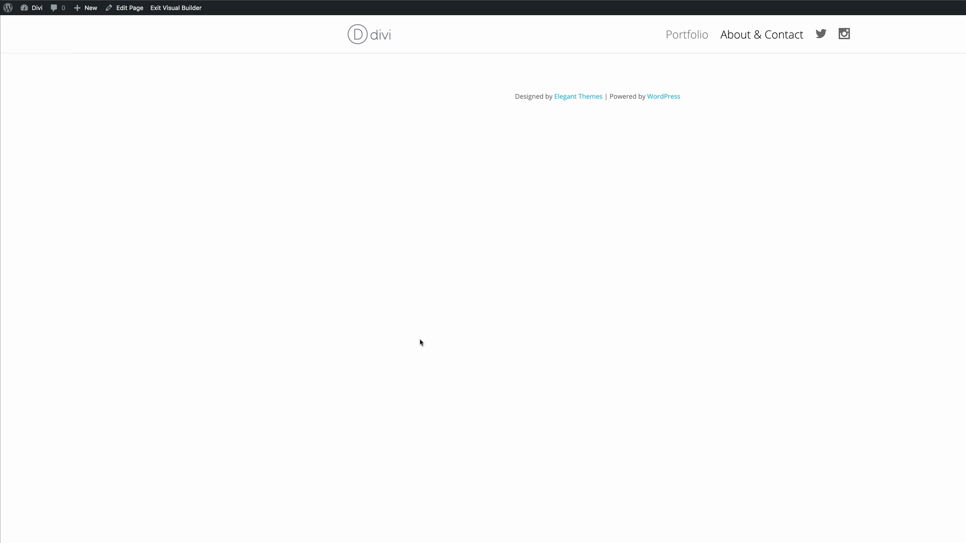
{"action": "left_click", "coordinate": [177, 8]}
Open Divi Theme Options and enlarge the Custom CSS box to see all rules
{"action": "mouse_move", "coordinate": [26, 17]}
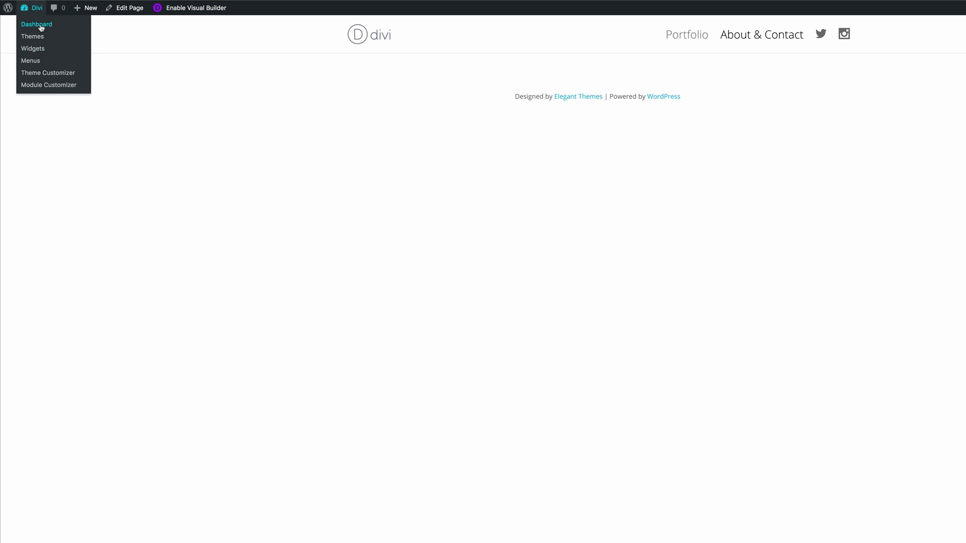
{"action": "left_click", "coordinate": [41, 28]}
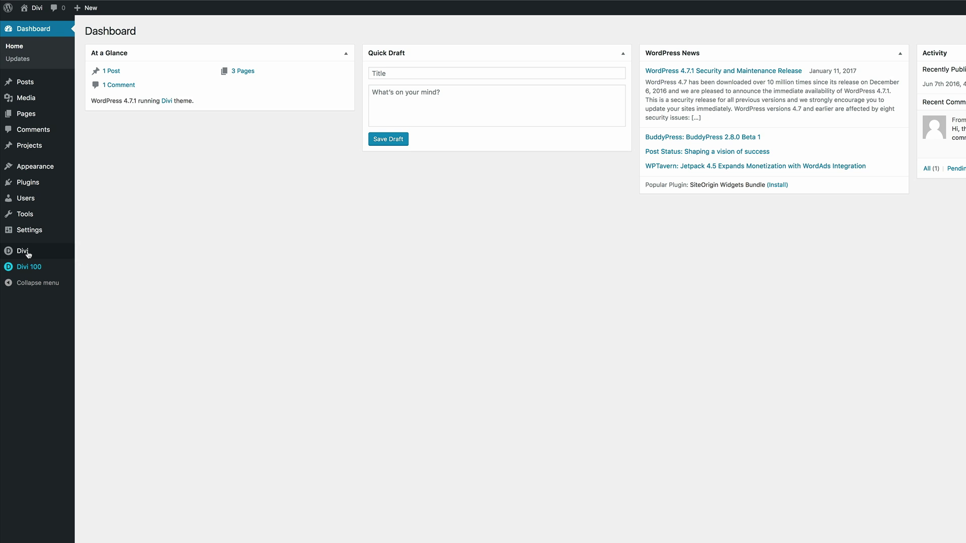
{"action": "mouse_move", "coordinate": [25, 252]}
{"action": "left_click", "coordinate": [103, 252]}
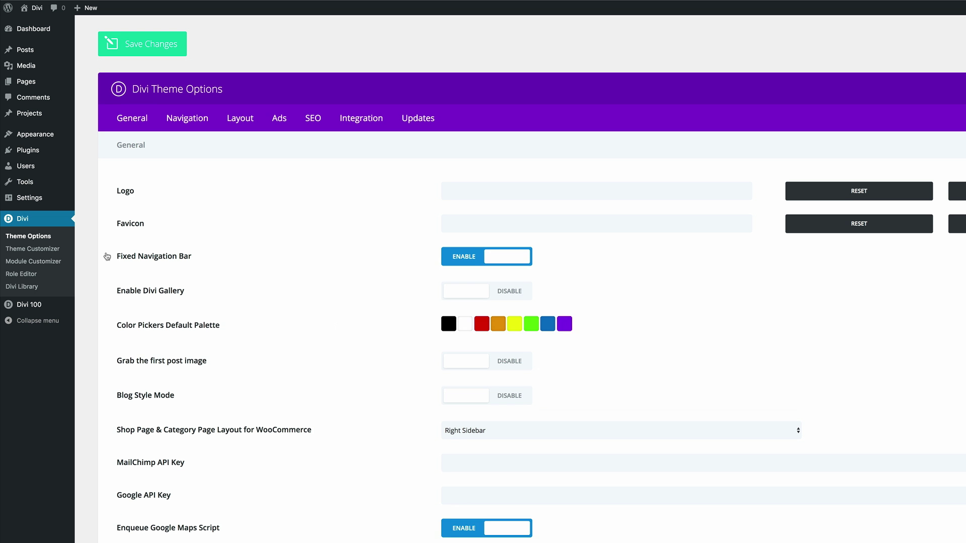
{"action": "scroll", "coordinate": [408, 351], "scroll_direction": "down", "scroll_amount": 15}
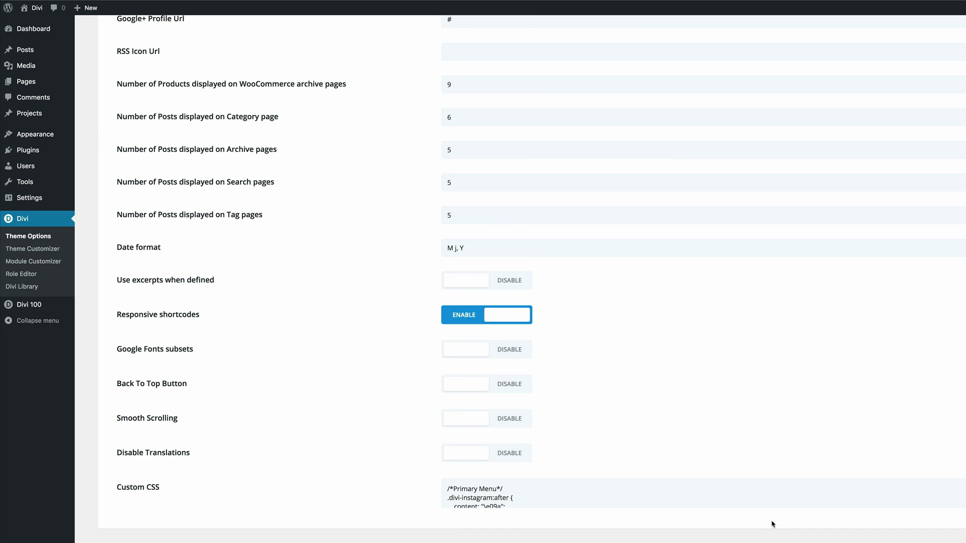
{"action": "left_click_drag", "start_coordinate": [866, 415], "coordinate": [864, 518]}
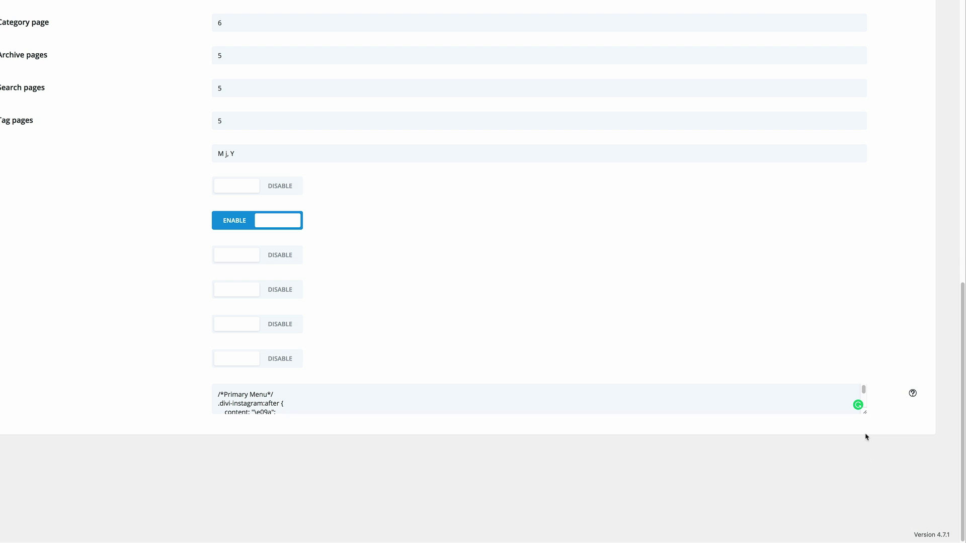
{"action": "scroll", "coordinate": [664, 430], "scroll_direction": "down", "scroll_amount": 5}
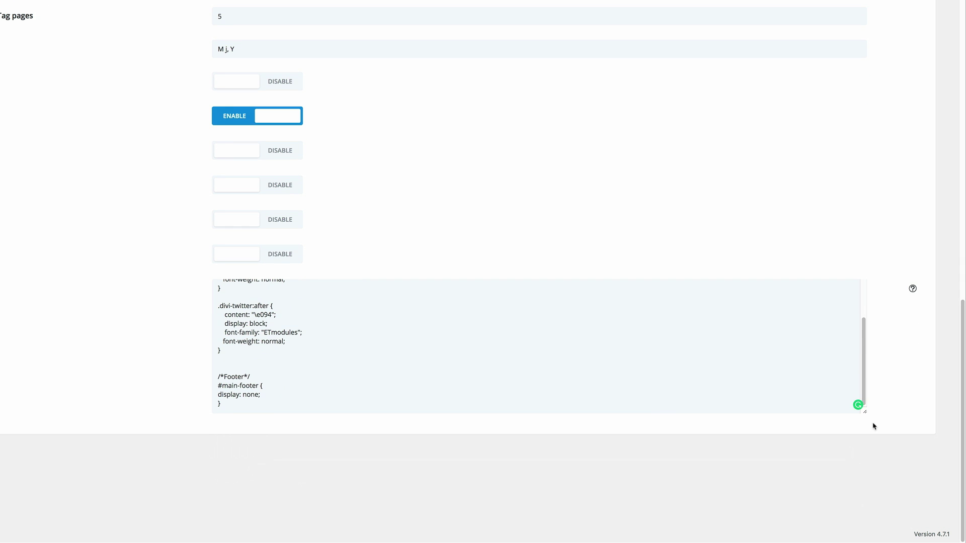
{"action": "left_click_drag", "start_coordinate": [866, 415], "coordinate": [865, 466]}
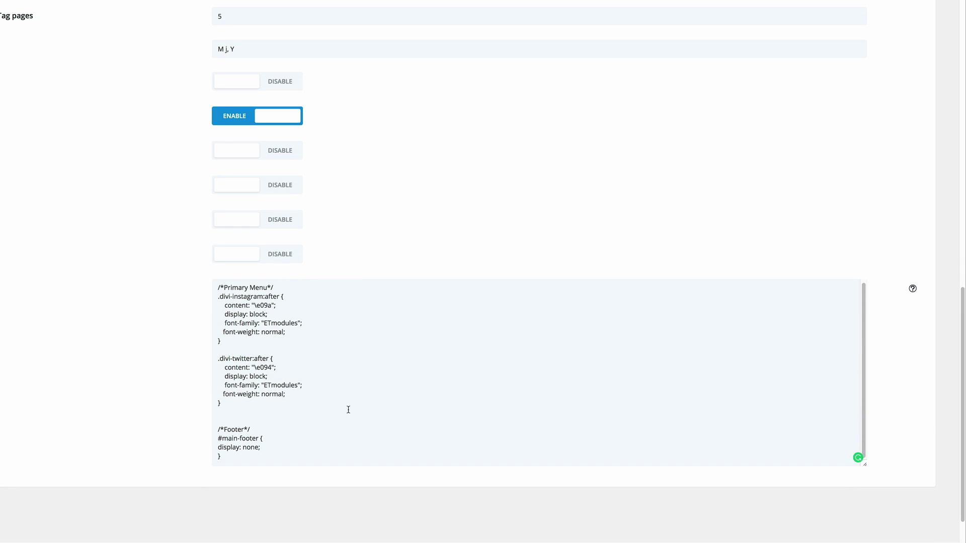
Append /*Builder Footer*/ rules making divi-instagram-2 and divi-twitter-2 inline 24px icons, and save
{"action": "left_click", "coordinate": [239, 456]}
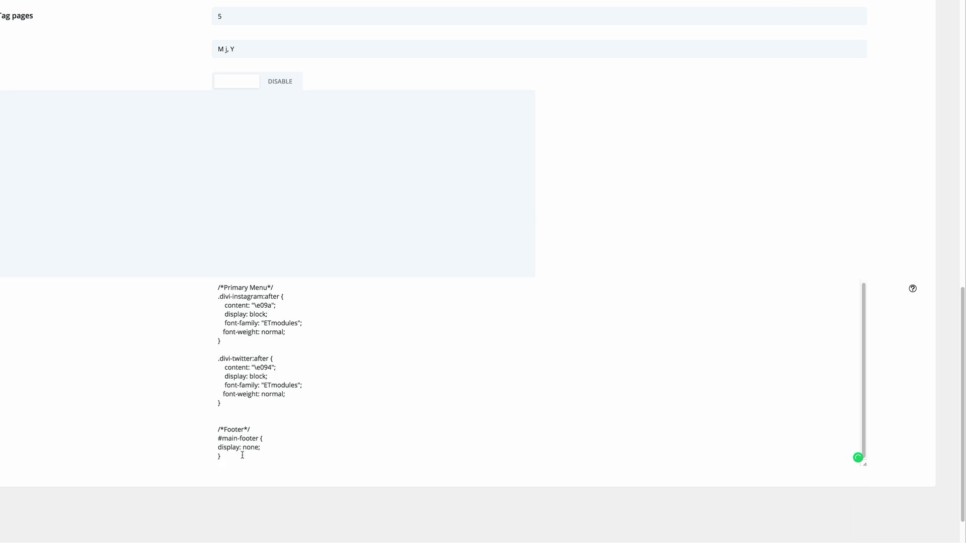
{"action": "key", "text": "Return"}
{"action": "key", "text": "Return"}
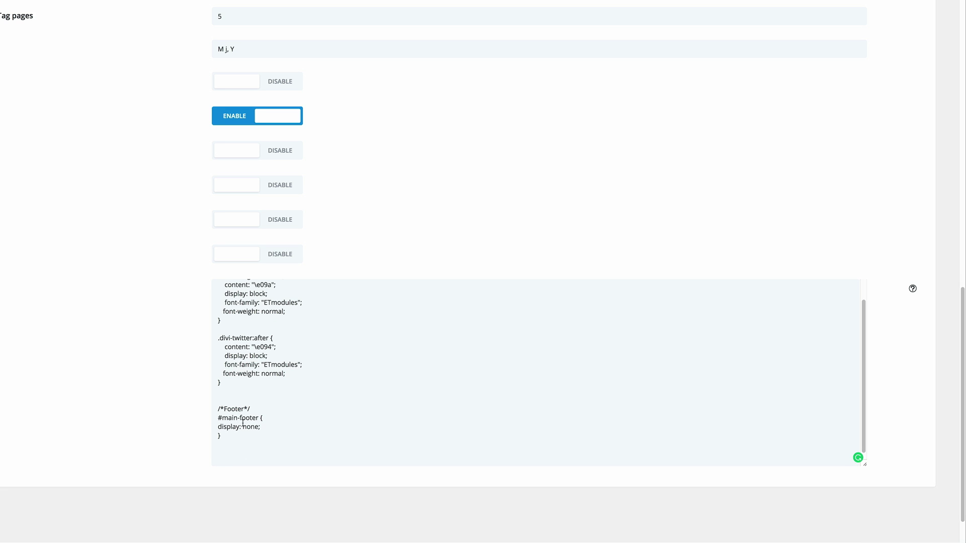
{"action": "type", "text": "/*Builder Footer*/ .divi-instagram-2:after {     content: \"\\e09a\";     display: inline;     font-family: \"ETmodules\";   font-weight: normal;   font-size: 24px;   padding-left: 15px; }  .divi-twitter-2:after {     content: \"\\e094\";     display: inline;     font-family: \"ETmodules\";   font-weight: normal;   font-size: 24px;   padding-right: 15px; }"}
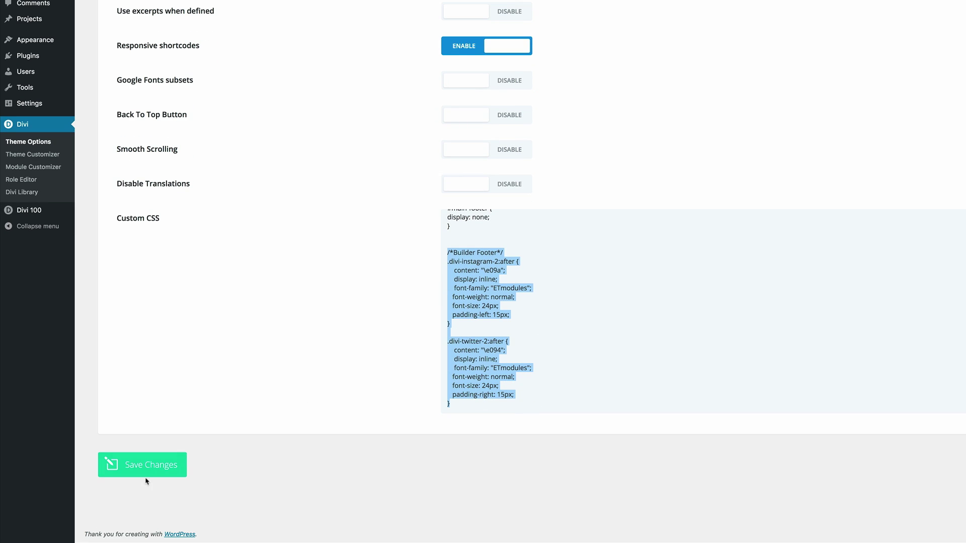
{"action": "left_click", "coordinate": [150, 467]}
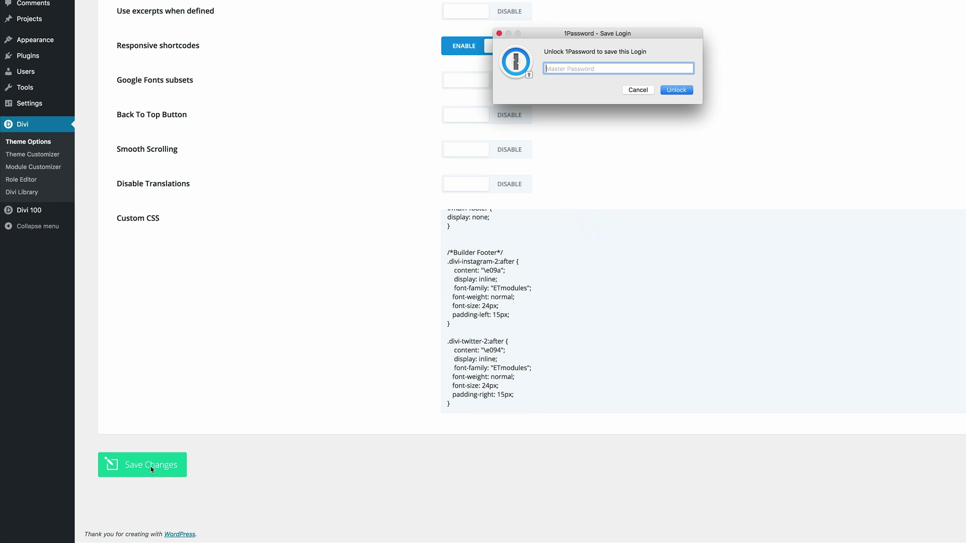
{"action": "left_click", "coordinate": [638, 89]}
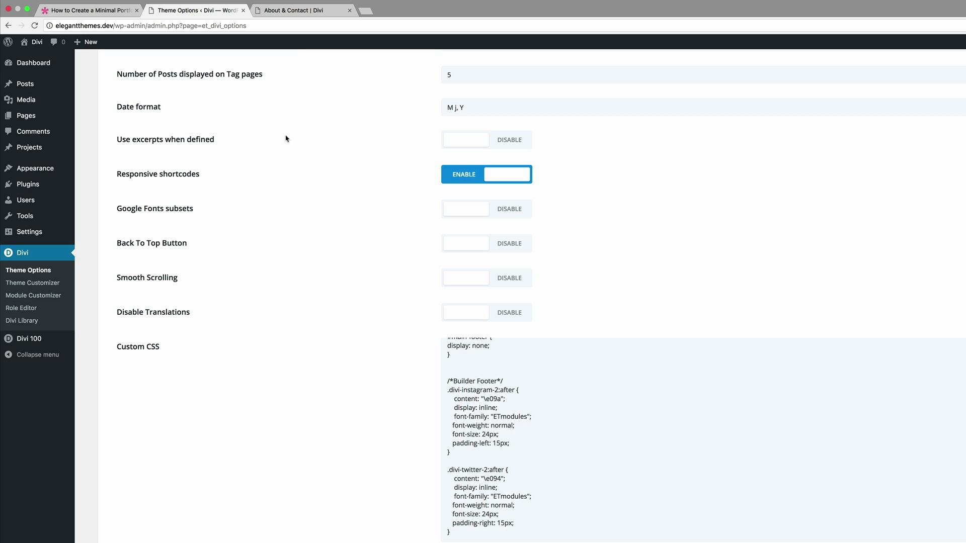
Reload the About & Contact page to show the footer's Twitter and Instagram icons
{"action": "left_click", "coordinate": [300, 10]}
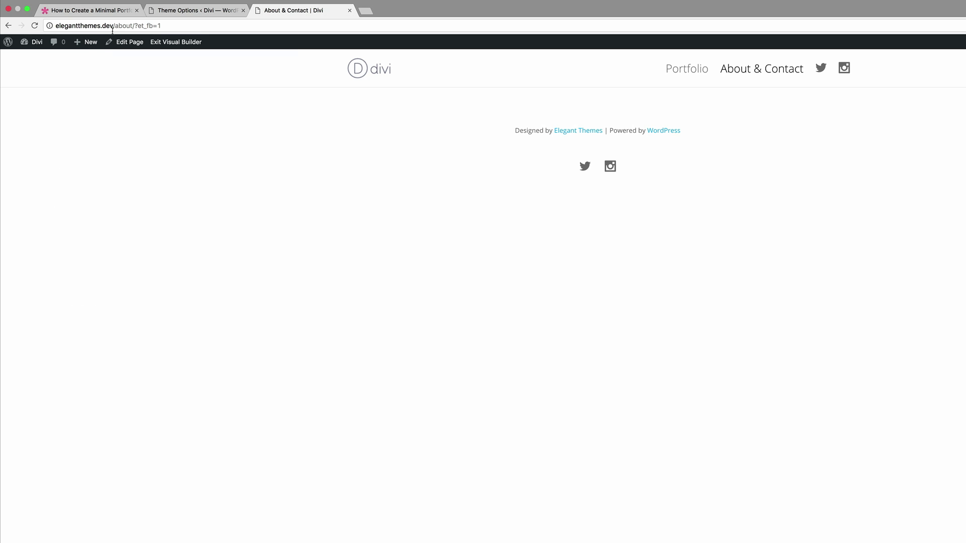
{"action": "left_click", "coordinate": [35, 26]}
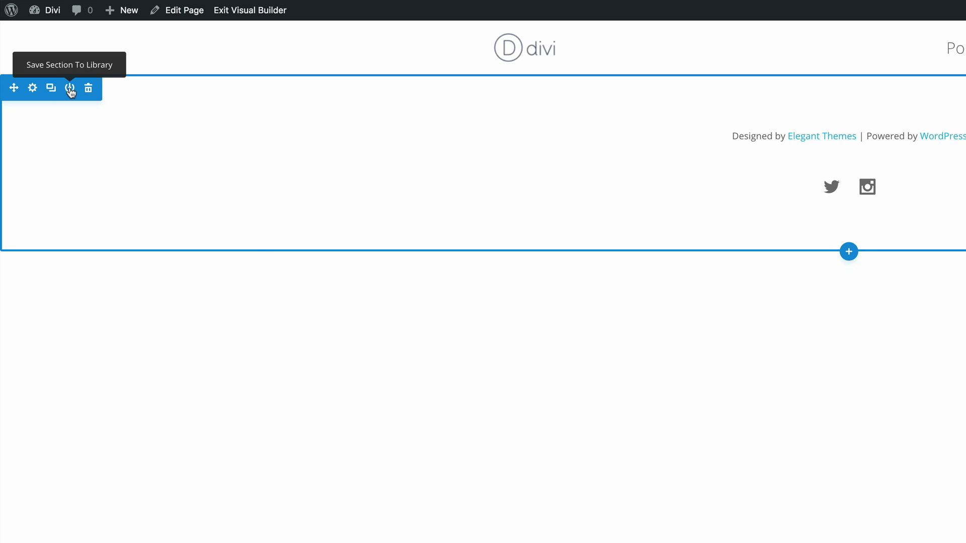
Save the footer section as a global Divi Library item named 'Minimal Footer'
{"action": "left_click", "coordinate": [70, 89]}
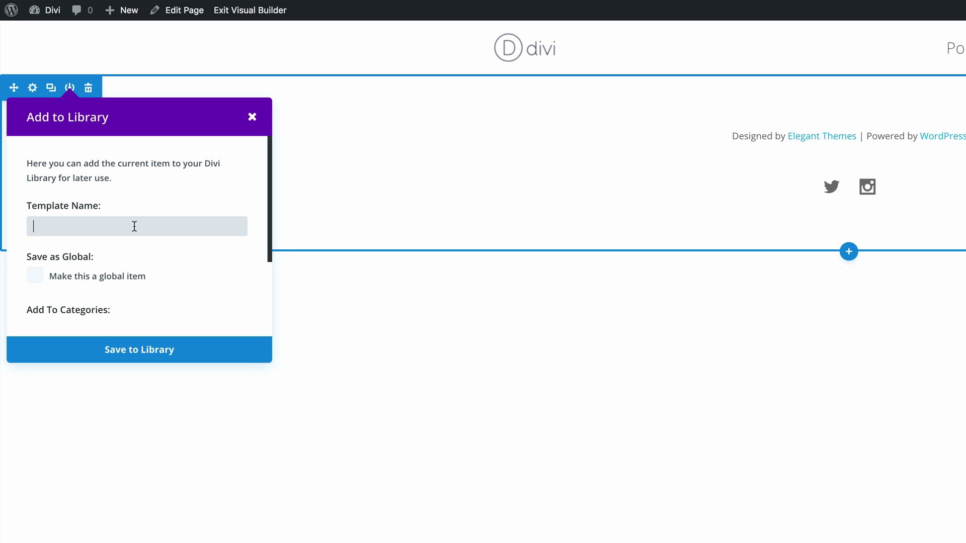
{"action": "type", "text": "Minimal Footer"}
{"action": "left_click", "coordinate": [38, 280]}
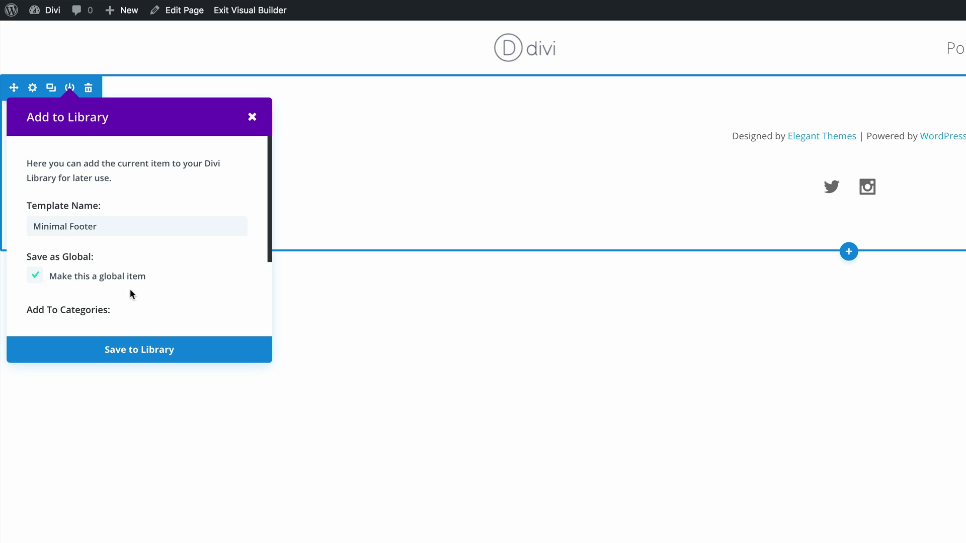
{"action": "scroll", "coordinate": [189, 298], "scroll_direction": "down", "scroll_amount": 2}
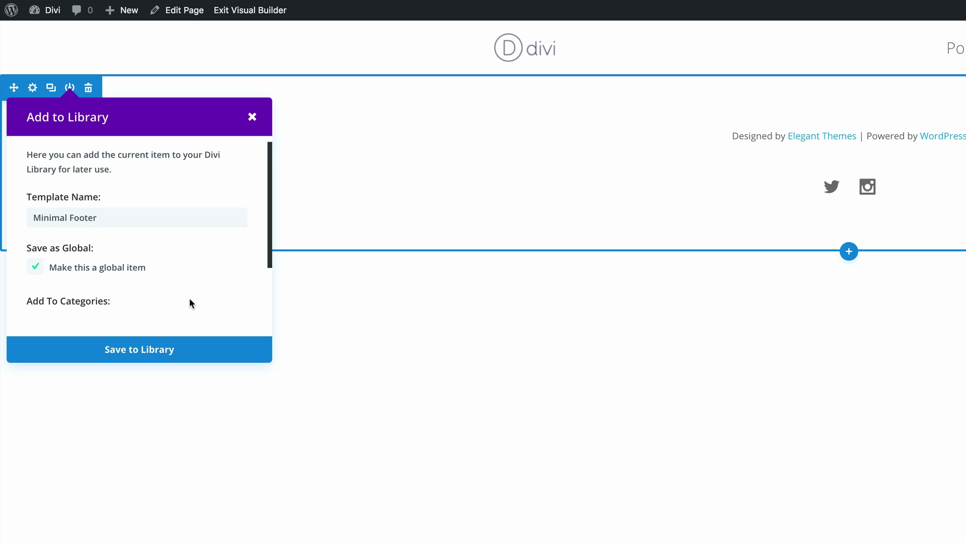
{"action": "left_click", "coordinate": [155, 352]}
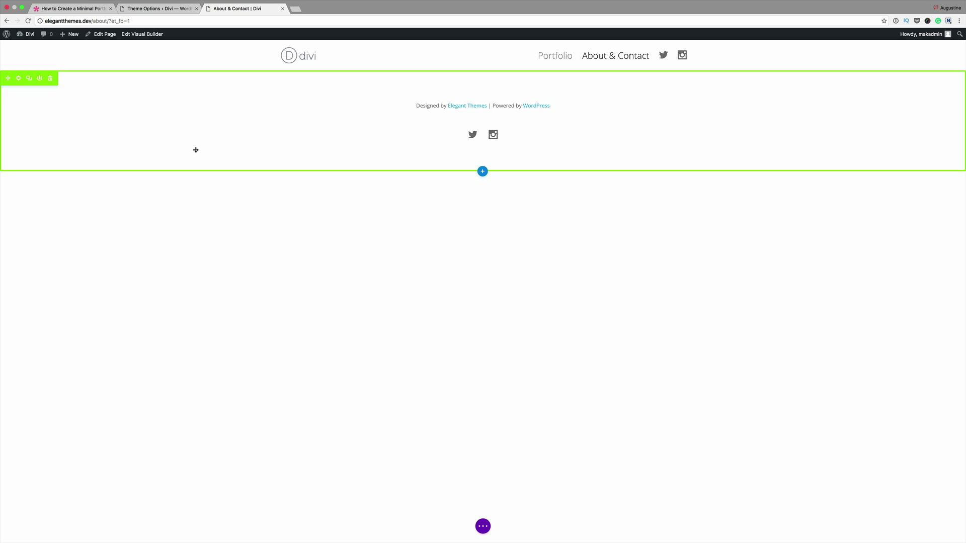
Publish a new project titled 'Architectural Geometry', then open the 'Texture and Pattern' project for editing
{"action": "key", "text": "ctrl+shift+Tab"}
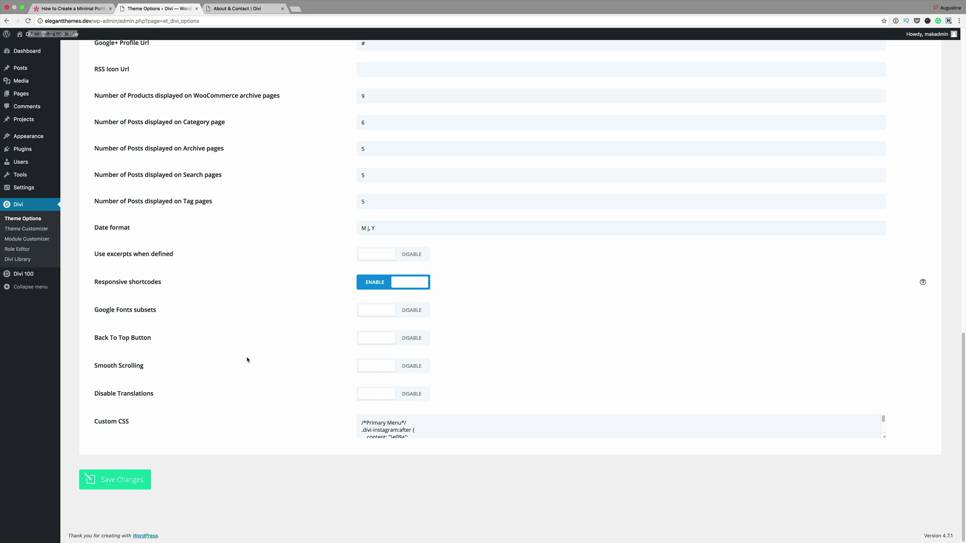
{"action": "scroll", "coordinate": [276, 420], "scroll_direction": "up", "scroll_amount": 2}
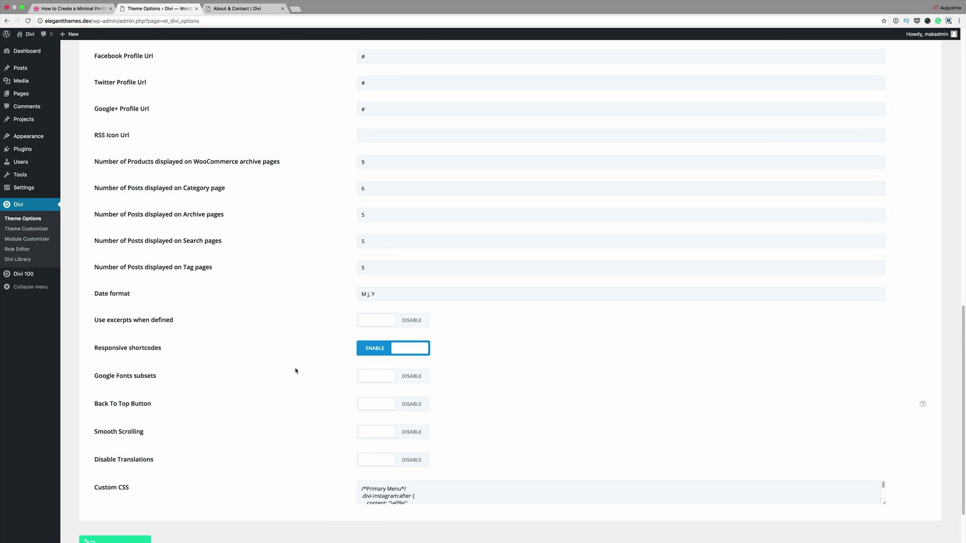
{"action": "scroll", "coordinate": [282, 397], "scroll_direction": "up", "scroll_amount": 10}
{"action": "scroll", "coordinate": [298, 383], "scroll_direction": "up", "scroll_amount": 1}
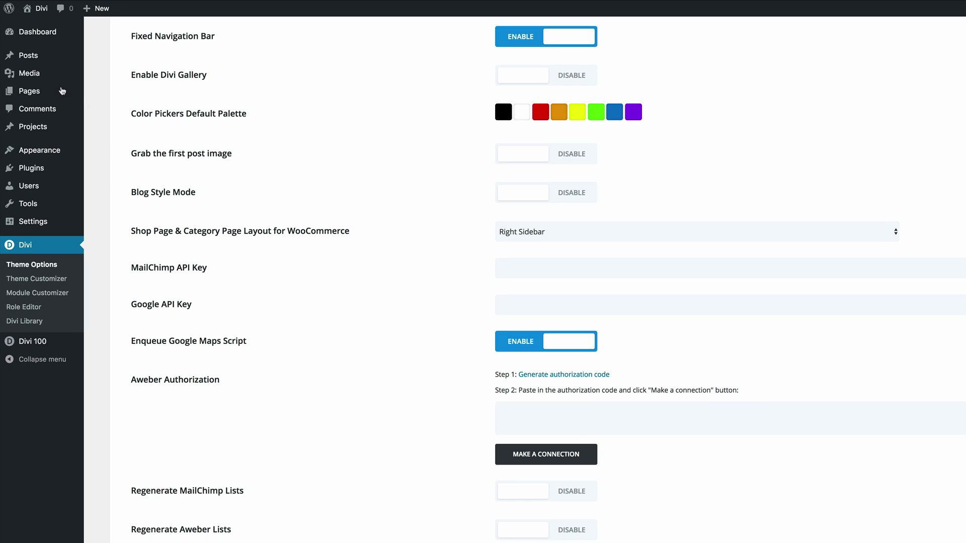
{"action": "mouse_move", "coordinate": [32, 126]}
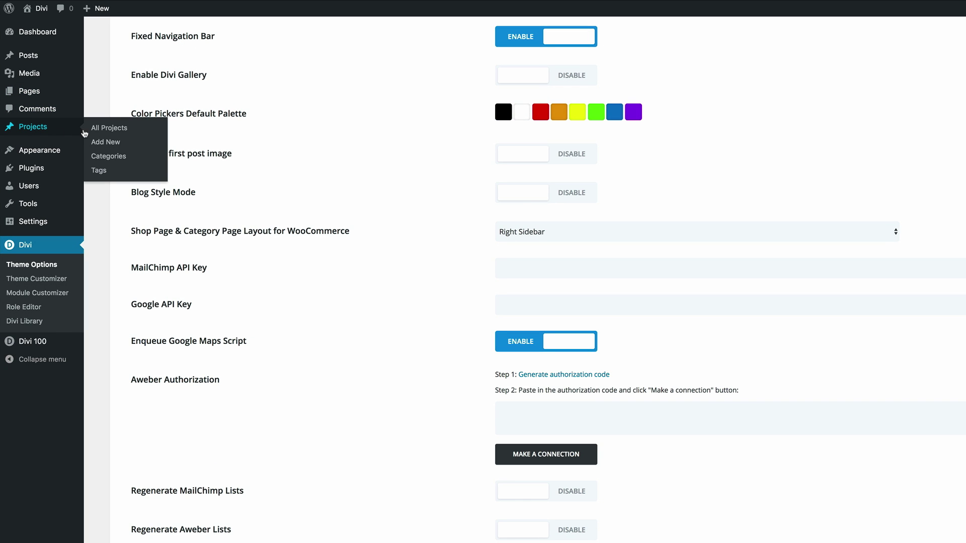
{"action": "left_click", "coordinate": [113, 143]}
{"action": "type", "text": "Architectural Geometry"}
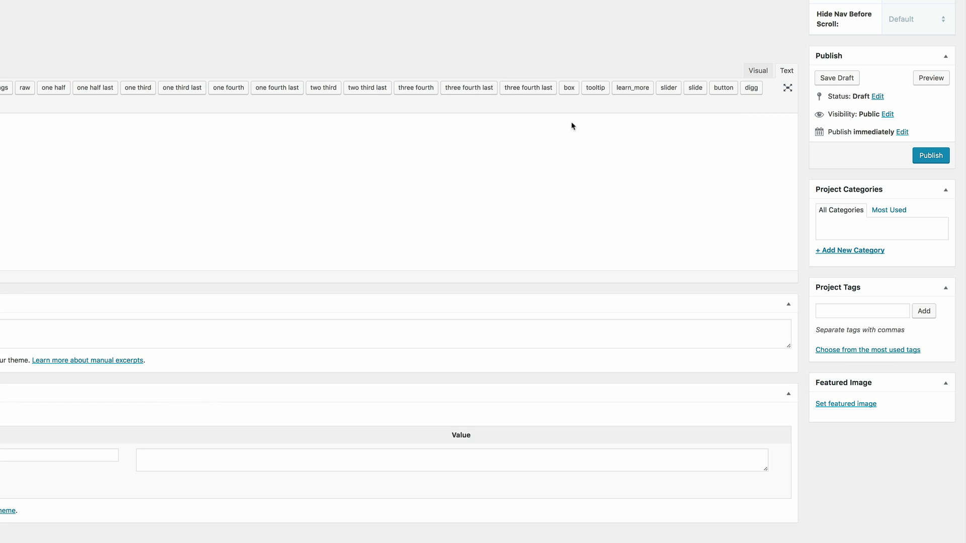
{"action": "left_click", "coordinate": [932, 155]}
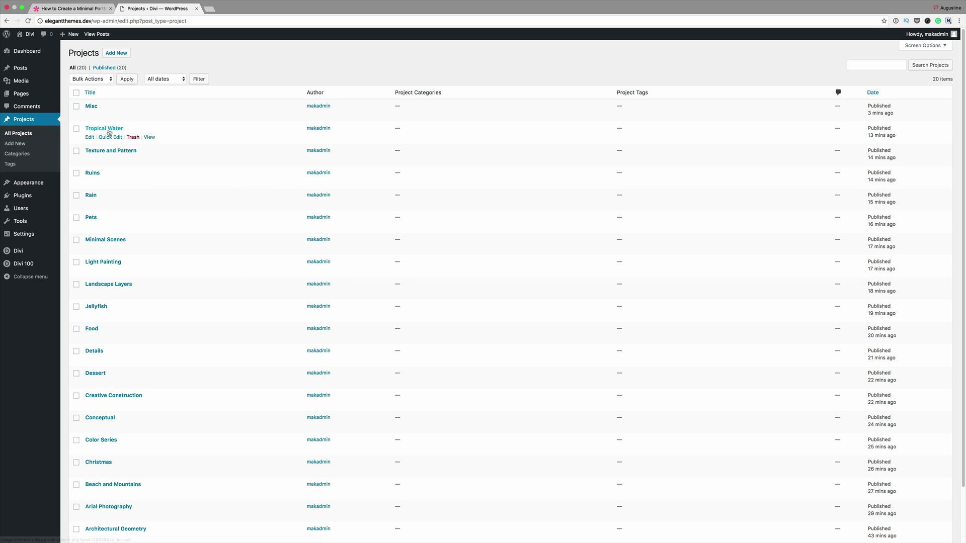
{"action": "left_click", "coordinate": [90, 159]}
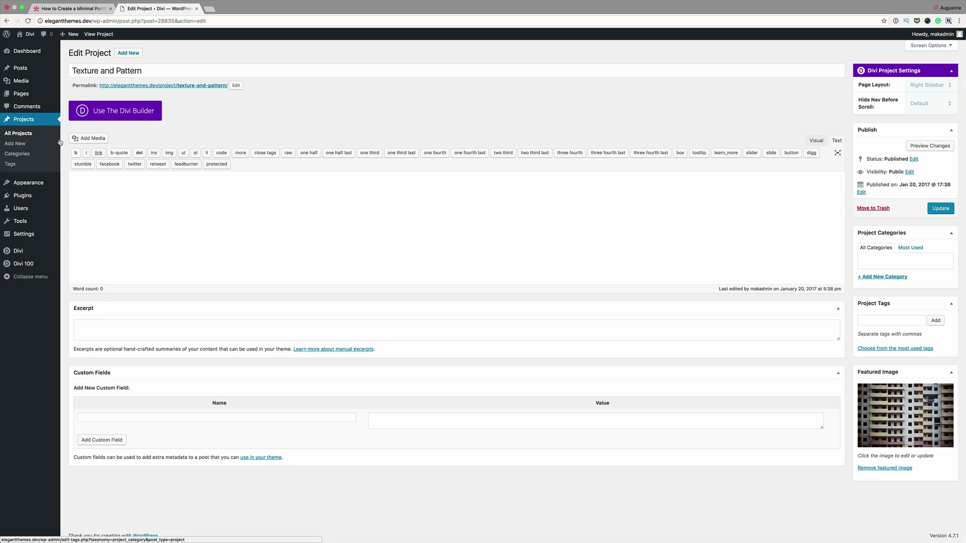
{"action": "mouse_move", "coordinate": [36, 99]}
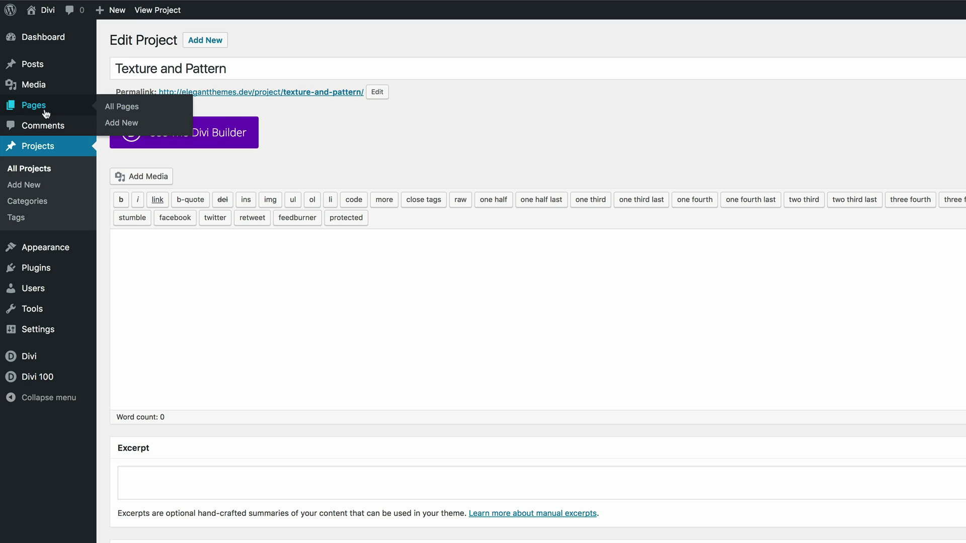
Open the Portfolio page from All Pages in the Divi Visual Builder
{"action": "left_click", "coordinate": [37, 108]}
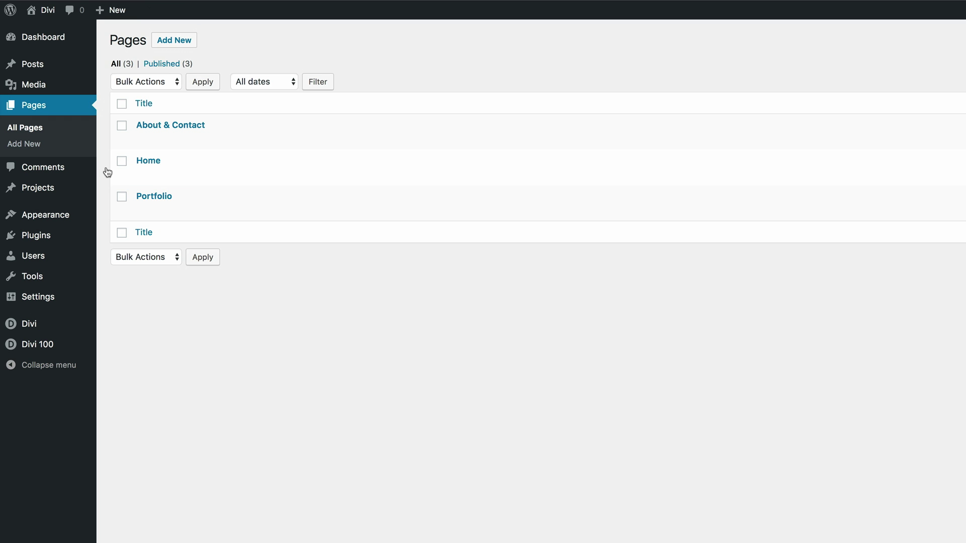
{"action": "left_click", "coordinate": [143, 211]}
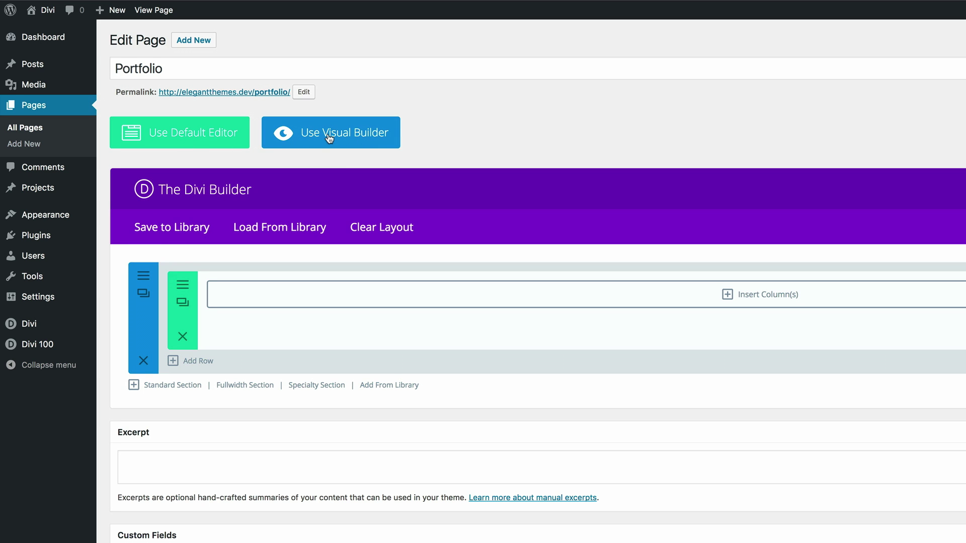
{"action": "left_click", "coordinate": [330, 137]}
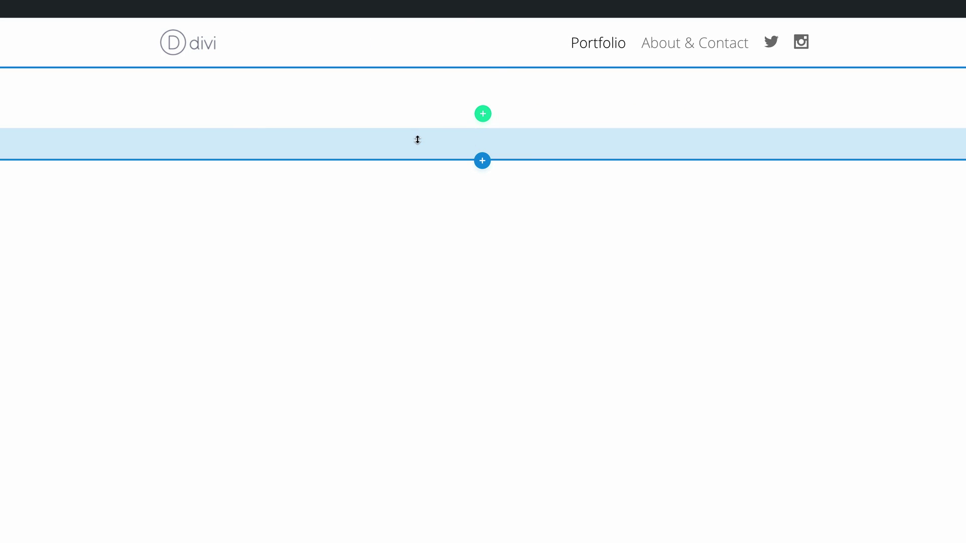
Insert the saved 'Minimal Footer' section from the library as a new section
{"action": "left_click", "coordinate": [483, 162]}
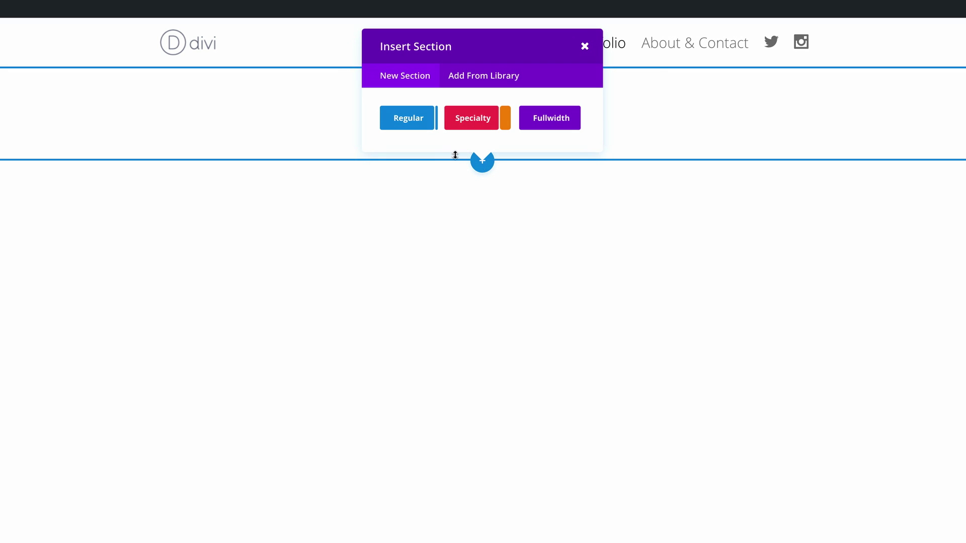
{"action": "left_click", "coordinate": [484, 79]}
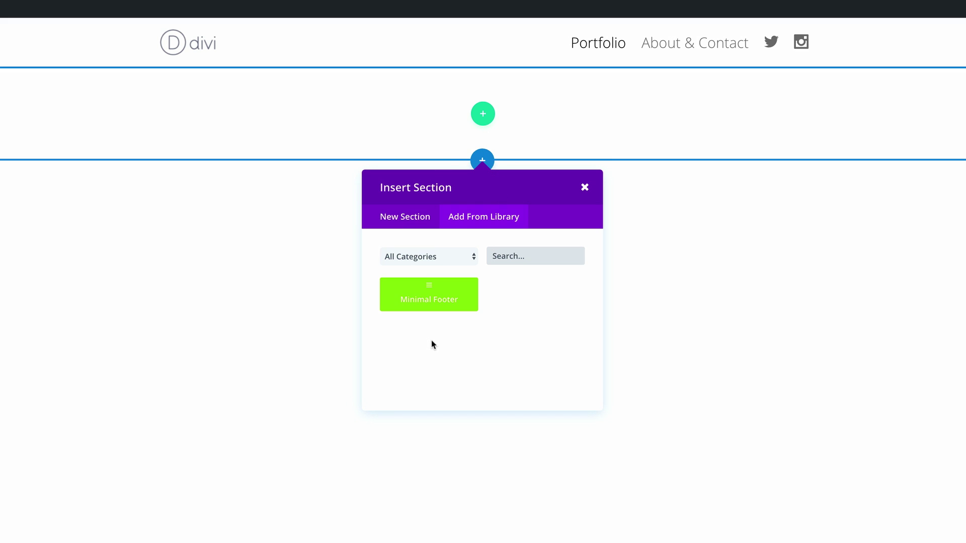
{"action": "left_click", "coordinate": [446, 297]}
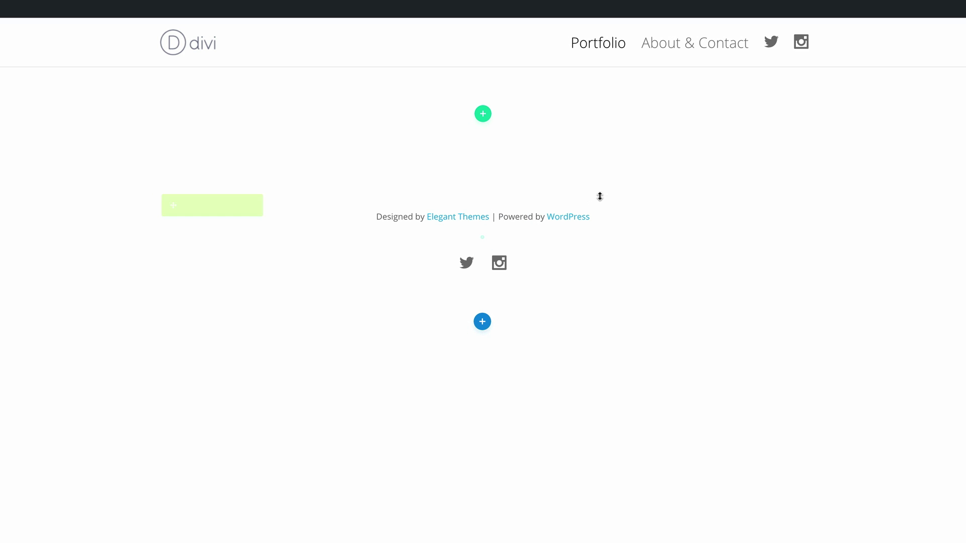
Add a one-column row containing a Portfolio module to the empty section
{"action": "left_click", "coordinate": [483, 115]}
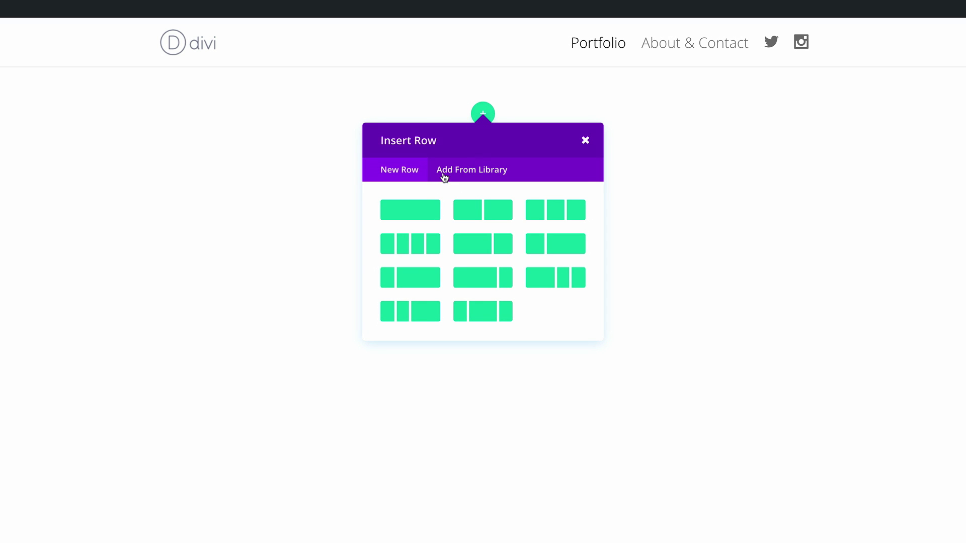
{"action": "left_click", "coordinate": [419, 210]}
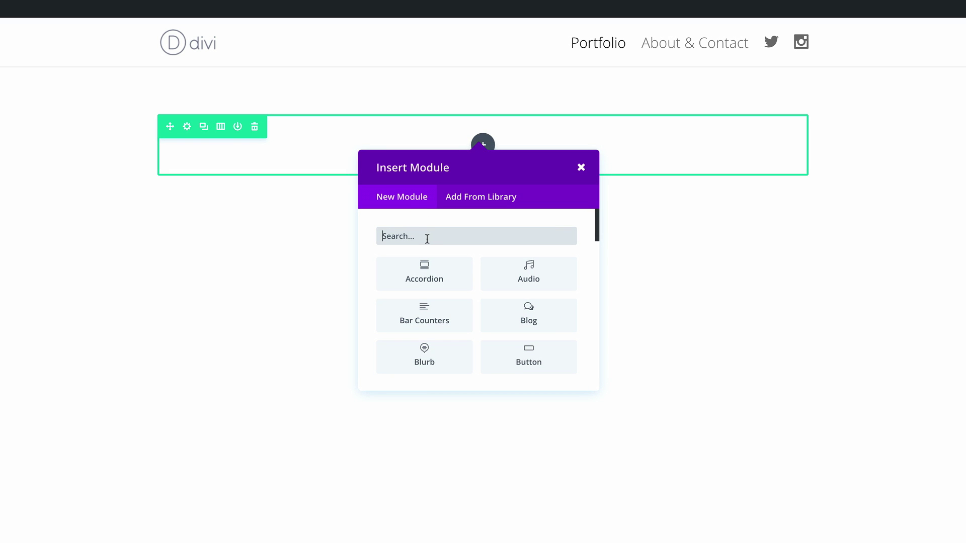
{"action": "type", "text": "po"}
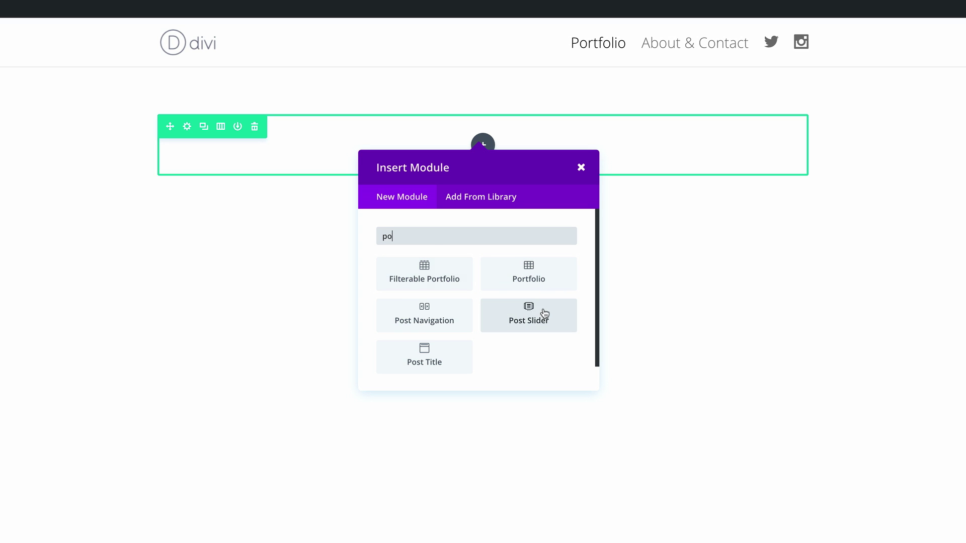
{"action": "left_click", "coordinate": [539, 276]}
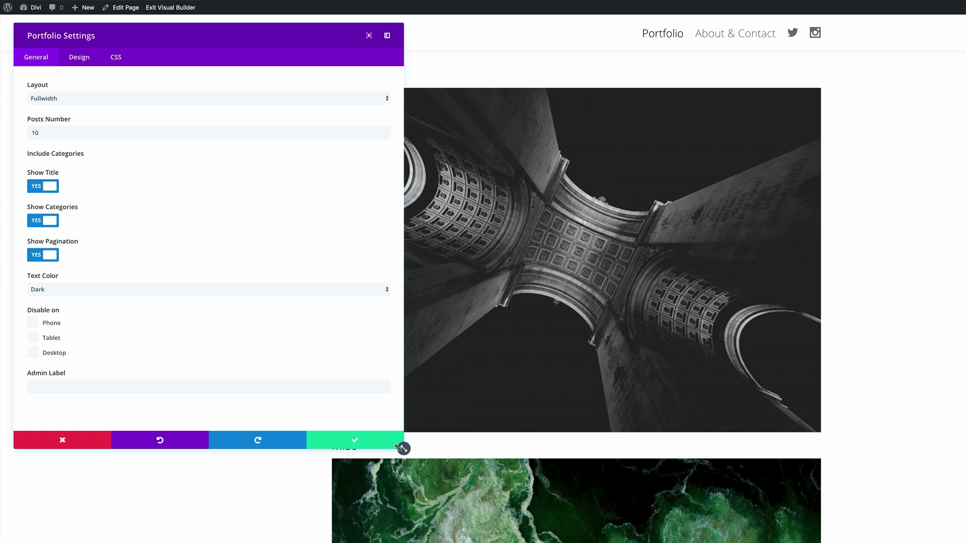
Set the portfolio to 20 posts in Grid layout, with titles, categories and pagination hidden
{"action": "left_click_drag", "start_coordinate": [402, 447], "coordinate": [446, 541]}
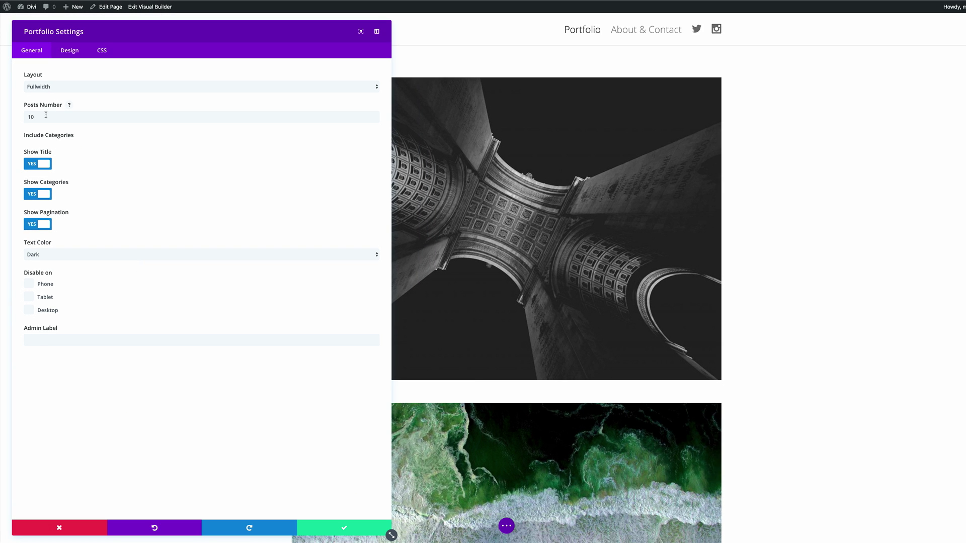
{"action": "double_click", "coordinate": [46, 115]}
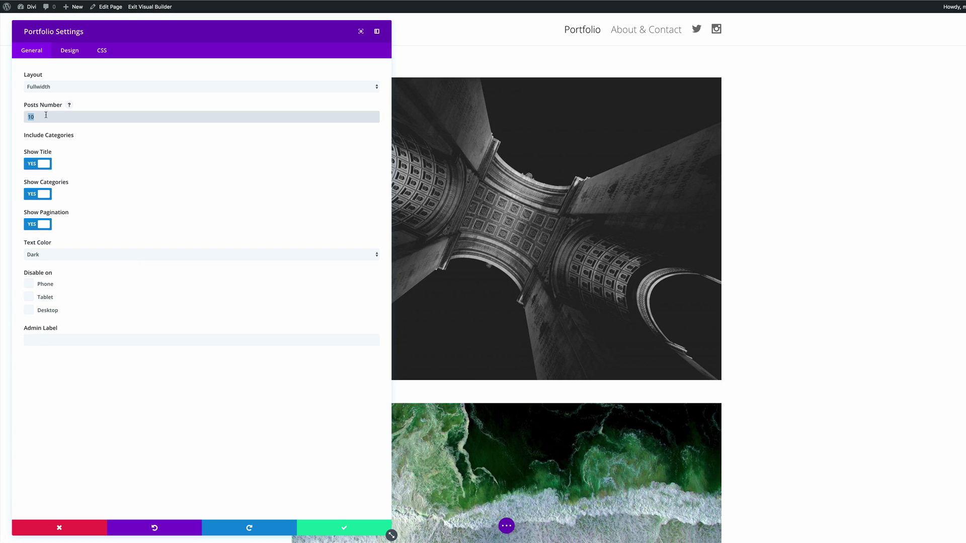
{"action": "type", "text": "20"}
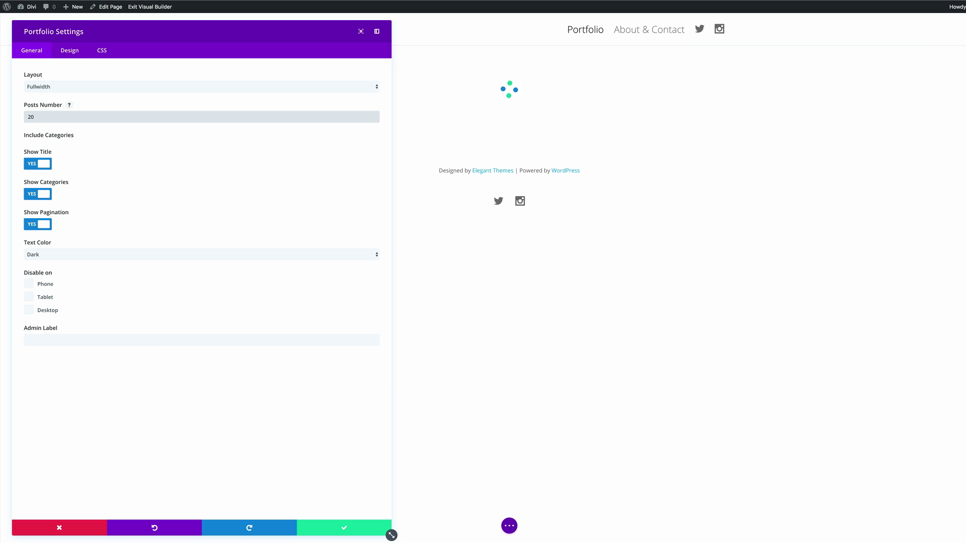
{"action": "left_click", "coordinate": [52, 87]}
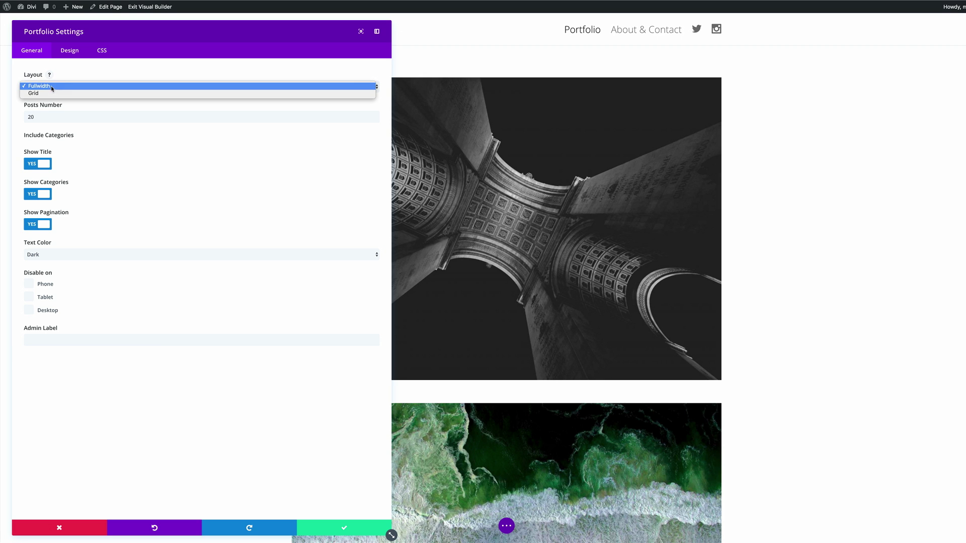
{"action": "left_click", "coordinate": [40, 94]}
{"action": "left_click", "coordinate": [32, 164]}
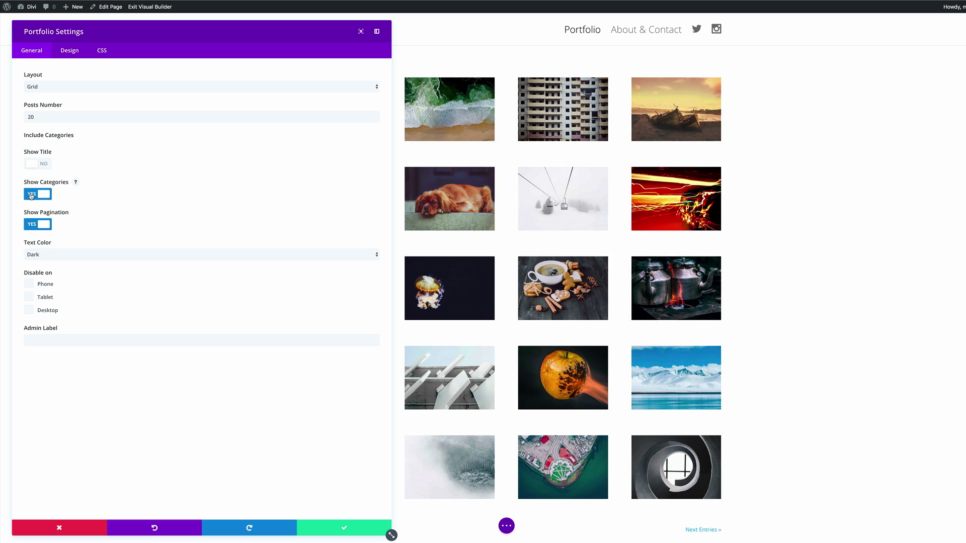
{"action": "left_click", "coordinate": [31, 195]}
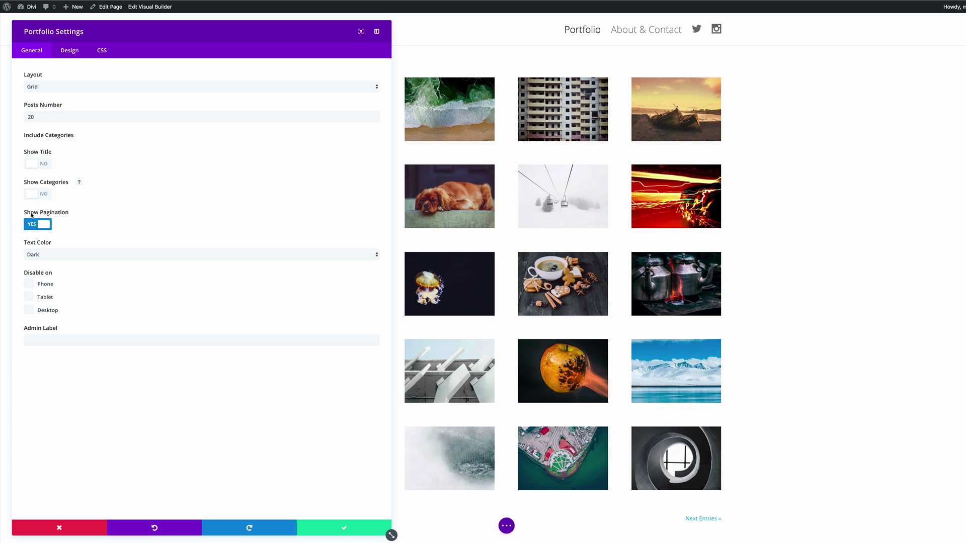
{"action": "left_click", "coordinate": [31, 225]}
Save the portfolio module settings and check the resulting grid
{"action": "left_click", "coordinate": [344, 530]}
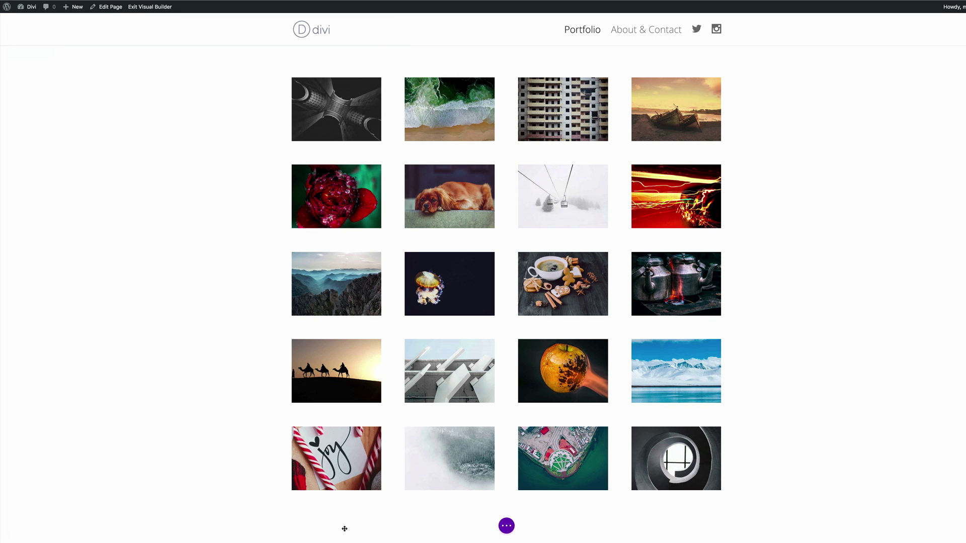
{"action": "scroll", "coordinate": [192, 322], "scroll_direction": "down", "scroll_amount": 3}
{"action": "scroll", "coordinate": [192, 319], "scroll_direction": "up", "scroll_amount": 3}
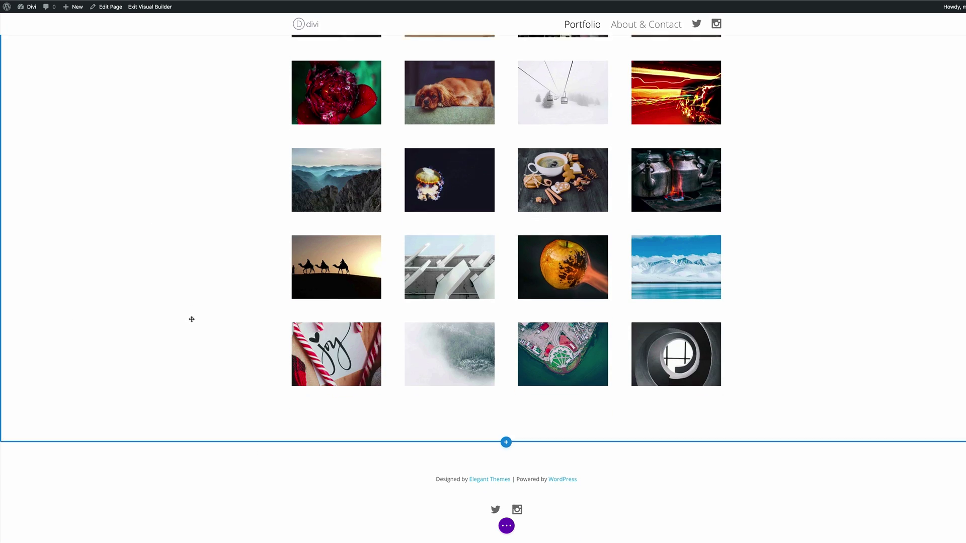
{"action": "scroll", "coordinate": [191, 319], "scroll_direction": "down", "scroll_amount": 3}
{"action": "scroll", "coordinate": [191, 319], "scroll_direction": "up", "scroll_amount": 3}
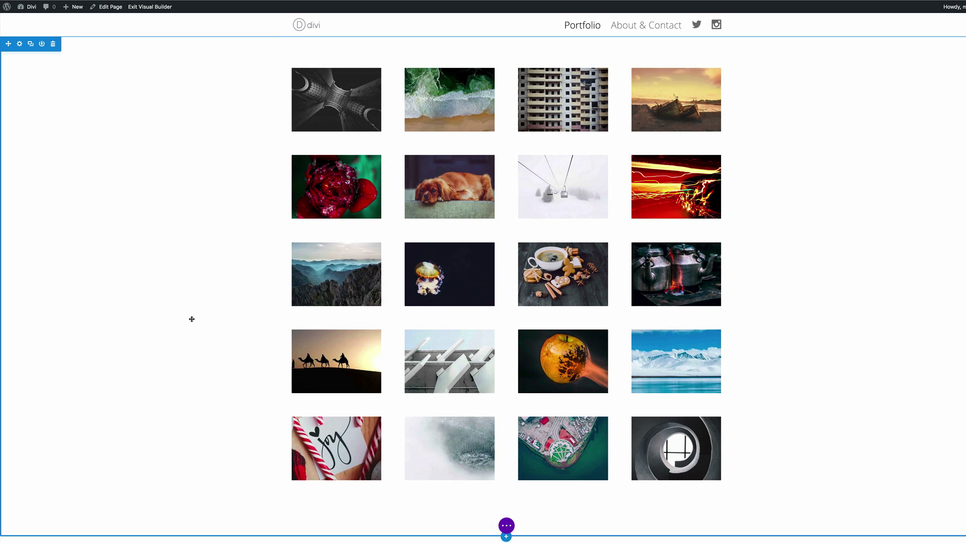
{"action": "mouse_move", "coordinate": [348, 74]}
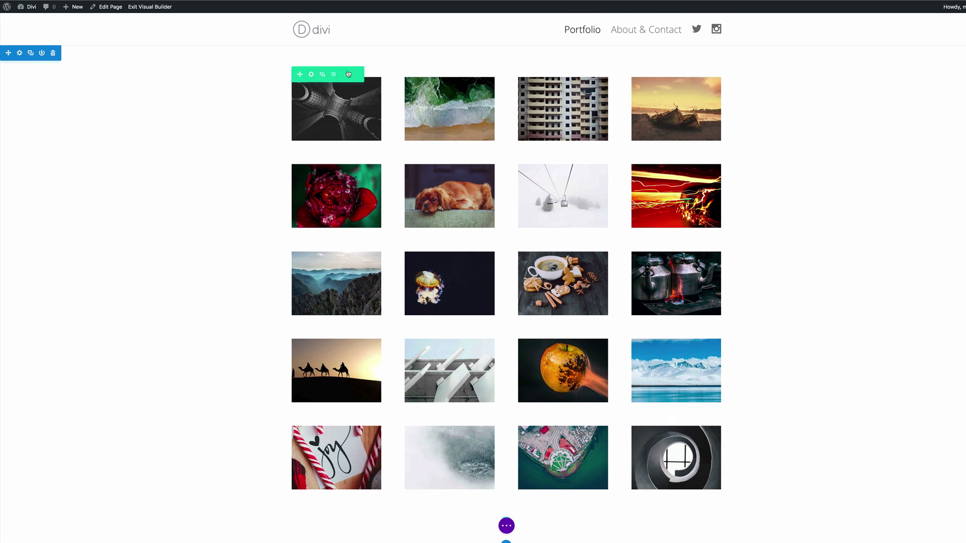
Make the portfolio row fullwidth with a gutter width of 1, and save it
{"action": "left_click", "coordinate": [312, 75]}
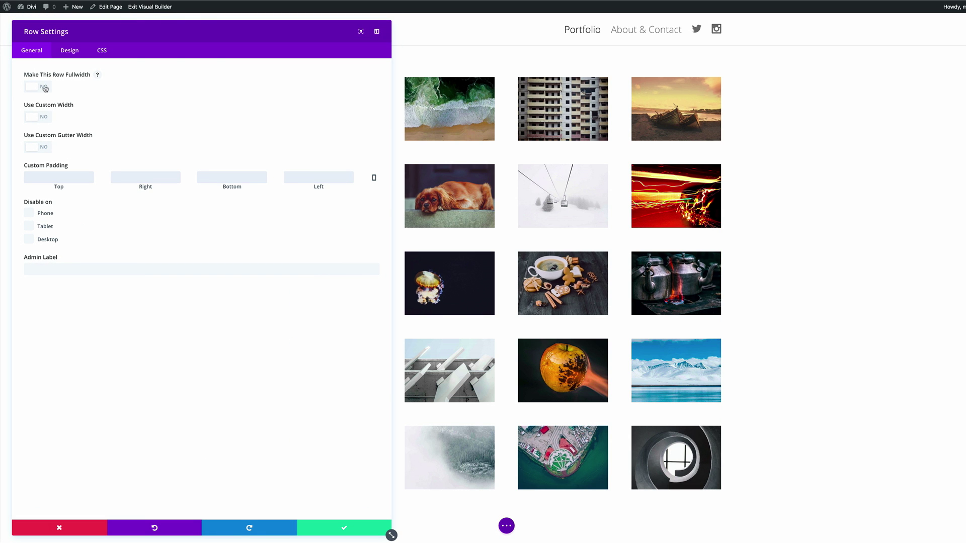
{"action": "left_click", "coordinate": [44, 87]}
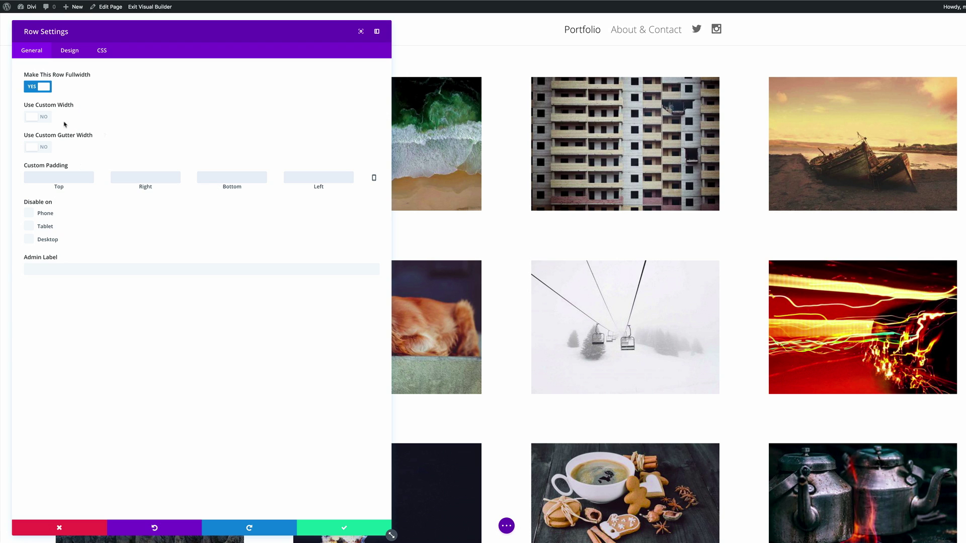
{"action": "left_click", "coordinate": [45, 148]}
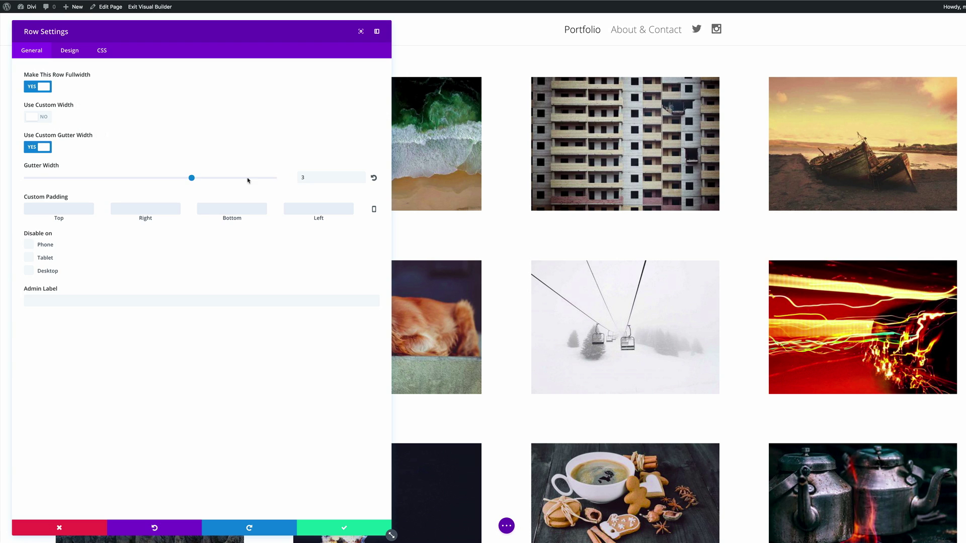
{"action": "left_click_drag", "start_coordinate": [190, 179], "coordinate": [50, 183]}
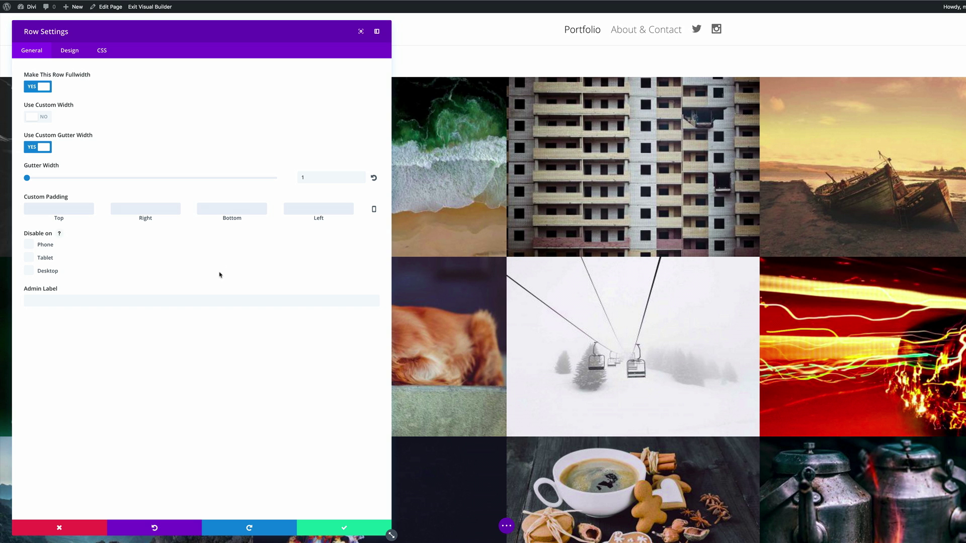
{"action": "left_click", "coordinate": [348, 528]}
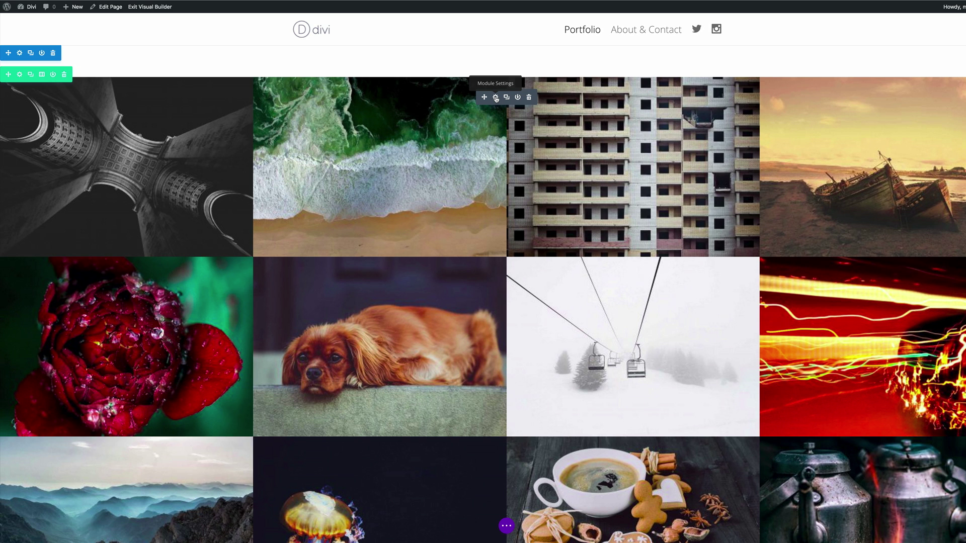
Set the portfolio's zoom icon to white and hover overlay to black at 0.78 opacity
{"action": "left_click", "coordinate": [496, 98]}
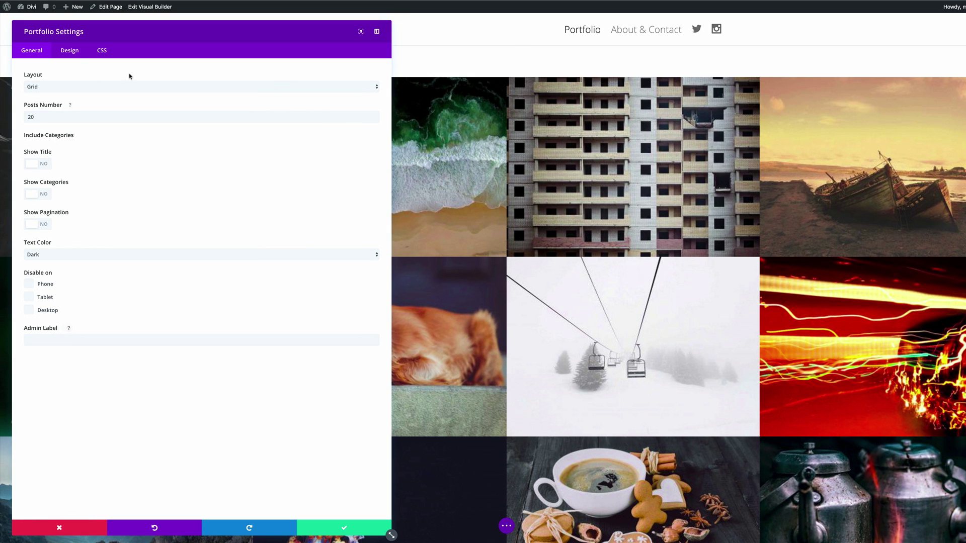
{"action": "left_click", "coordinate": [71, 52]}
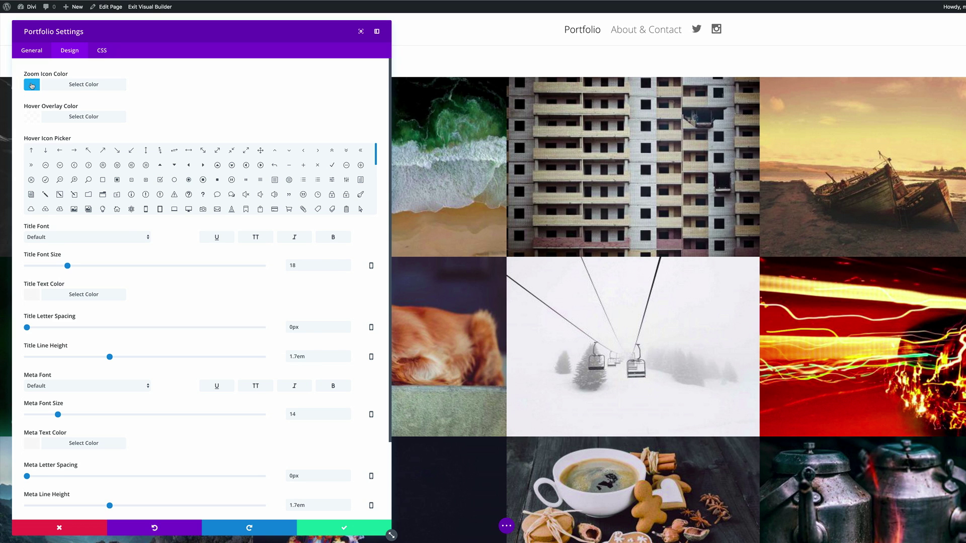
{"action": "left_click", "coordinate": [31, 85]}
{"action": "left_click", "coordinate": [42, 194]}
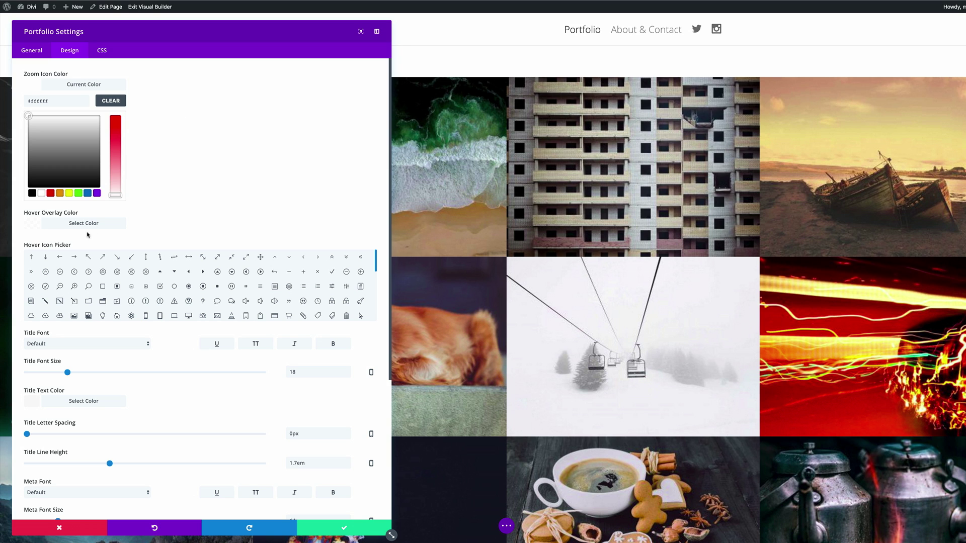
{"action": "left_click", "coordinate": [33, 225]}
{"action": "scroll", "coordinate": [193, 200], "scroll_direction": "down", "scroll_amount": 1}
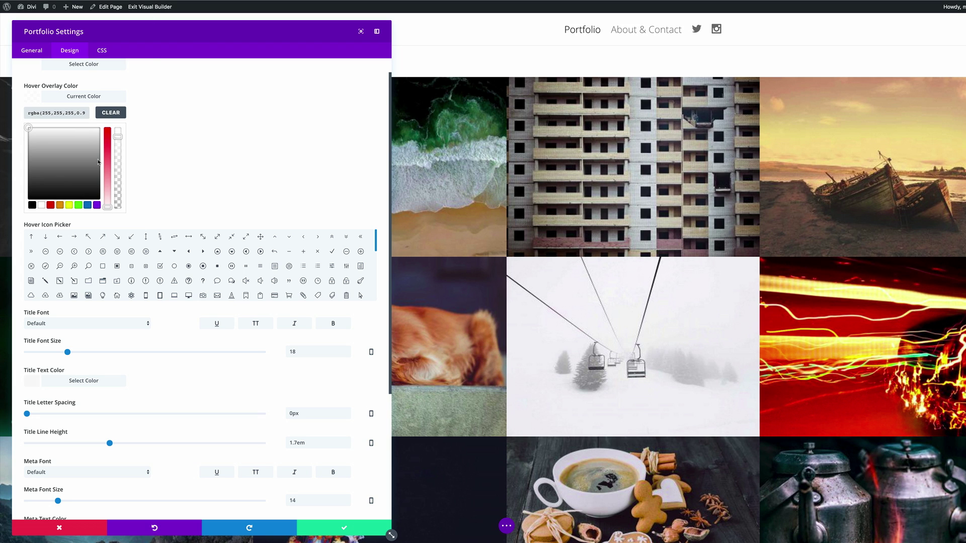
{"action": "left_click", "coordinate": [32, 205]}
{"action": "left_click_drag", "start_coordinate": [118, 136], "coordinate": [118, 148]}
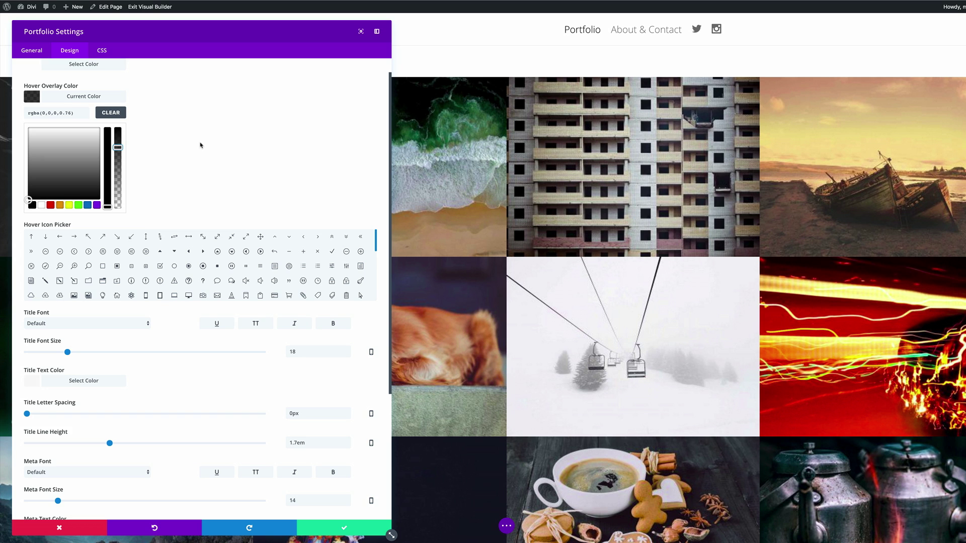
Choose the camera as the hover icon and save the portfolio settings
{"action": "scroll", "coordinate": [203, 147], "scroll_direction": "down", "scroll_amount": 1}
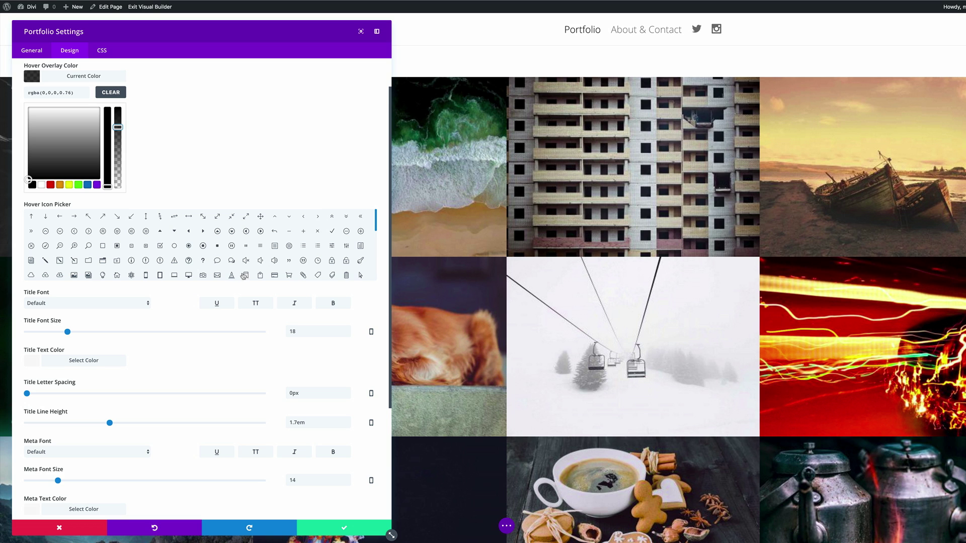
{"action": "scroll", "coordinate": [204, 276], "scroll_direction": "down", "scroll_amount": 1}
{"action": "left_click", "coordinate": [204, 266]}
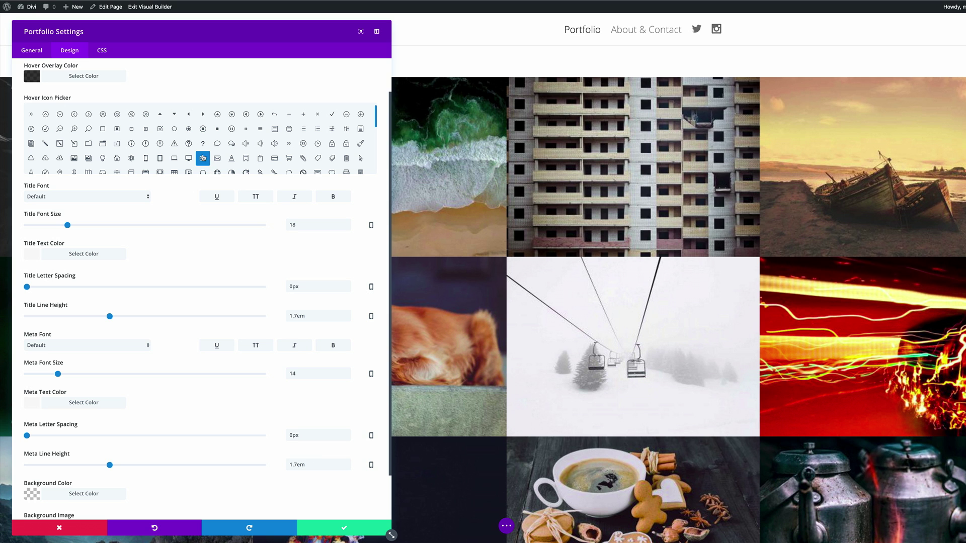
{"action": "scroll", "coordinate": [243, 352], "scroll_direction": "down", "scroll_amount": 1}
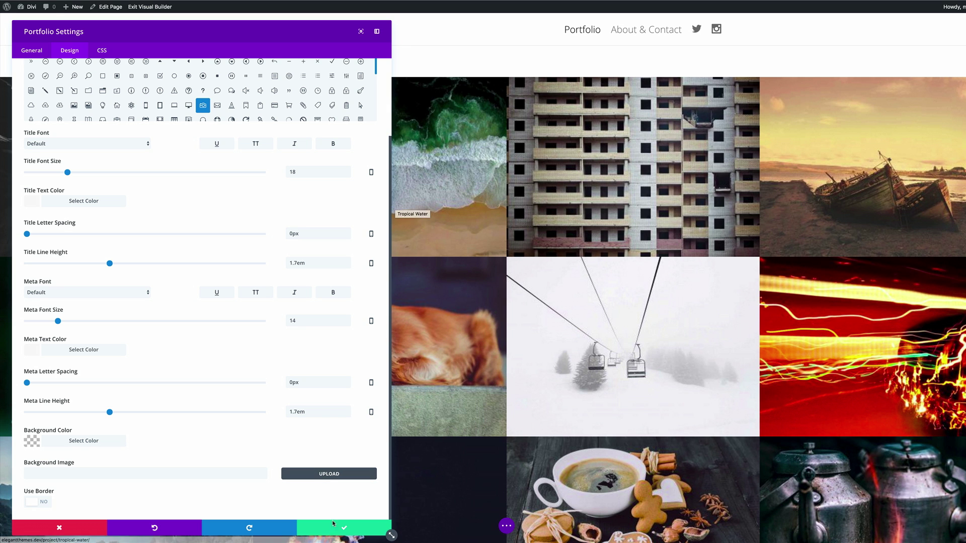
{"action": "left_click", "coordinate": [346, 529]}
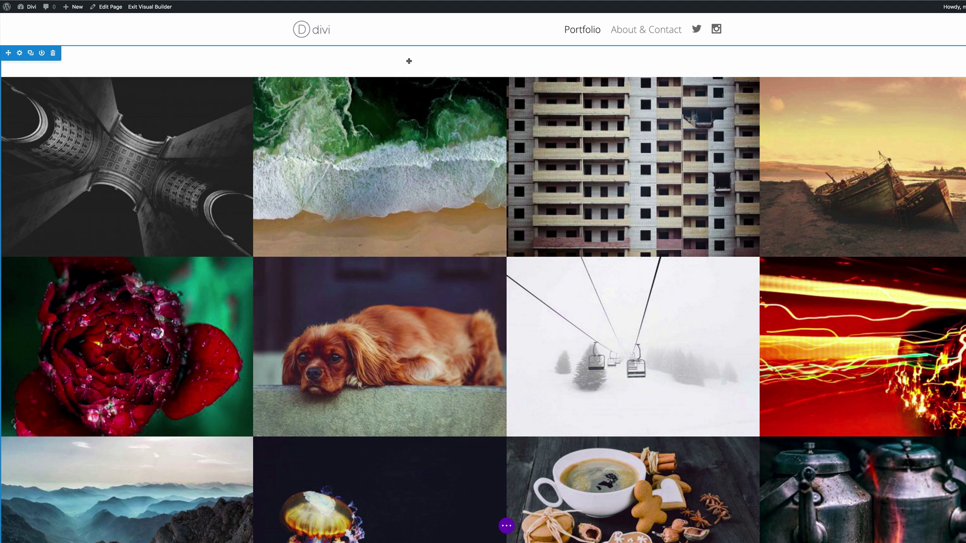
Set the section's custom top and bottom padding to 0px and save the section
{"action": "scroll", "coordinate": [605, 102], "scroll_direction": "down", "scroll_amount": 10}
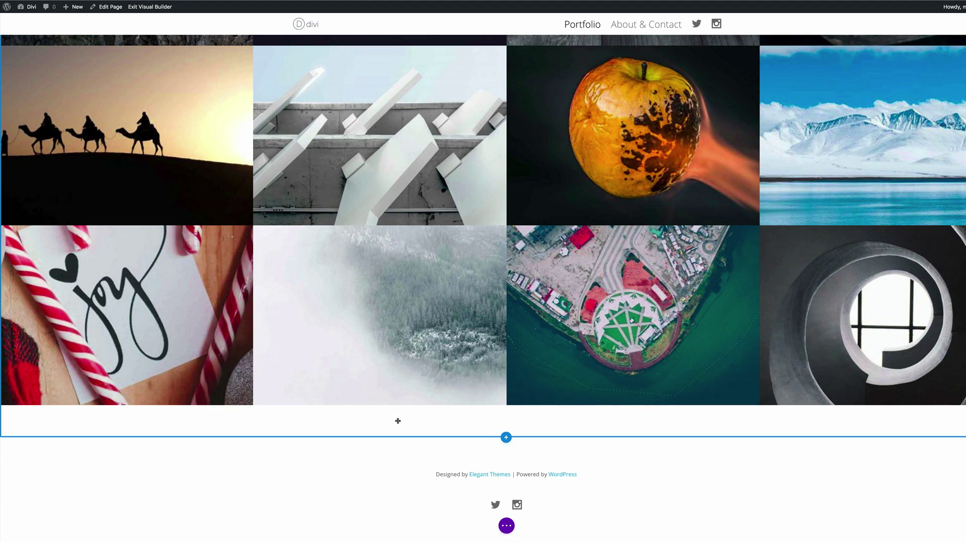
{"action": "scroll", "coordinate": [388, 403], "scroll_direction": "up", "scroll_amount": 10}
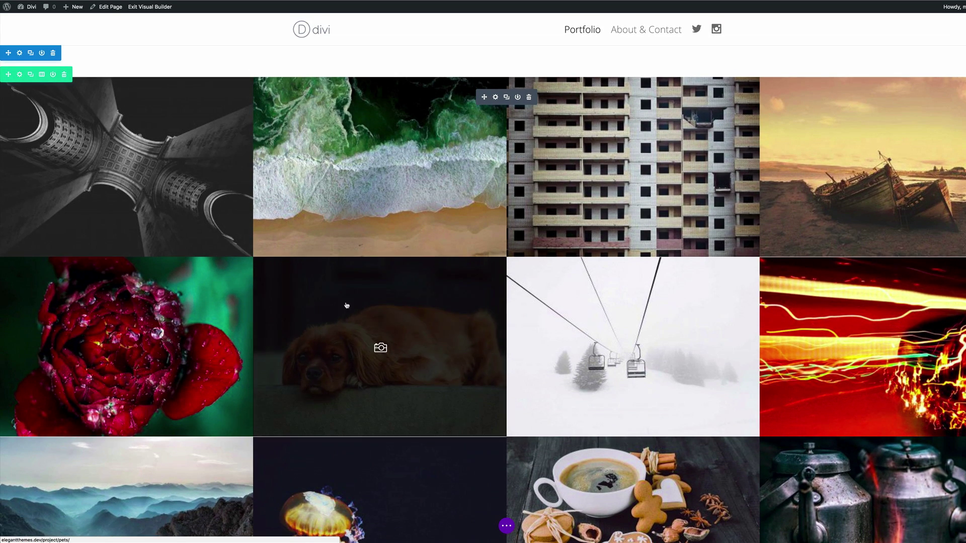
{"action": "left_click", "coordinate": [20, 53]}
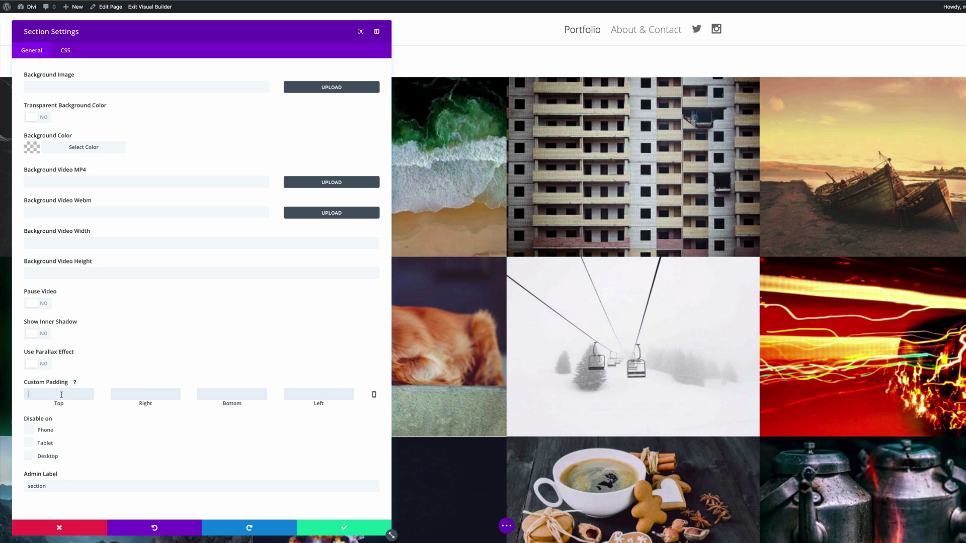
{"action": "type", "text": "0"}
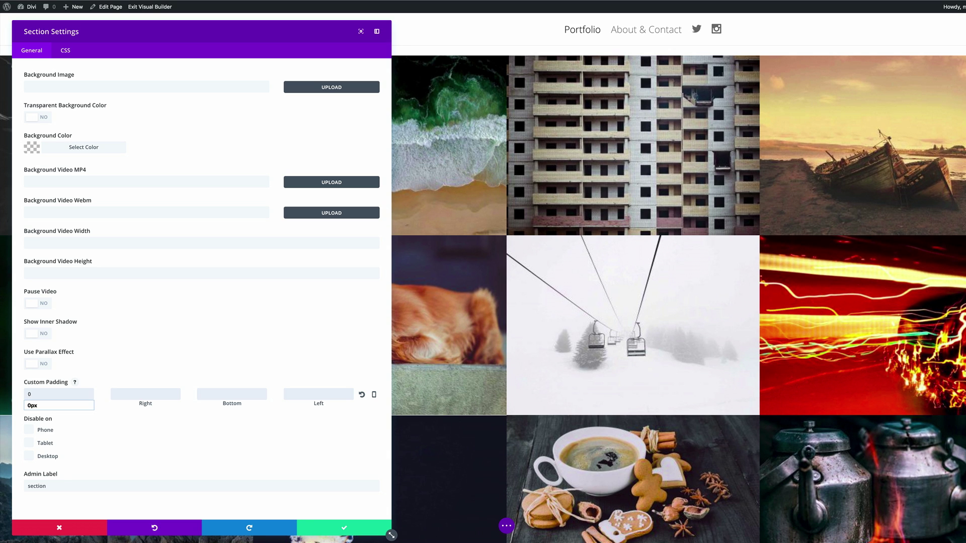
{"action": "left_click", "coordinate": [239, 393]}
{"action": "type", "text": "0"}
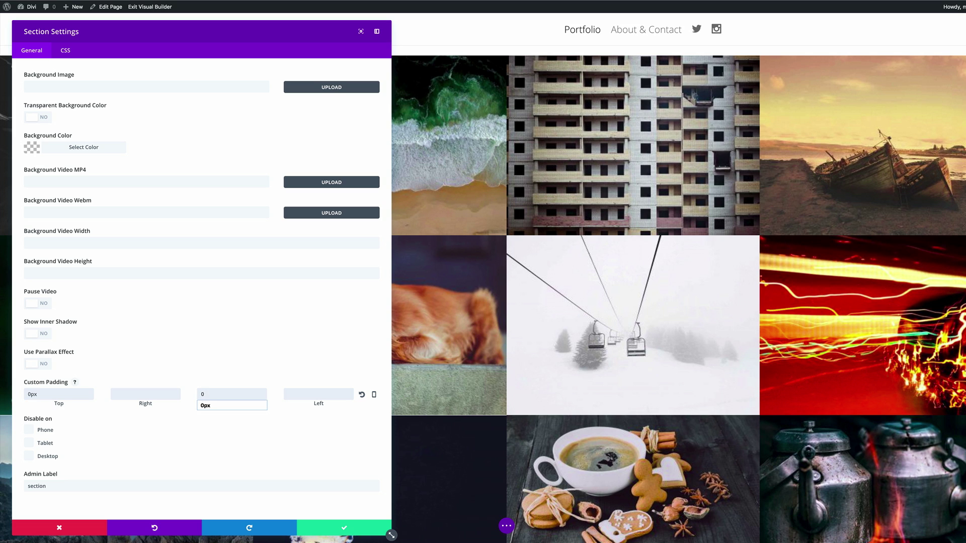
{"action": "left_click", "coordinate": [282, 438]}
{"action": "left_click", "coordinate": [346, 528]}
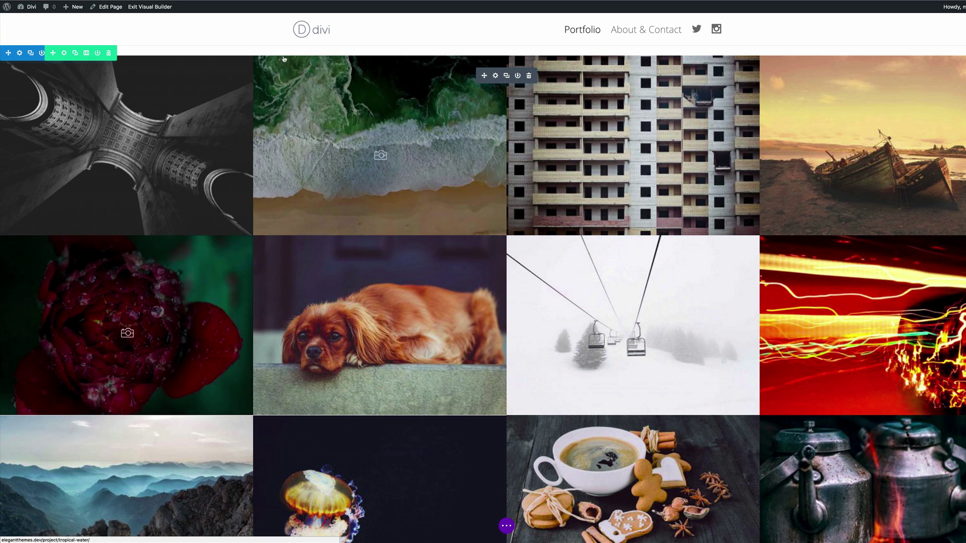
Set the image row's custom top and bottom padding to 0px and save the row
{"action": "mouse_move", "coordinate": [134, 52]}
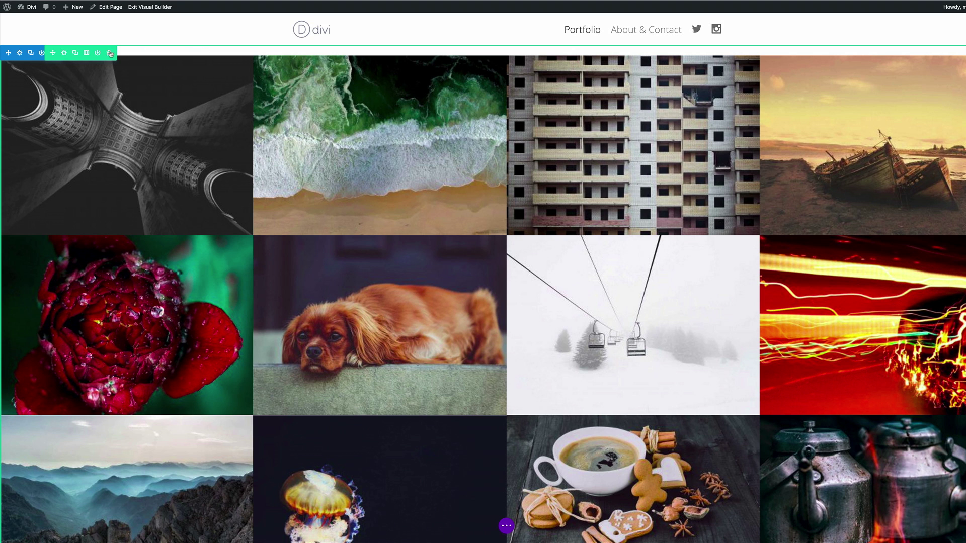
{"action": "left_click", "coordinate": [65, 54]}
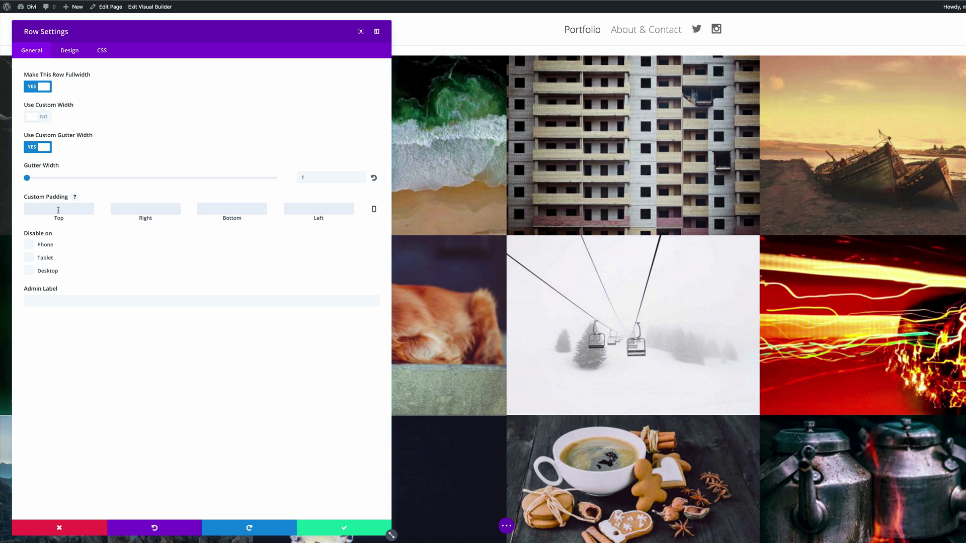
{"action": "left_click", "coordinate": [59, 210]}
{"action": "type", "text": "0"}
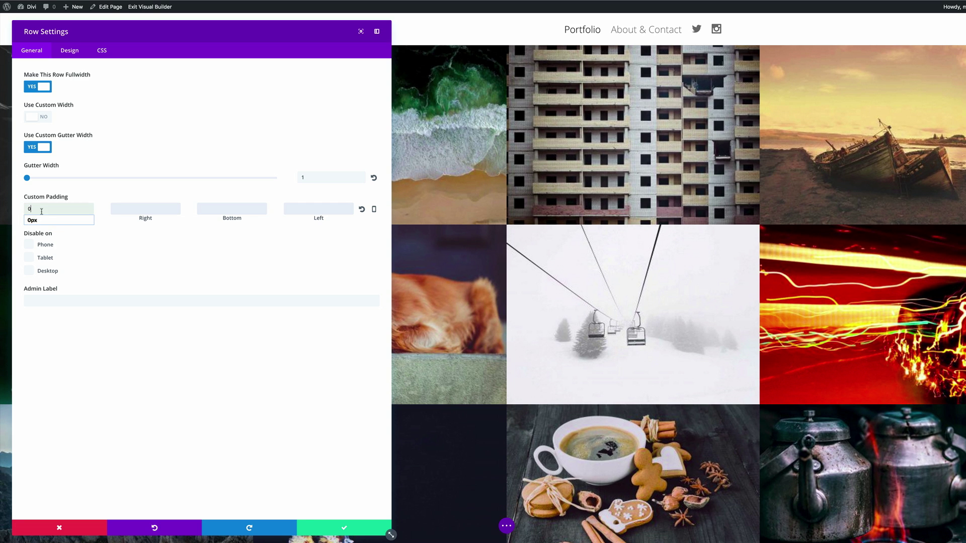
{"action": "left_click", "coordinate": [249, 209]}
{"action": "type", "text": "0"}
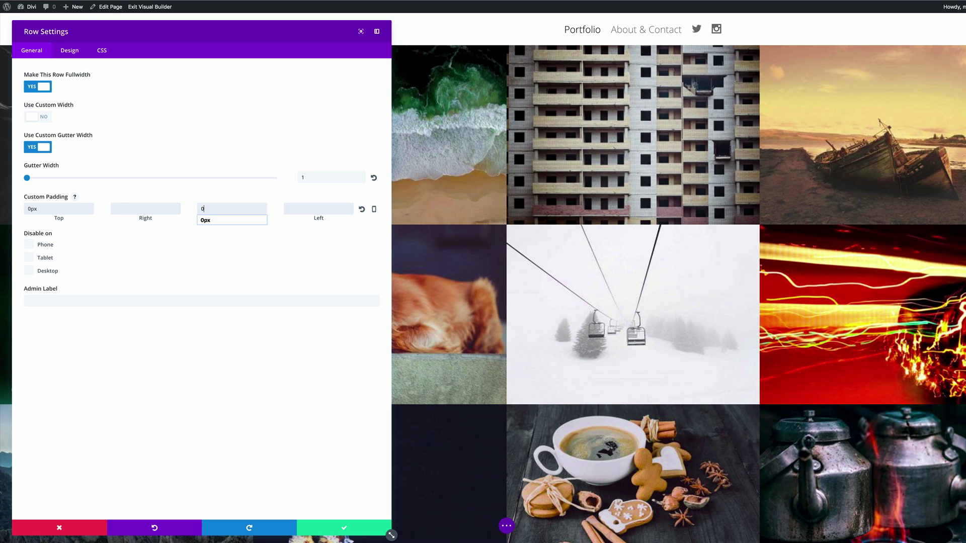
{"action": "left_click", "coordinate": [244, 263]}
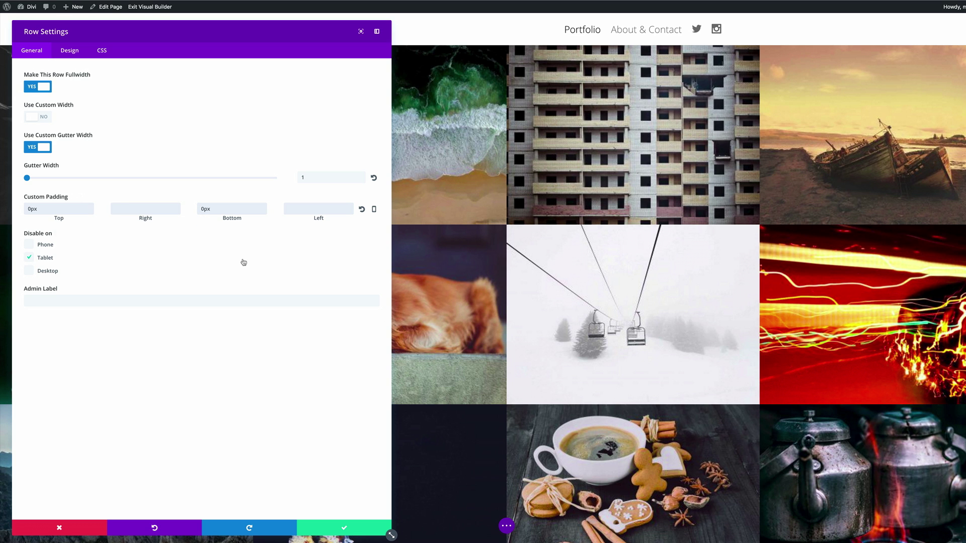
{"action": "left_click", "coordinate": [344, 529]}
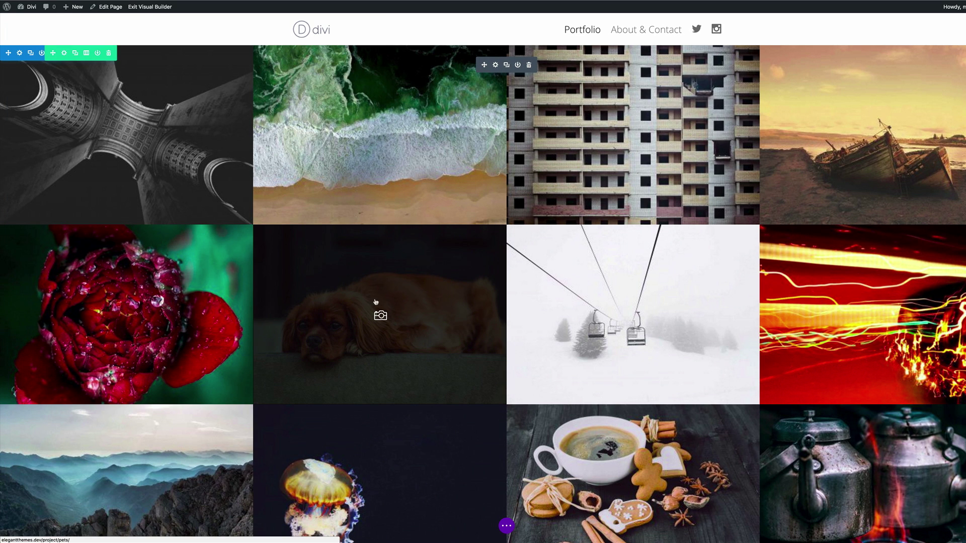
Scroll to the bottom of the Portfolio page and expand the page-wide builder settings bar
{"action": "scroll", "coordinate": [704, 230], "scroll_direction": "down", "scroll_amount": 7}
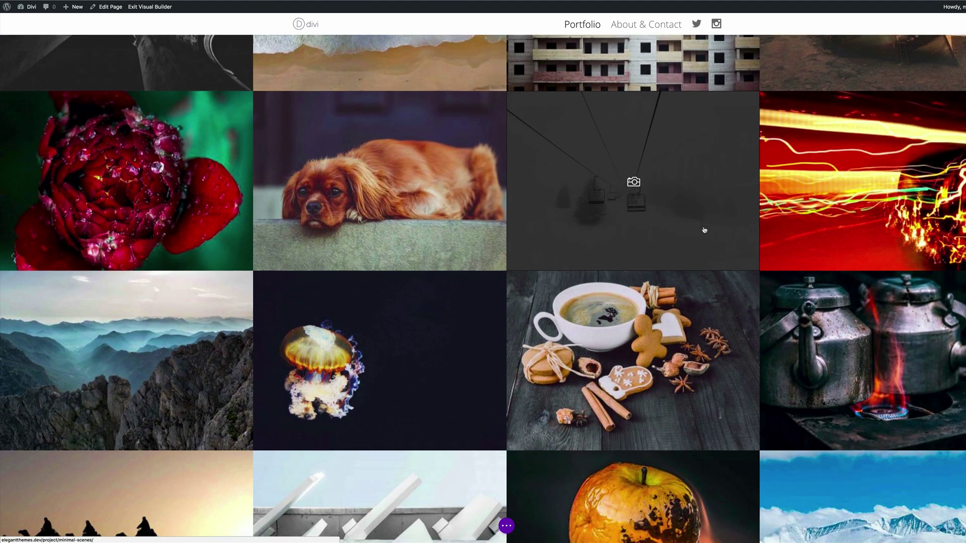
{"action": "scroll", "coordinate": [704, 230], "scroll_direction": "down", "scroll_amount": 3}
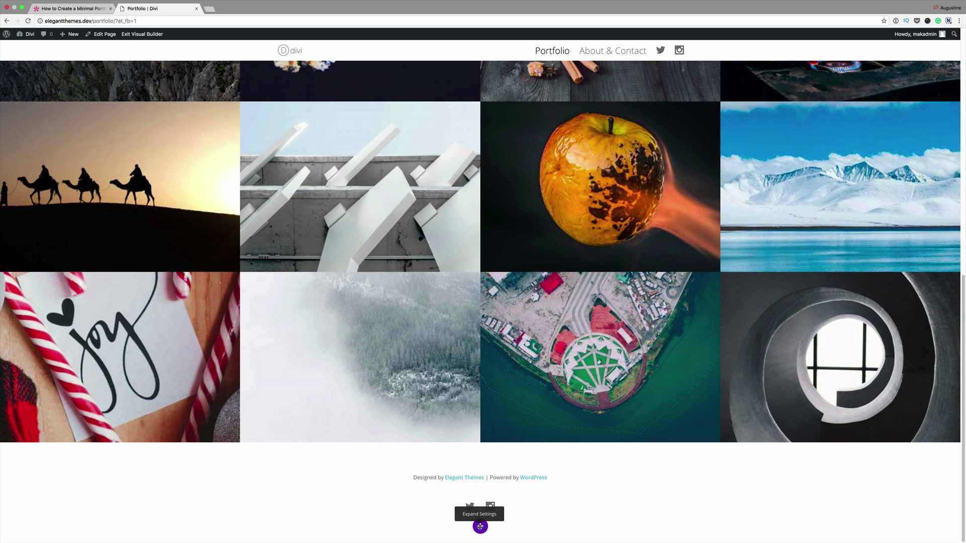
{"action": "left_click", "coordinate": [480, 526]}
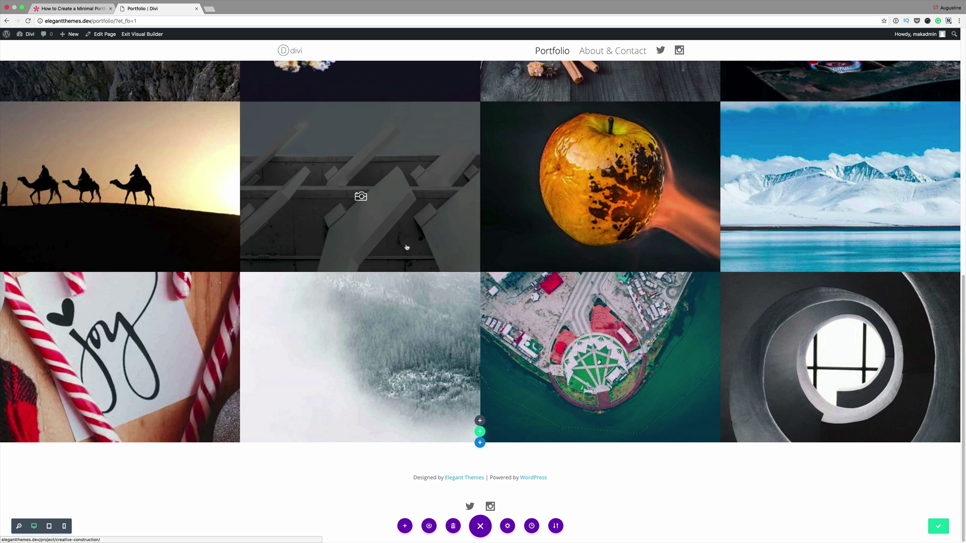
Exit the Visual Builder and scroll through the live Portfolio page's image grid and footer
{"action": "left_click", "coordinate": [149, 35]}
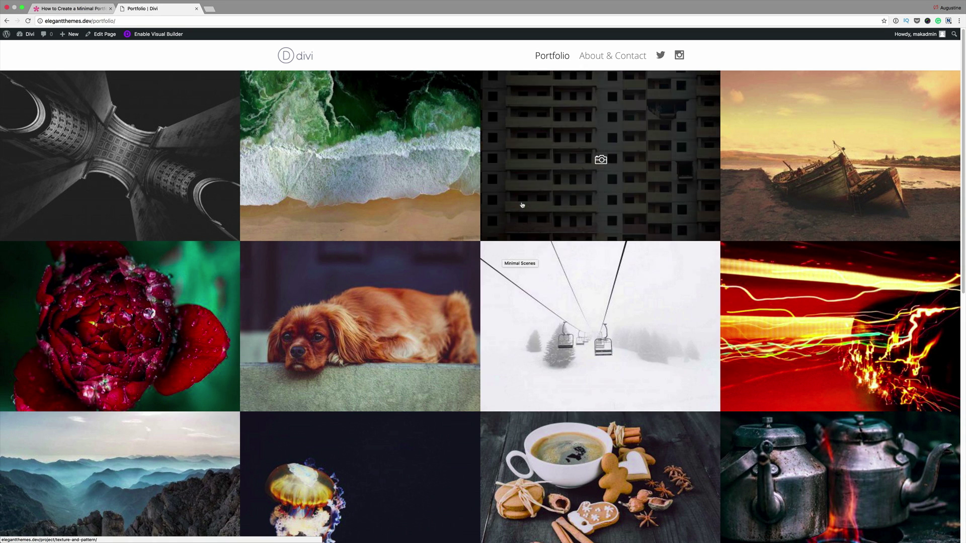
{"action": "scroll", "coordinate": [680, 284], "scroll_direction": "down", "scroll_amount": 5}
{"action": "scroll", "coordinate": [680, 285], "scroll_direction": "down", "scroll_amount": 5}
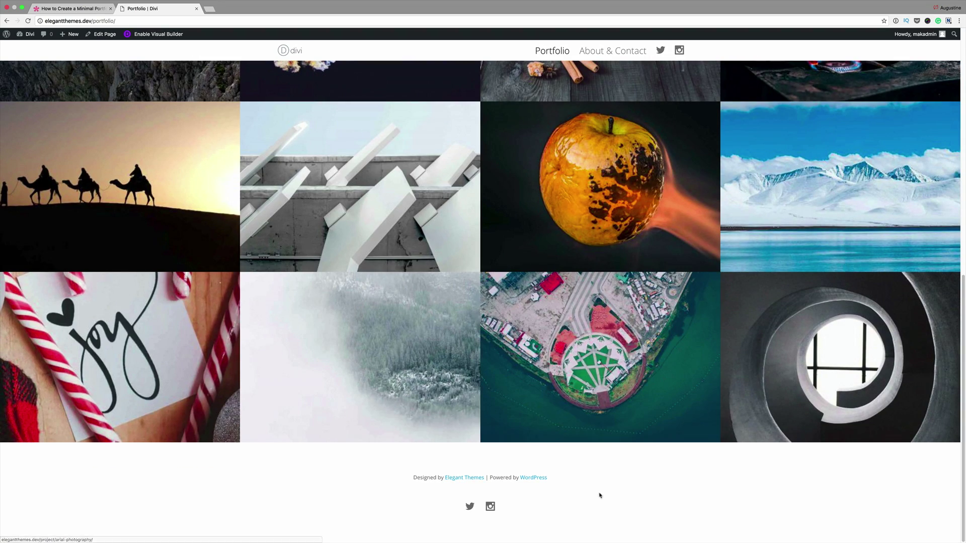
{"action": "scroll", "coordinate": [499, 411], "scroll_direction": "up", "scroll_amount": 10}
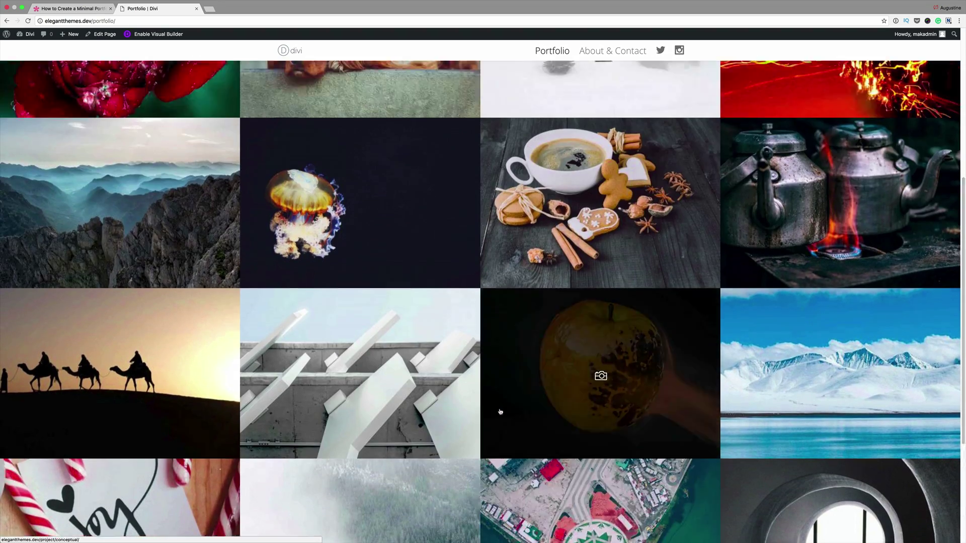